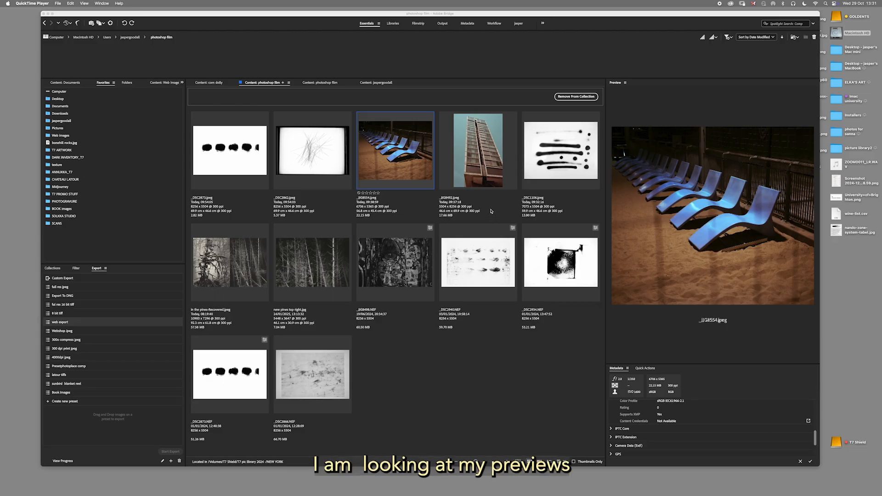
mouse_move(502, 13)
mouse_down()
mouse_move(525, 22)
mouse_move(510, 20)
mouse_up()
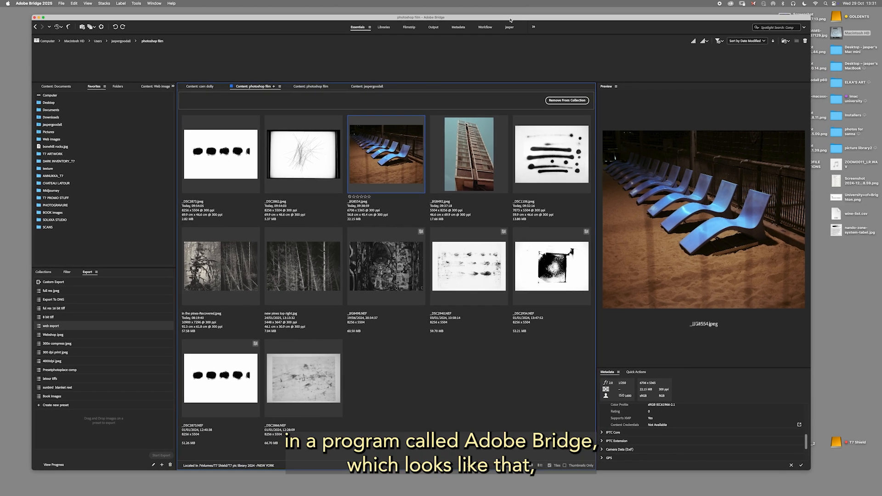
click(469, 154)
click(552, 154)
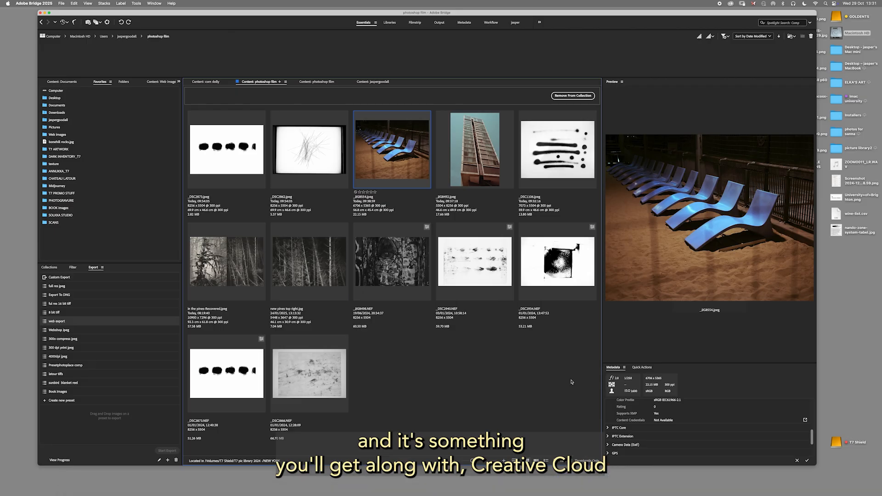
drag(521, 15, 524, 12)
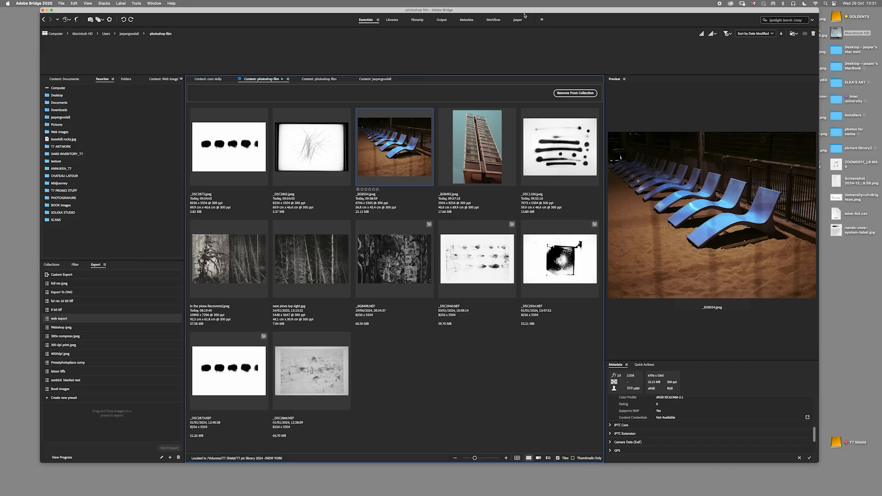
drag(516, 12, 527, 17)
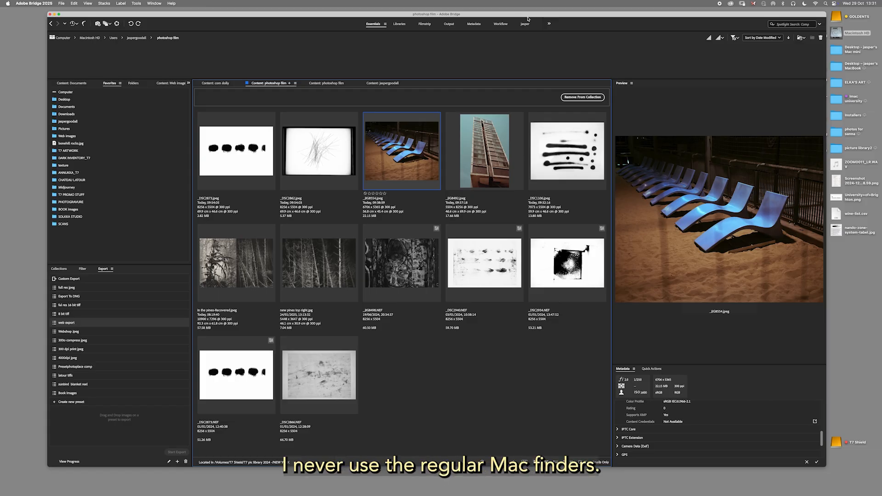
Open the Macintosh HD drive in Finder beside the Bridge window, and close it again.
drag(525, 15, 560, 62)
double_click(837, 32)
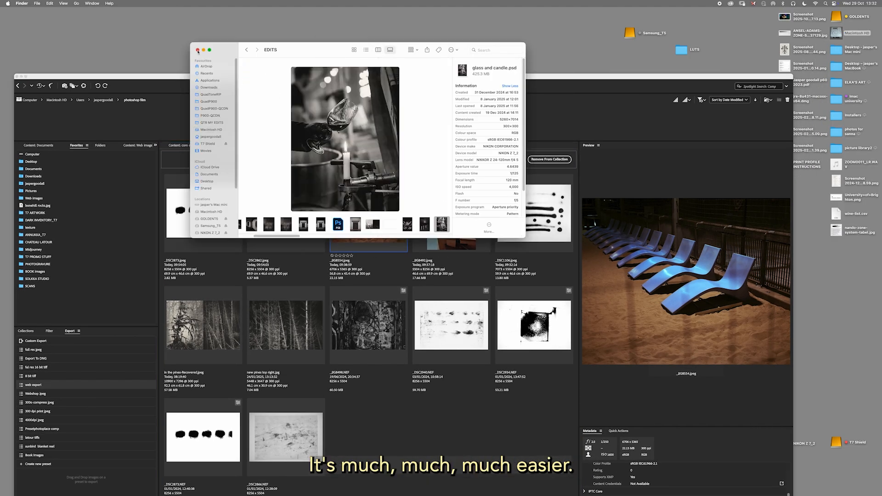
key(super+w)
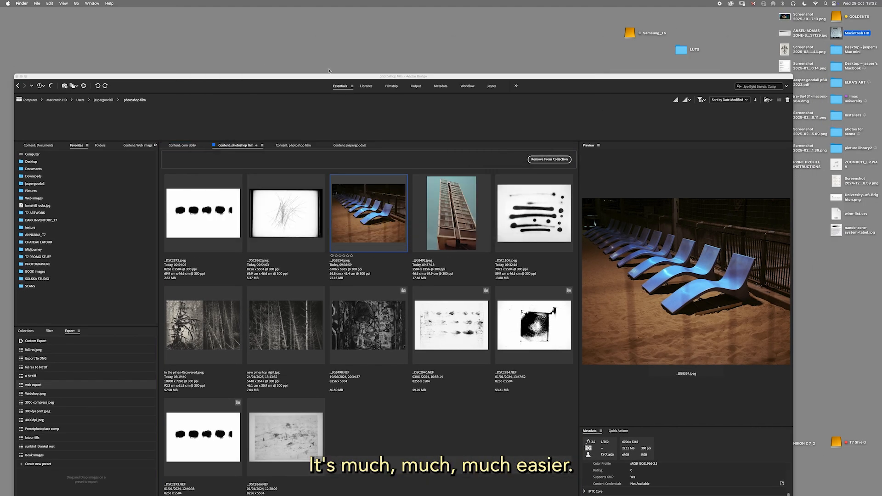
drag(367, 77, 399, 11)
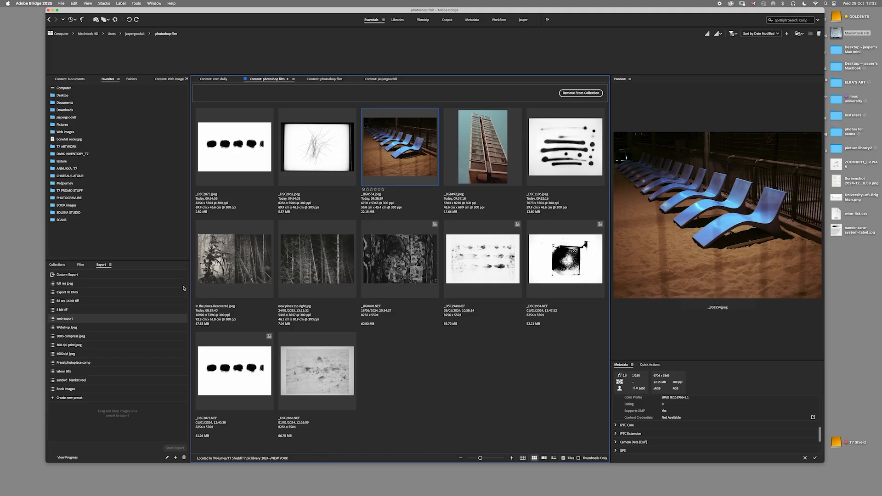
View the list of saved collections in Bridge and return to the export presets.
click(61, 266)
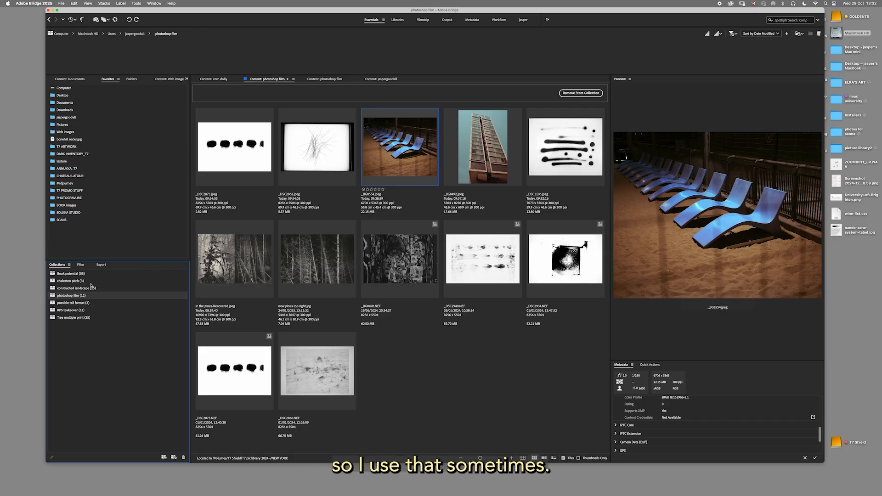
click(102, 266)
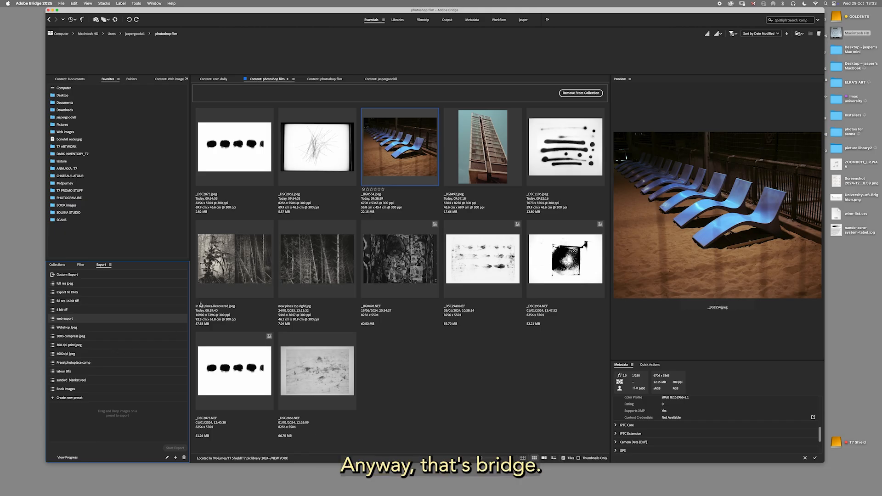
Open the blue sun-lounger photo and the ink-marks image _DSC1106.jpeg from Bridge in Photoshop.
drag(476, 9, 482, 10)
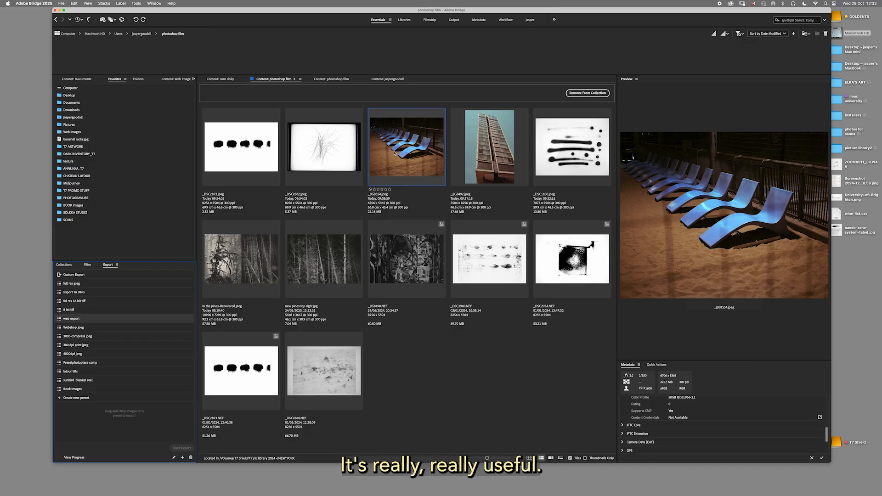
double_click(409, 159)
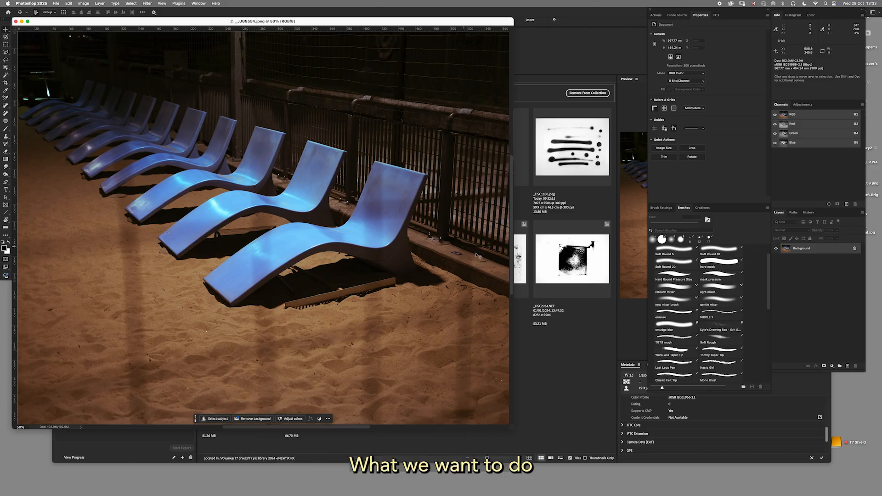
click(584, 199)
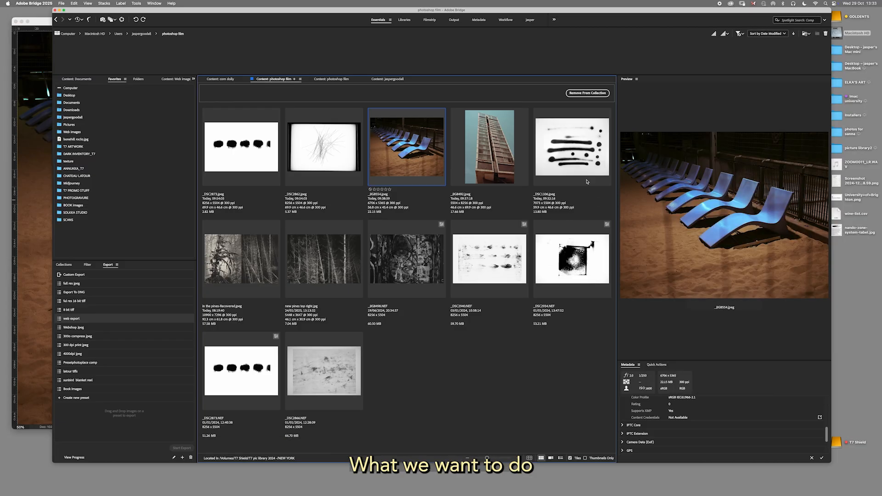
double_click(577, 162)
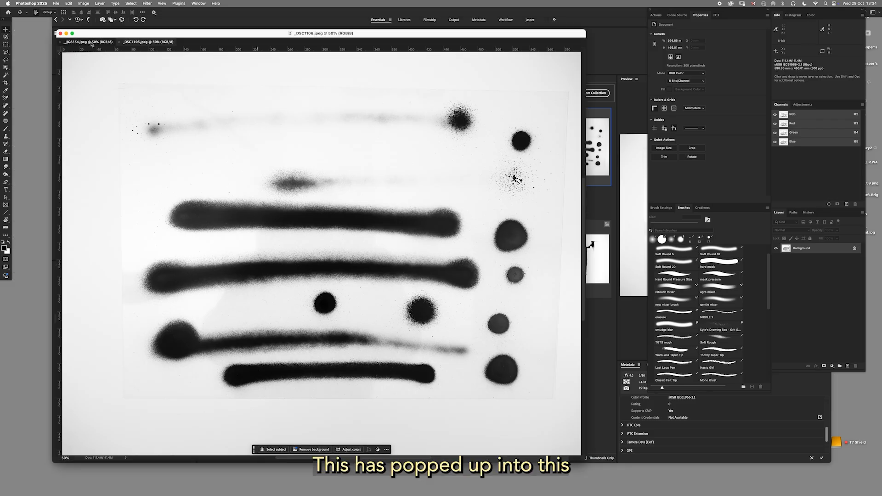
Separate the two tabbed documents into floating windows, with _DSC1106.jpeg in front of the sun-lounger photo.
click(92, 43)
click(142, 43)
click(102, 44)
click(135, 43)
mouse_move(134, 34)
mouse_down()
mouse_move(152, 66)
mouse_move(159, 50)
mouse_move(220, 82)
mouse_move(323, 111)
mouse_up()
click(121, 60)
drag(389, 103, 534, 92)
drag(407, 50, 323, 48)
drag(534, 92, 312, 30)
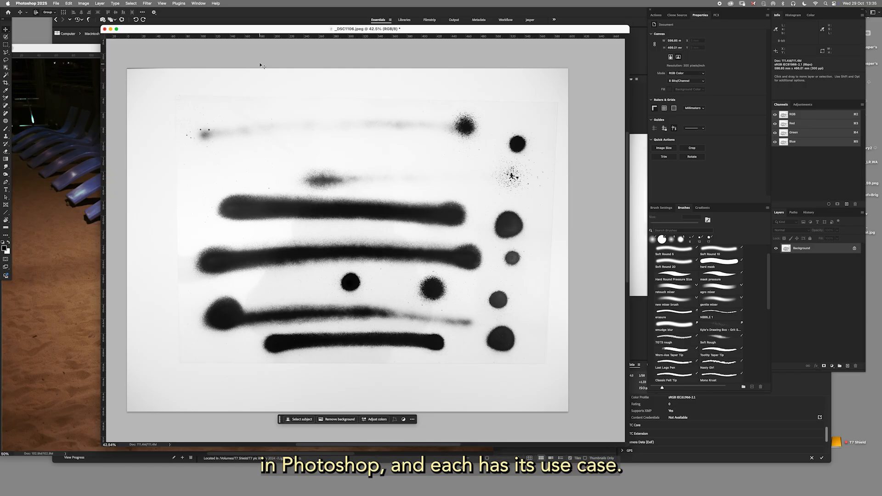
drag(258, 30, 255, 28)
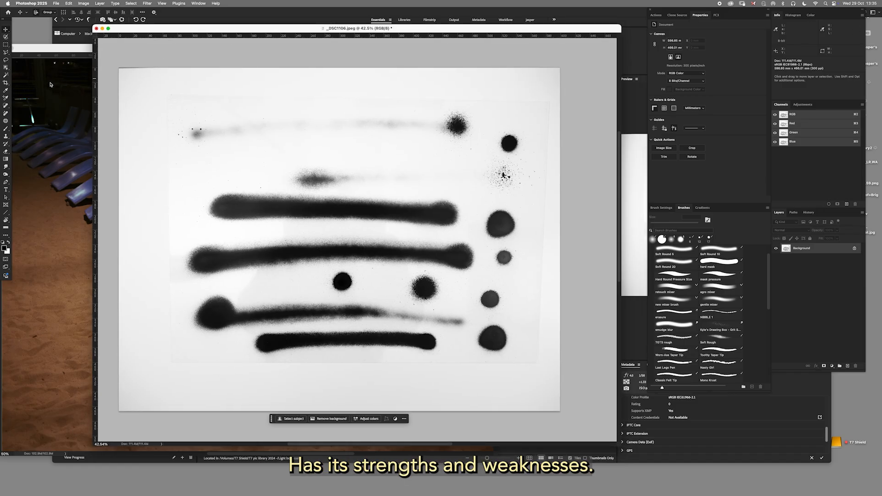
Select the second thick black stroke in _DSC1106.jpeg with the Object Selection tool.
click(6, 68)
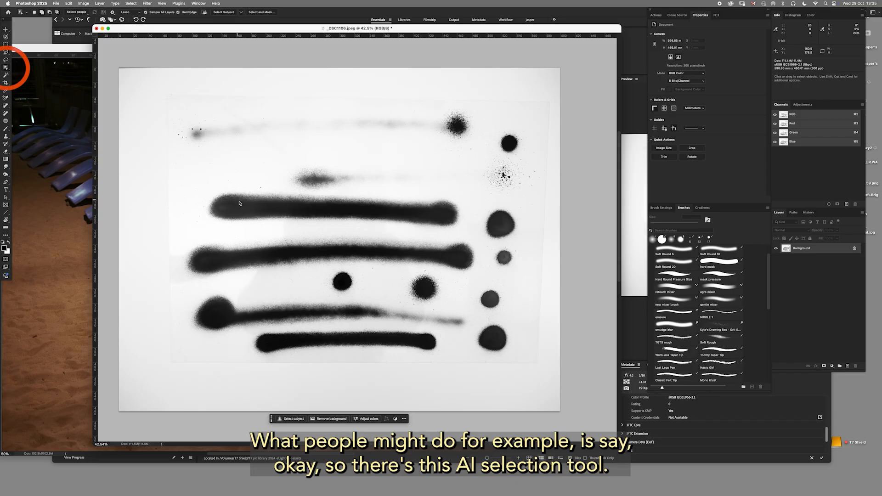
mouse_move(222, 235)
mouse_down()
mouse_move(182, 273)
mouse_move(205, 285)
mouse_move(338, 266)
mouse_move(459, 274)
mouse_move(477, 265)
mouse_move(472, 241)
mouse_move(271, 235)
mouse_up()
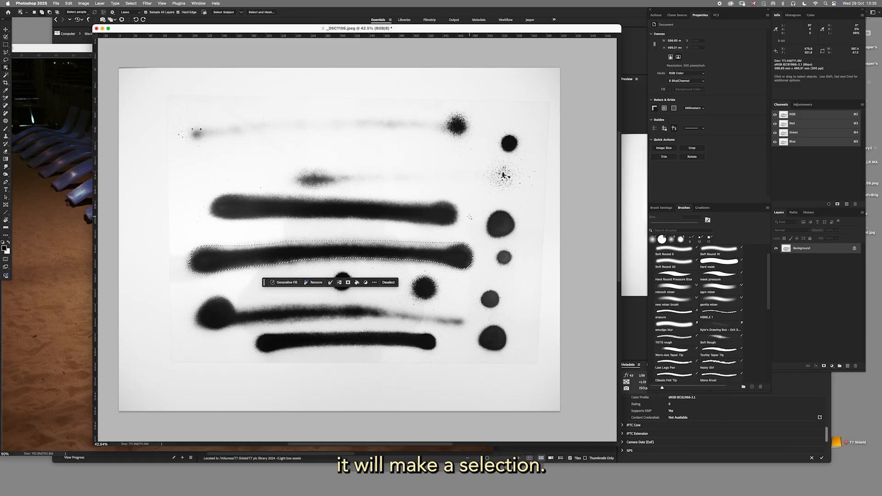
Try placing the selected stroke over the sun-lounger photo, check its edges up close, and delete it.
key(v)
mouse_move(300, 257)
mouse_down()
mouse_move(27, 264)
mouse_move(221, 267)
mouse_move(381, 204)
mouse_up()
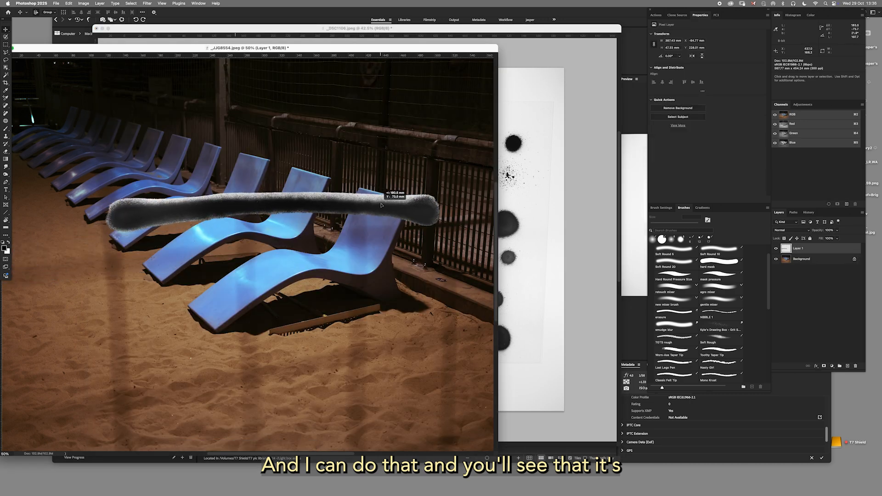
drag(320, 201, 331, 225)
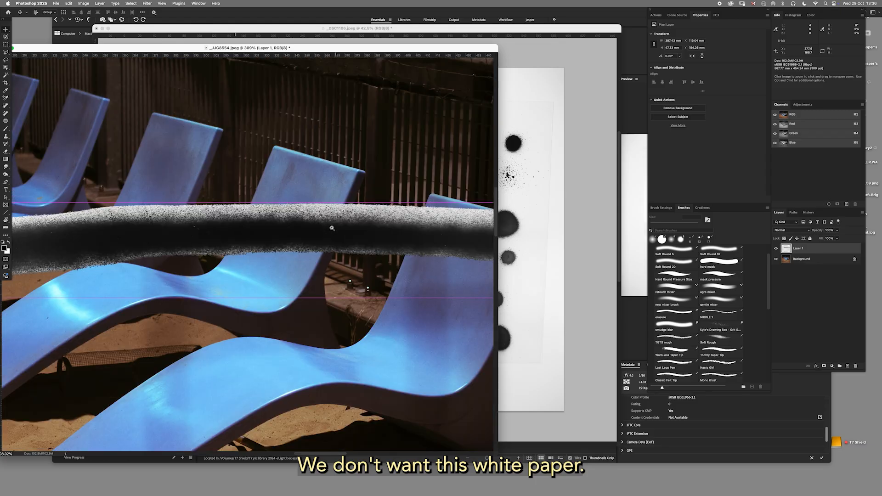
key(BackSpace)
Refine the stroke's selection in _DSC1106.jpeg with Select and Mask, painting around its edges with the Refine Edge Brush, and apply it.
click(538, 297)
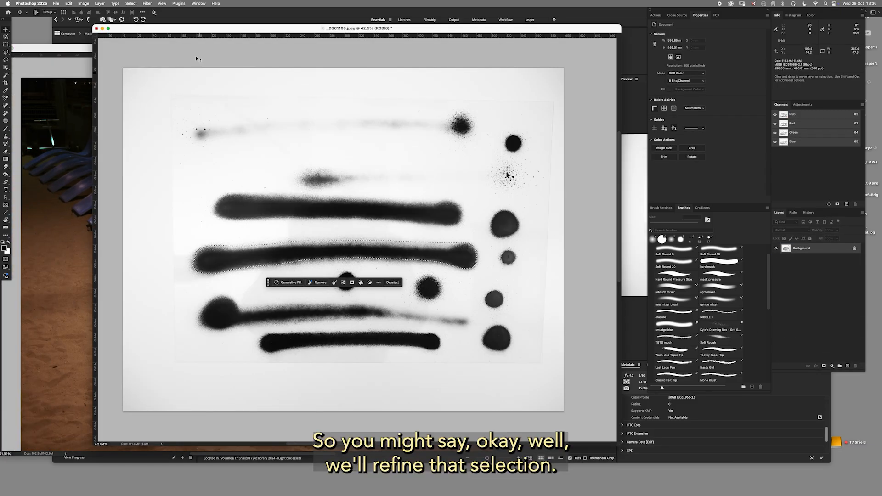
click(131, 4)
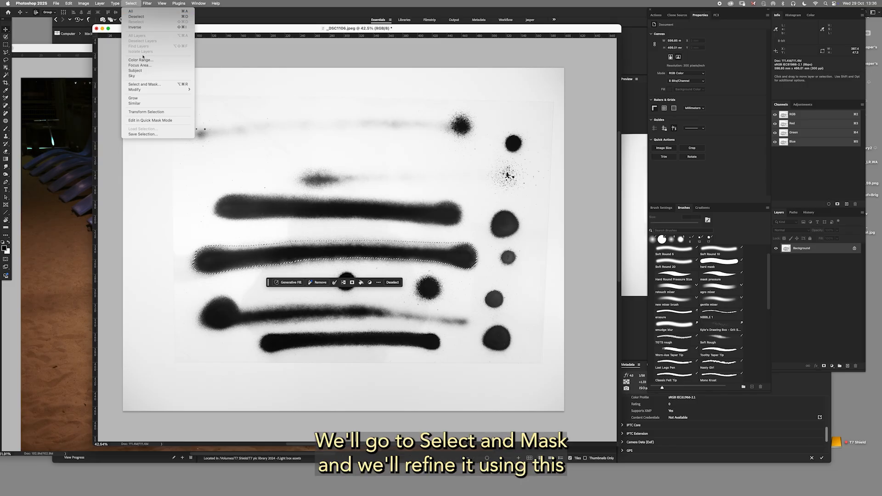
click(145, 84)
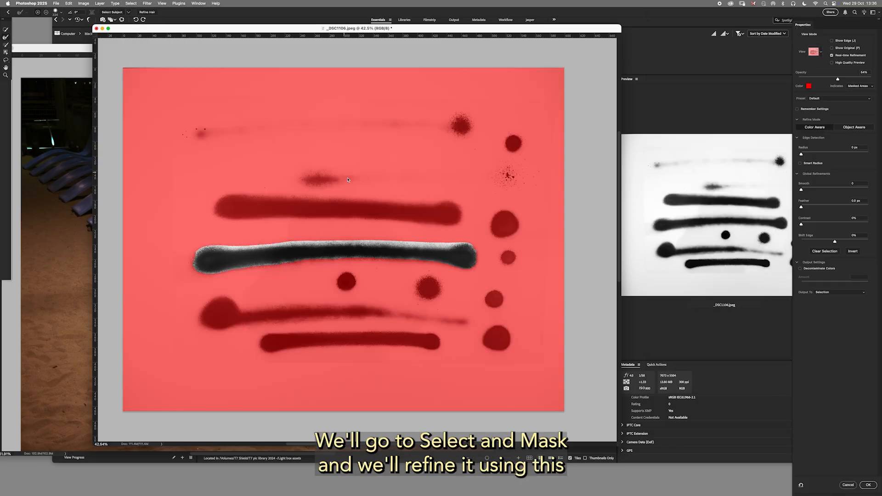
click(8, 37)
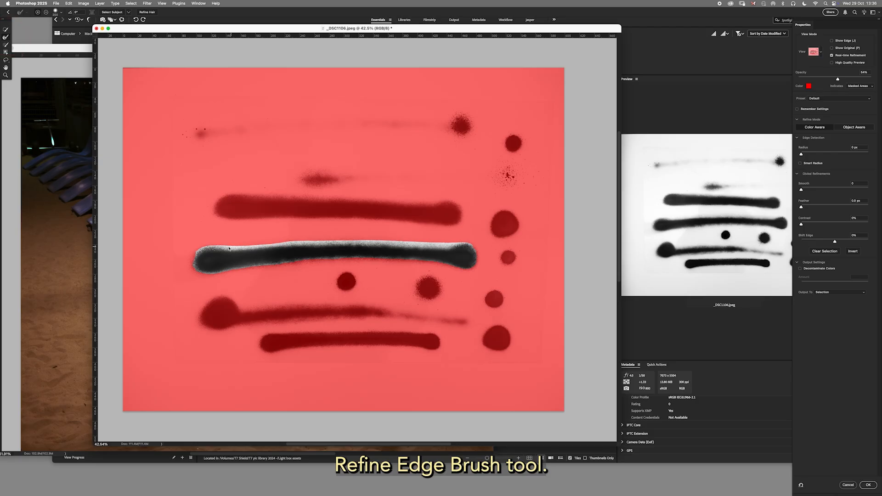
mouse_move(213, 250)
mouse_down()
mouse_move(463, 242)
mouse_move(478, 262)
mouse_move(467, 269)
mouse_move(353, 259)
mouse_move(219, 274)
mouse_move(199, 271)
mouse_move(202, 247)
mouse_up()
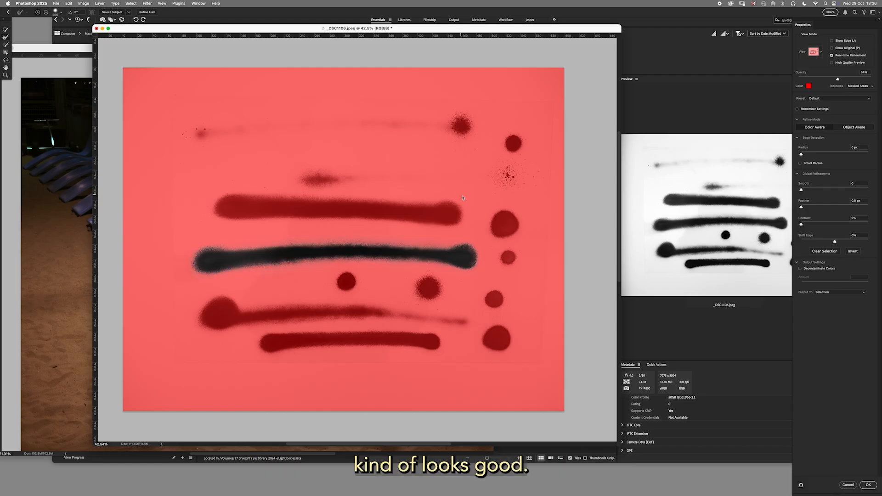
key(super+plus)
key(super+plus)
key(super+plus)
key(super+plus)
key(super+plus)
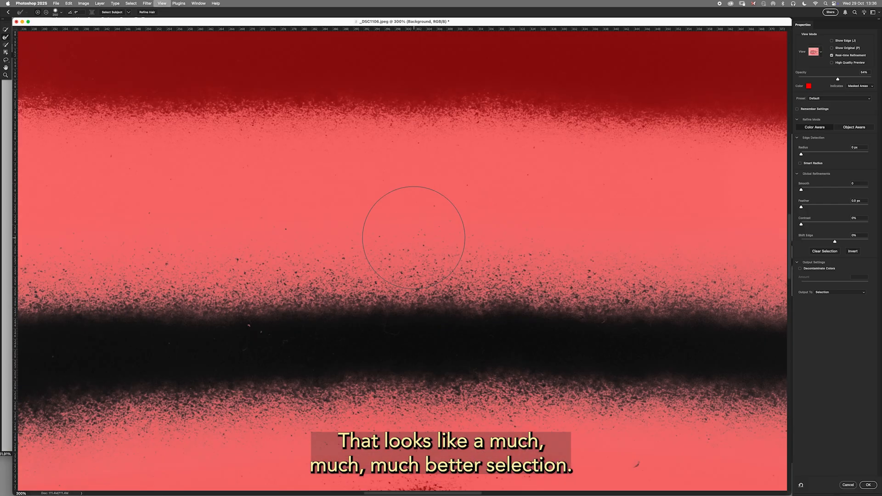
key(super+minus)
key(super+minus)
key(super+minus)
key(super+minus)
key(super+minus)
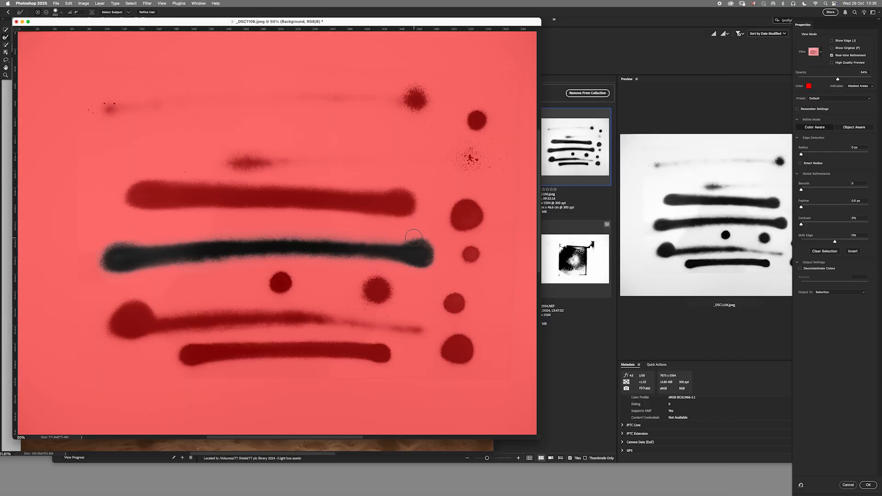
click(868, 486)
Place the refined stroke over the sun-lounger photo, inspect its edges up close, and delete its layer.
drag(193, 23, 433, 27)
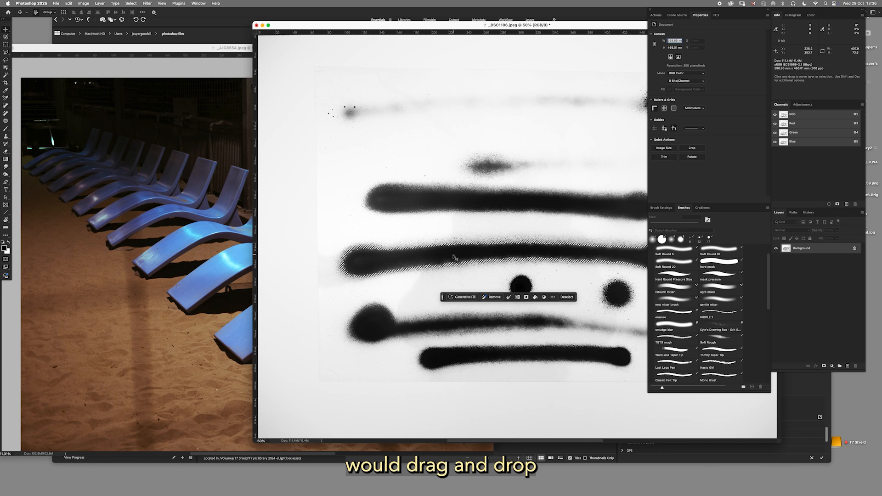
mouse_move(453, 257)
mouse_down()
mouse_move(294, 249)
mouse_move(212, 227)
mouse_up()
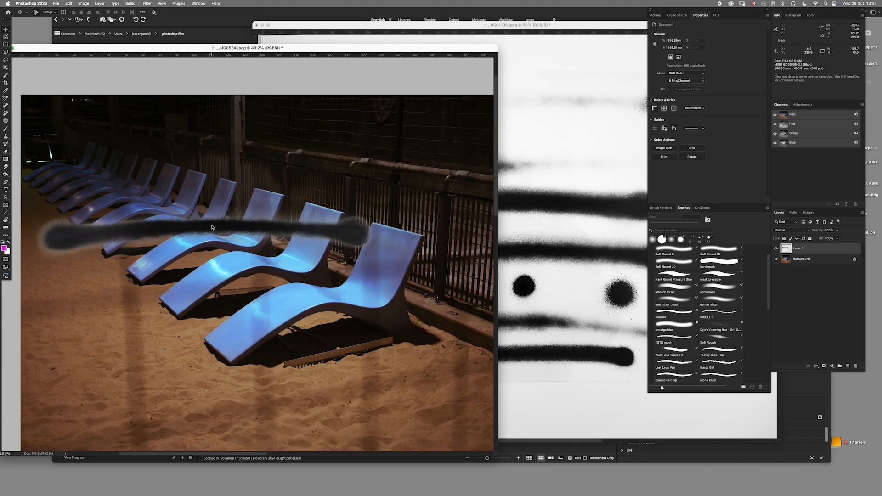
scroll(353, 230, up, 5)
mouse_move(348, 259)
mouse_down()
mouse_move(371, 199)
mouse_move(382, 210)
mouse_move(390, 189)
mouse_move(378, 164)
mouse_up()
scroll(384, 211, down, 5)
scroll(416, 149, up, 4)
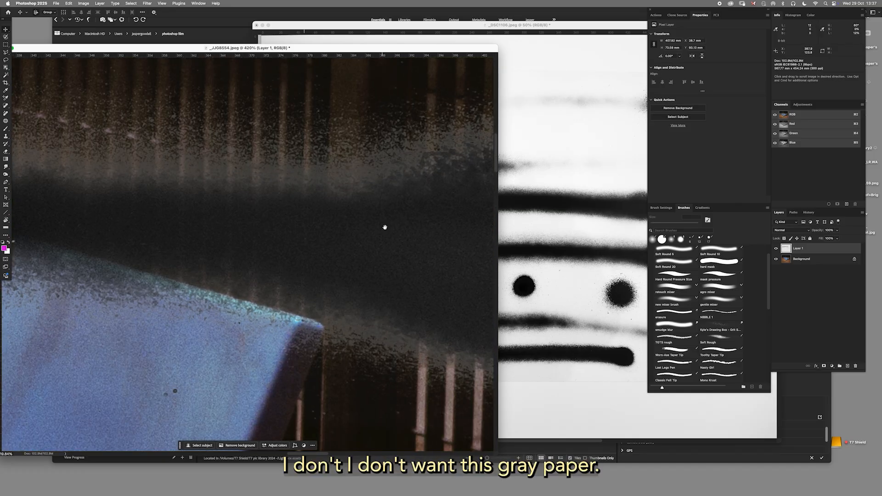
scroll(386, 227, down, 8)
mouse_move(358, 239)
mouse_down()
mouse_move(372, 232)
mouse_move(374, 243)
mouse_up()
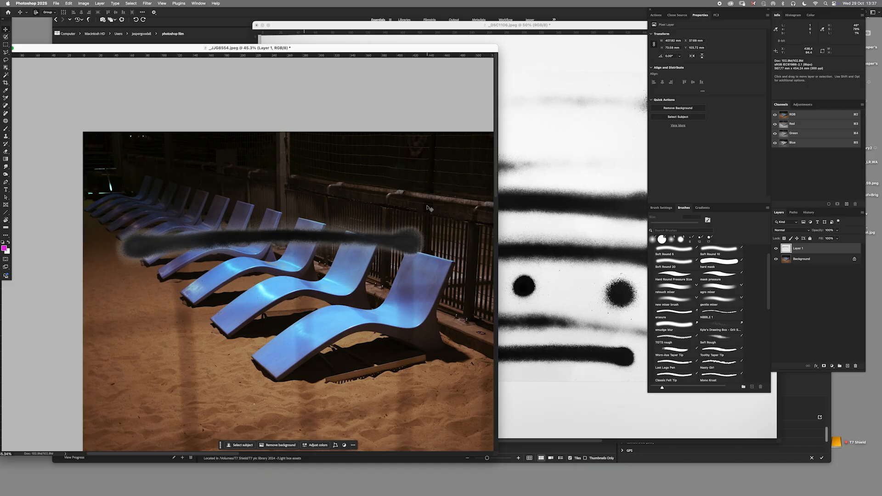
drag(816, 249, 855, 366)
Clear the selection in _DSC1106.jpeg and move its window back in front of the sun-lounger photo.
click(570, 286)
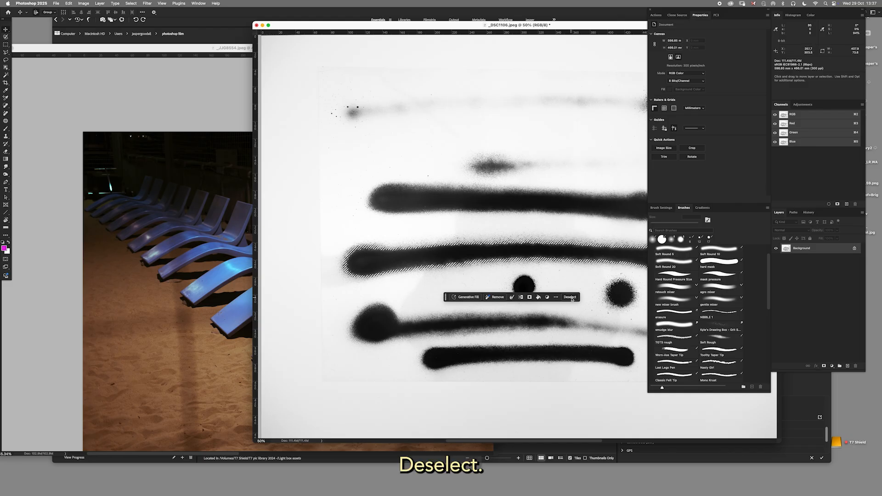
click(571, 298)
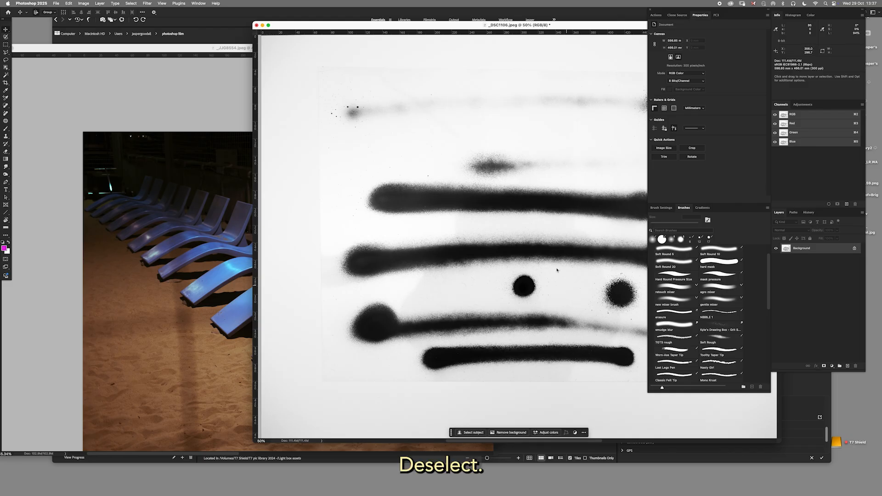
drag(432, 31, 237, 28)
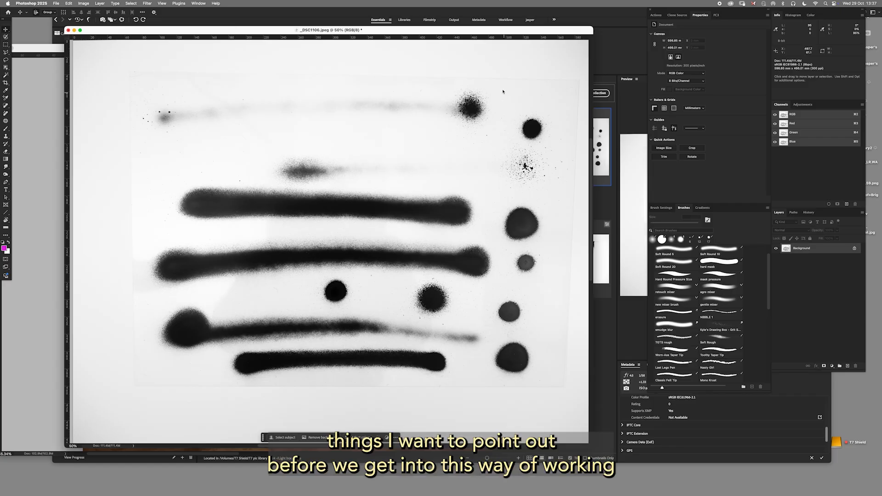
drag(510, 28, 496, 28)
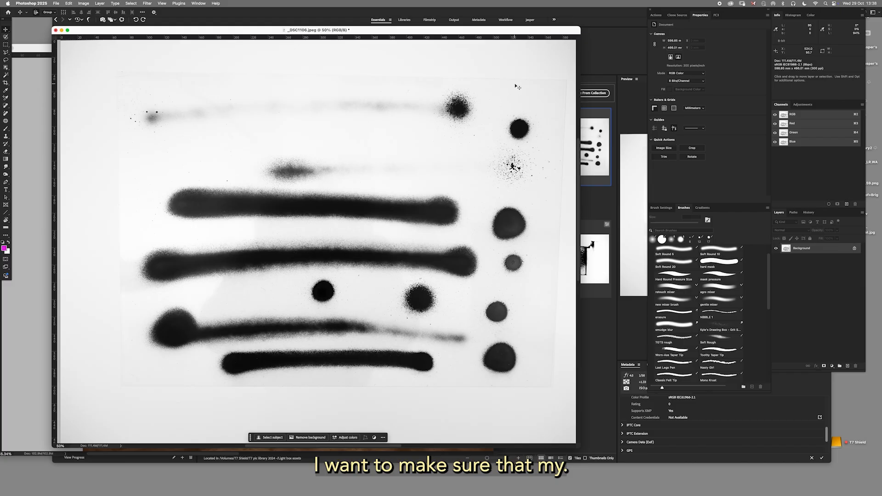
Read the white paper's lightness values in the Info panel and check that the Info panel is enabled.
drag(508, 32, 514, 31)
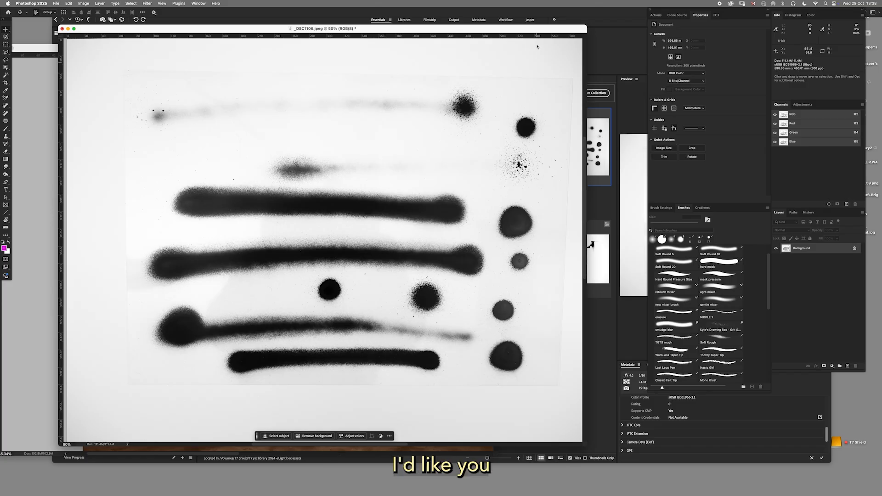
drag(543, 31, 534, 29)
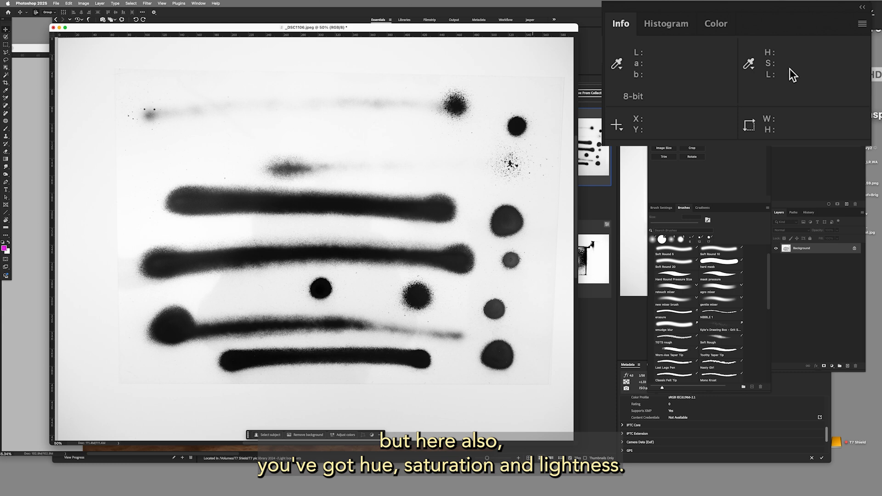
click(523, 66)
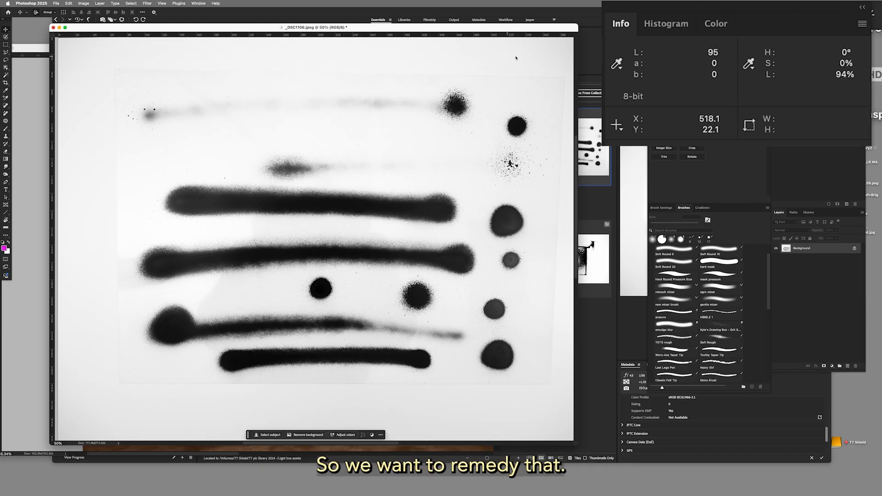
click(198, 4)
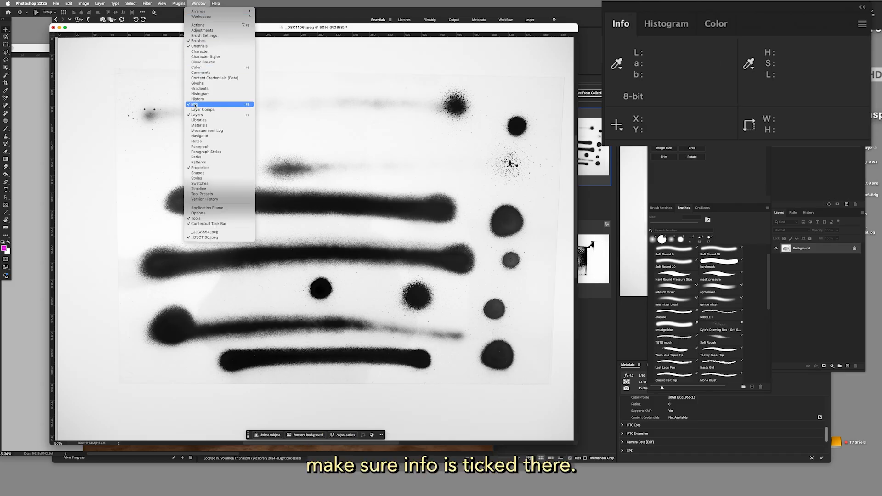
click(199, 3)
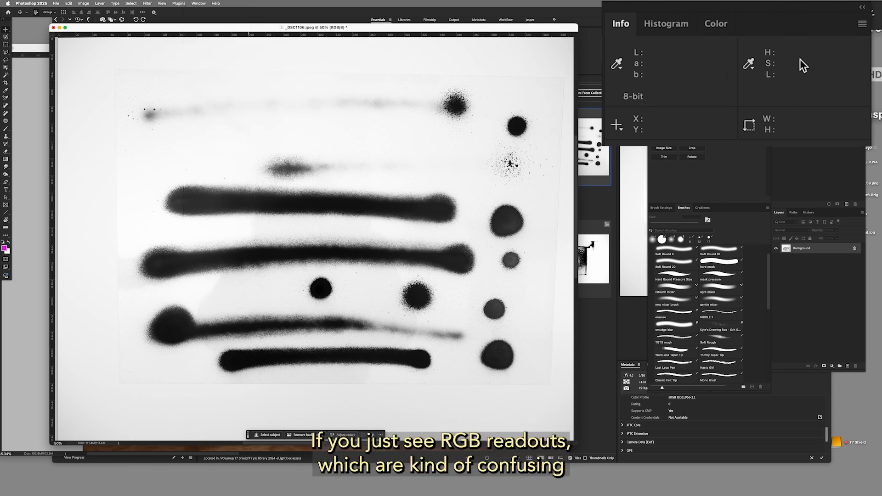
Set the Info panel's first color readout to Lab Color and its second color readout to HSL Color.
click(862, 25)
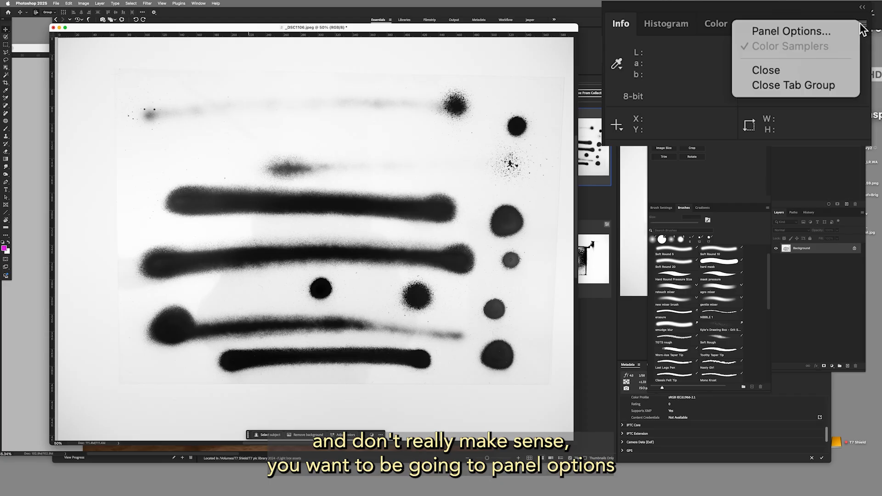
click(793, 31)
click(404, 140)
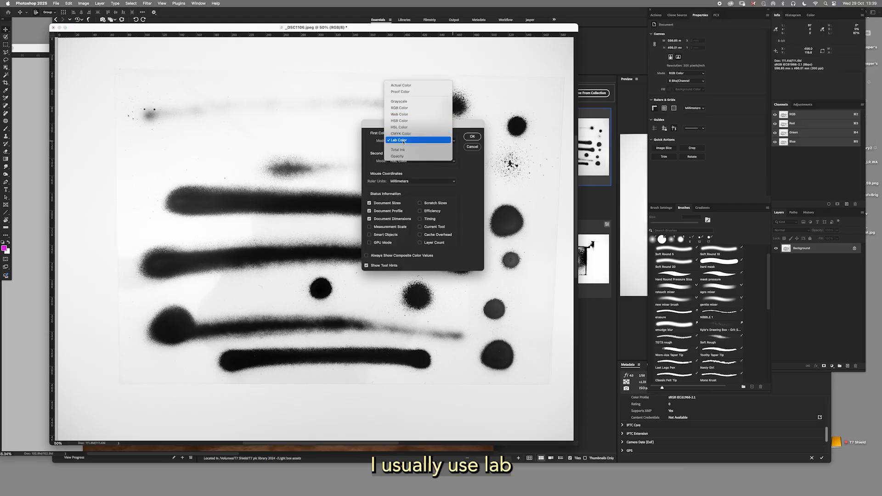
click(404, 140)
click(450, 162)
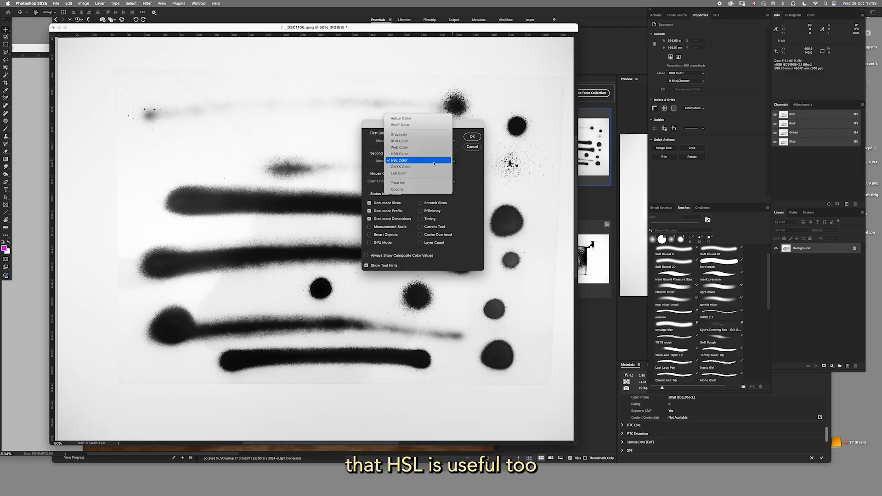
click(423, 162)
click(473, 138)
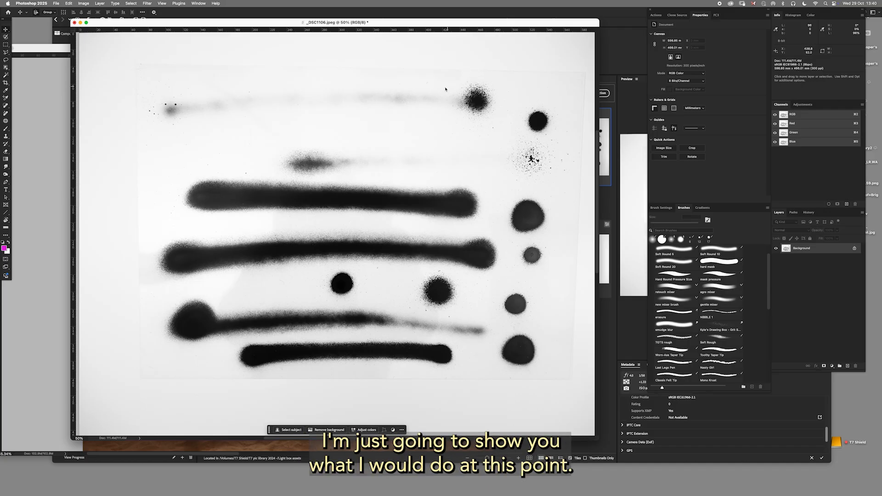
Open _DSC1106.jpeg in the Camera Raw Filter and check that the histogram's Lab color readouts are enabled.
click(148, 4)
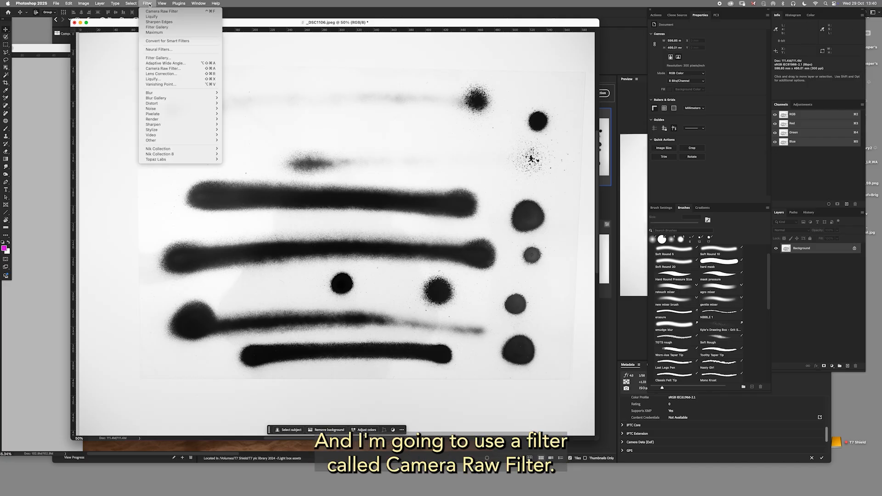
click(173, 71)
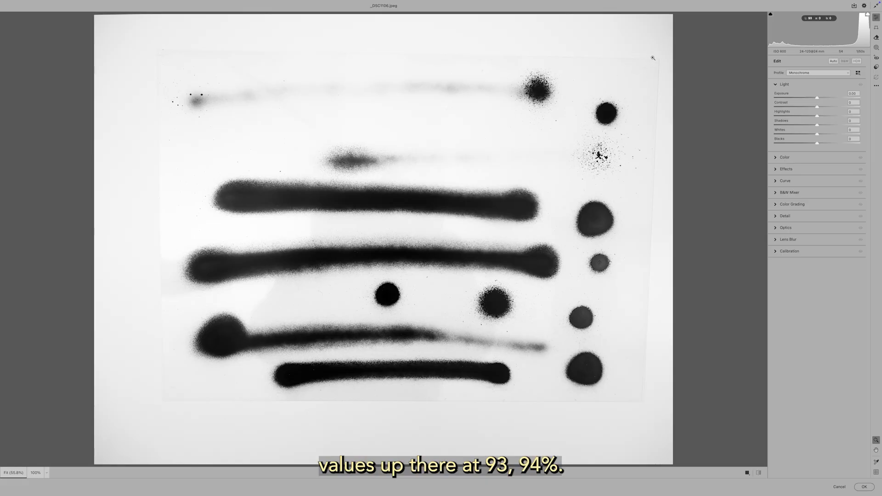
ctrl+click(811, 33)
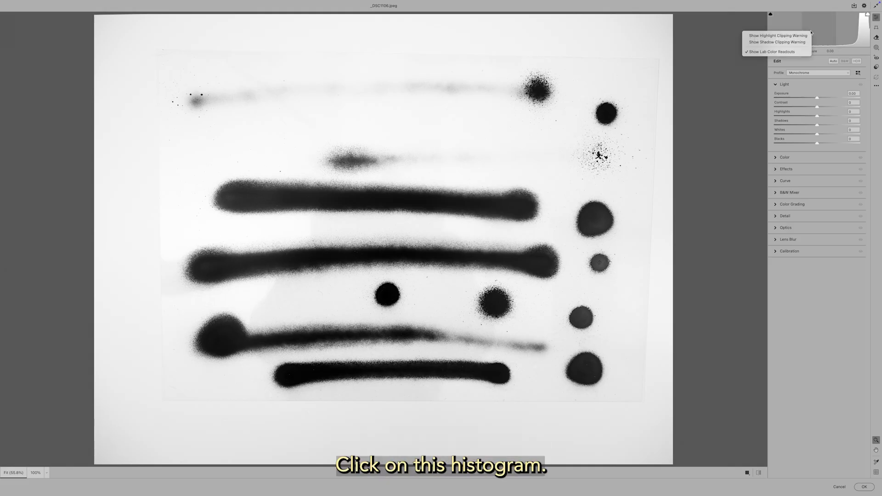
click(751, 52)
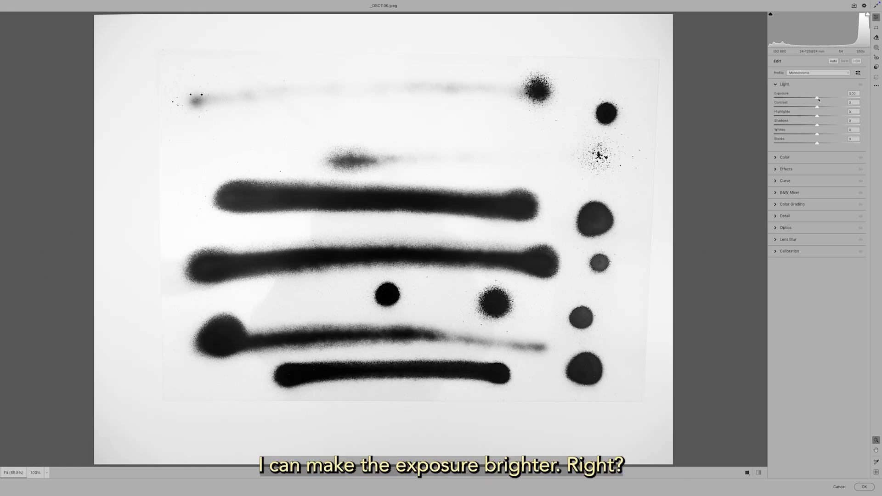
Try raising the Exposure to brighten the paper, and reset it to its default.
drag(818, 98, 830, 98)
mouse_move(642, 64)
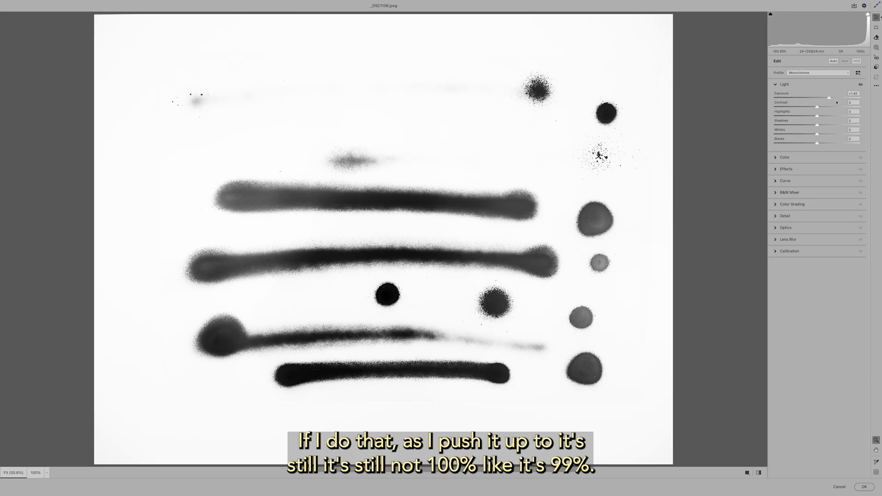
mouse_move(830, 99)
mouse_down()
mouse_move(843, 101)
mouse_move(824, 102)
mouse_up()
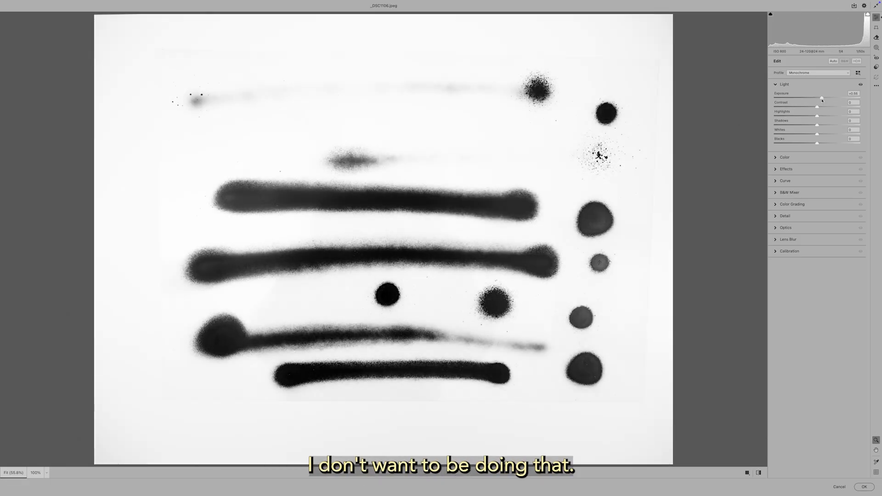
double_click(822, 101)
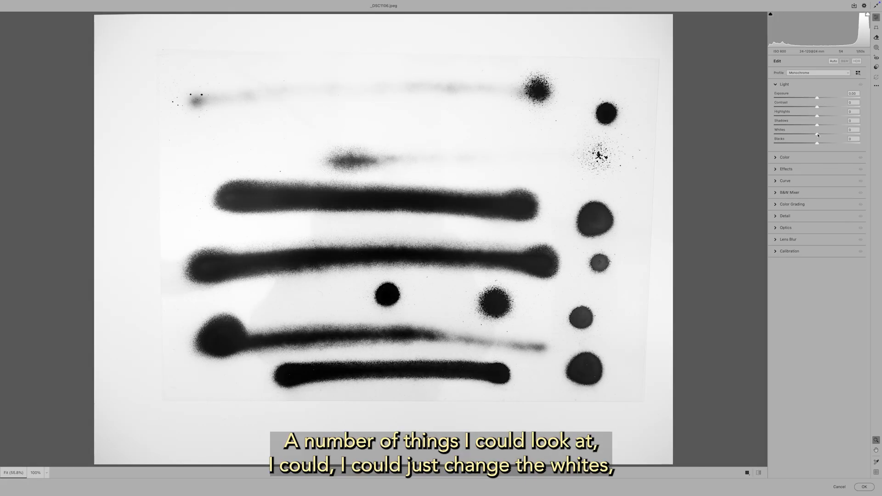
Try whitening the paper with Whites alone and with Highlights at +41 plus Whites at +50, and undo the changes.
drag(818, 136, 832, 134)
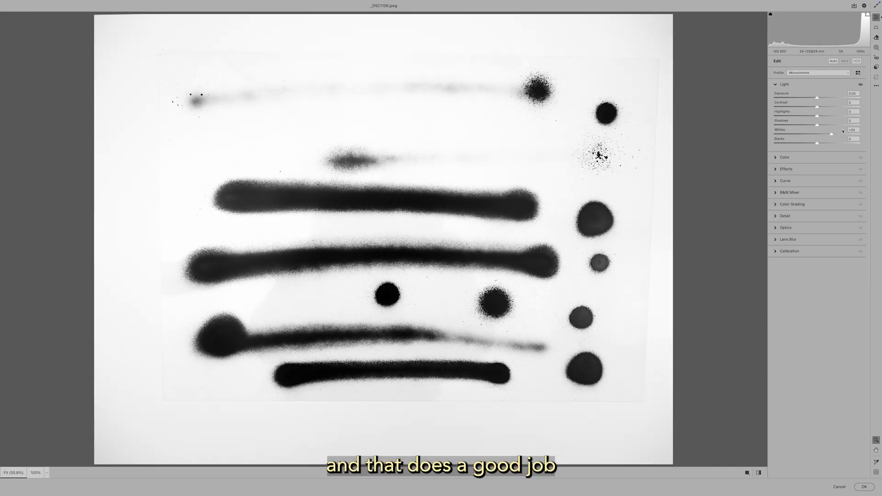
click(850, 129)
text(0)
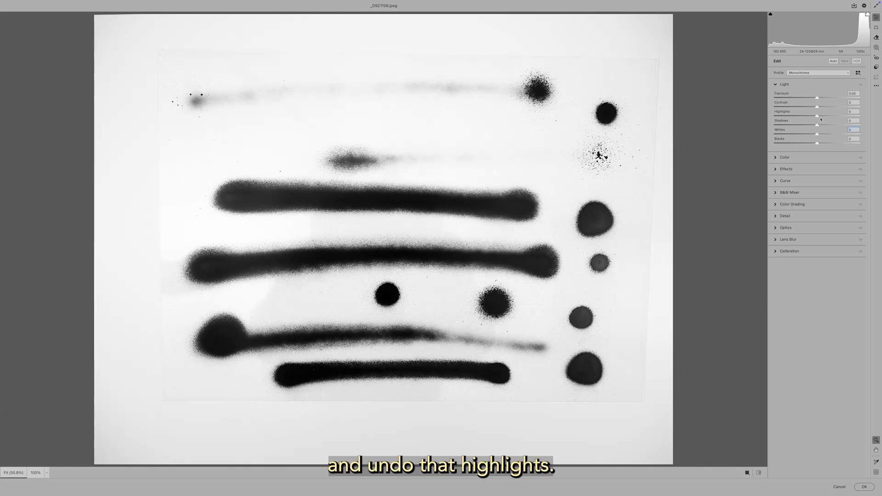
drag(817, 117, 838, 135)
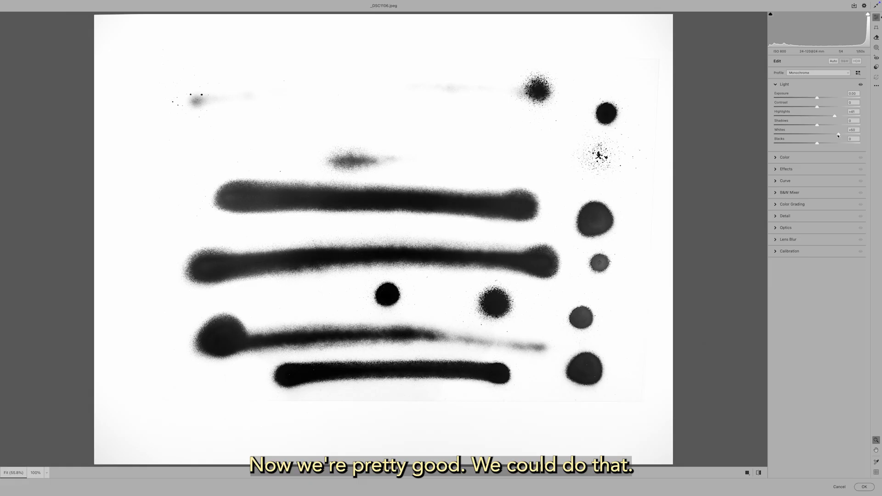
key(super+z)
key(super+z)
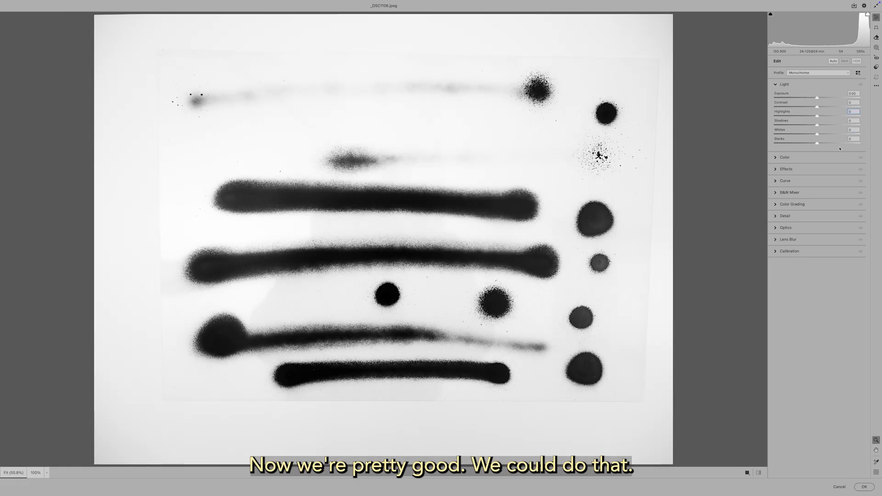
Try a point curve with the white point at input 222, output 255, and the black point pulled slightly inwards.
click(776, 181)
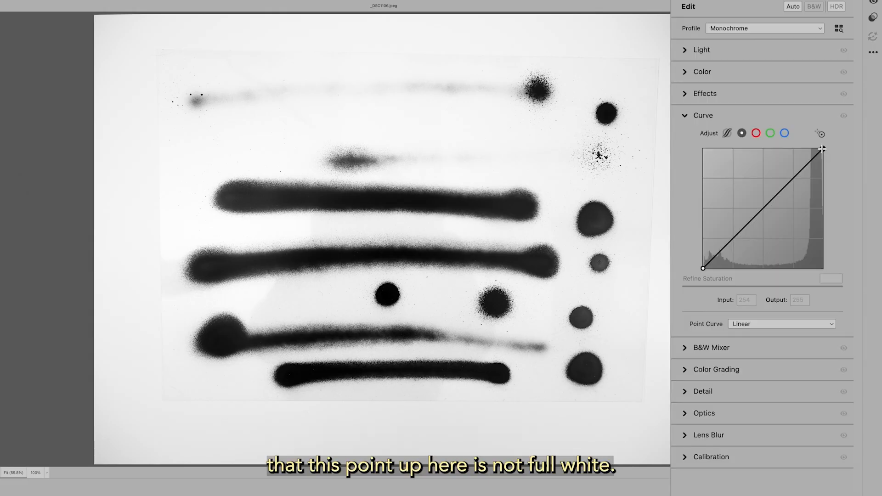
click(823, 149)
drag(824, 149, 807, 149)
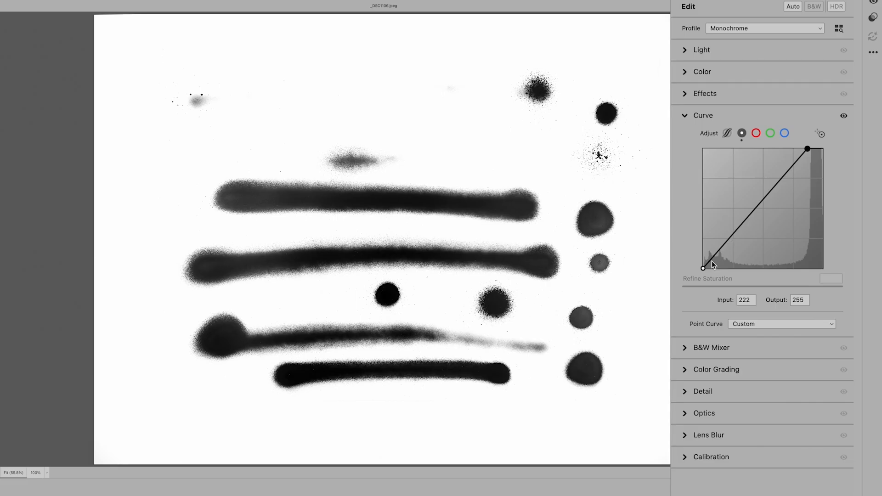
click(704, 269)
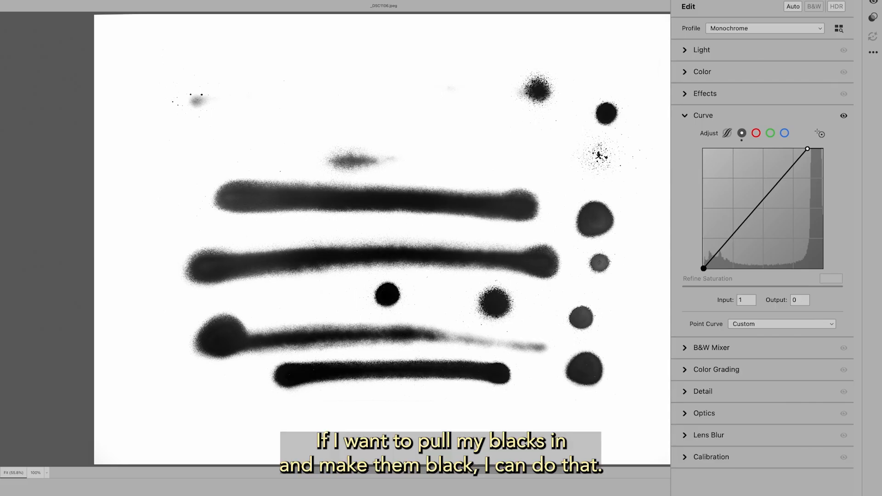
drag(707, 268, 705, 269)
Try midtone curve points at input 75, output 84 and input 143, output 172, and remove both.
click(758, 212)
drag(760, 214, 738, 229)
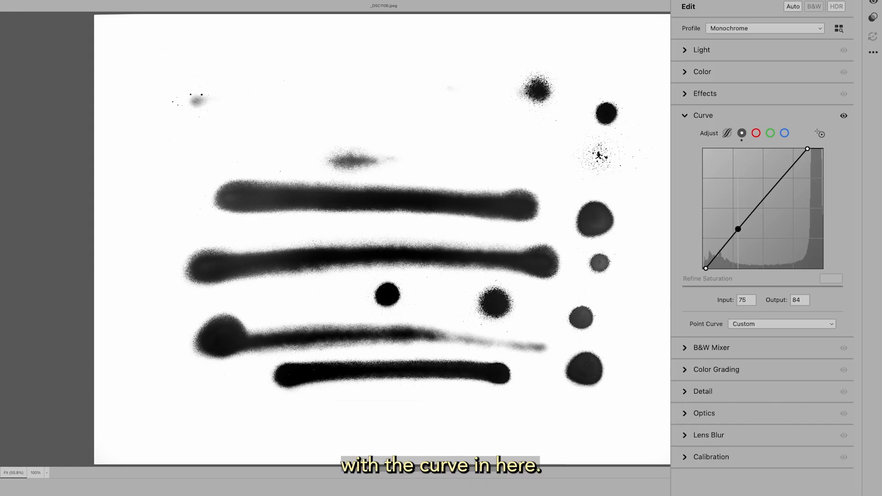
mouse_move(775, 189)
mouse_down()
mouse_move(768, 181)
mouse_move(772, 189)
mouse_up()
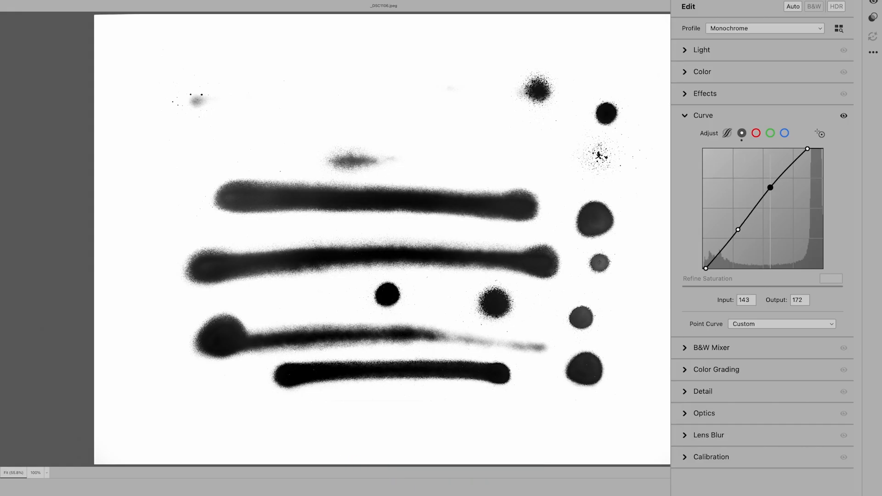
double_click(770, 188)
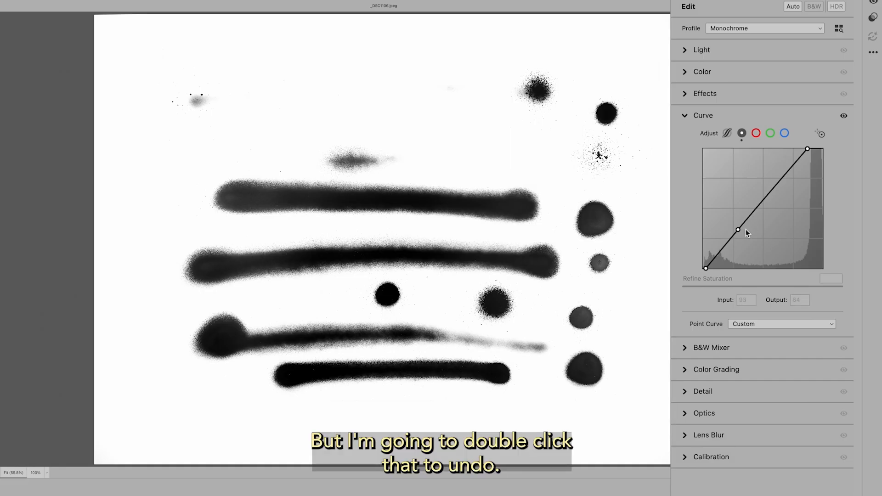
double_click(738, 230)
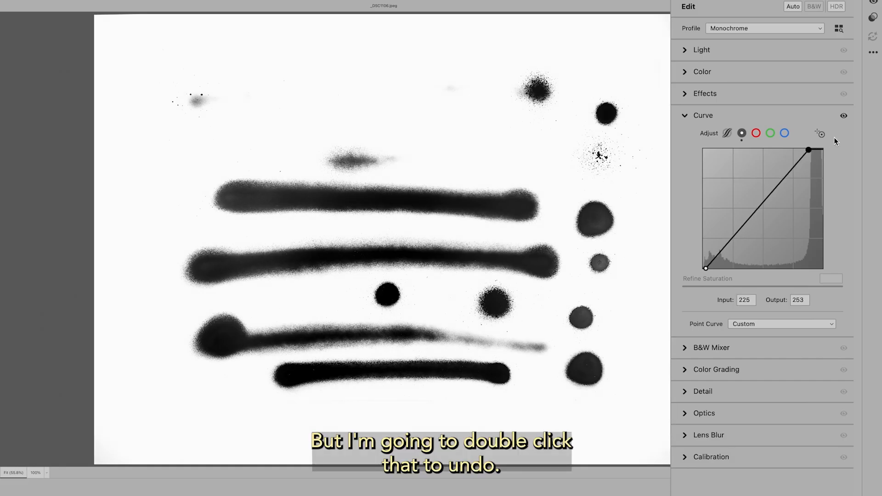
Reset the curve's white and black points to a linear curve and collapse the Curve settings.
double_click(809, 150)
double_click(706, 270)
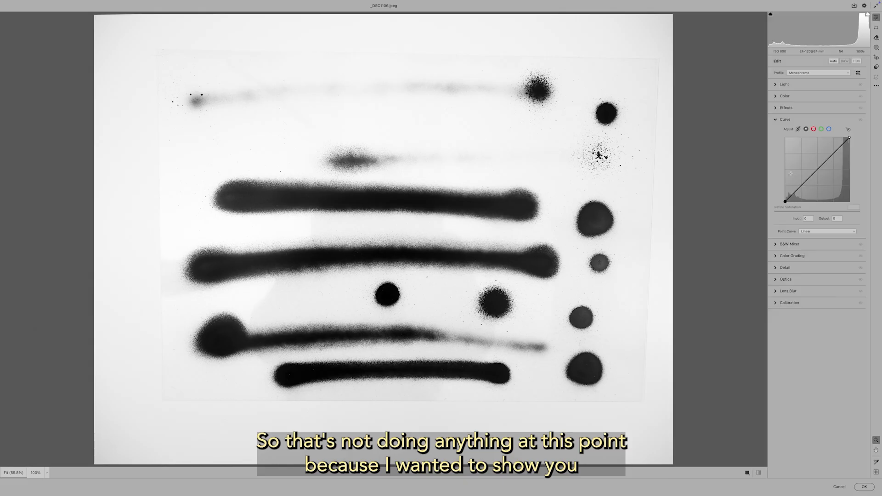
click(777, 121)
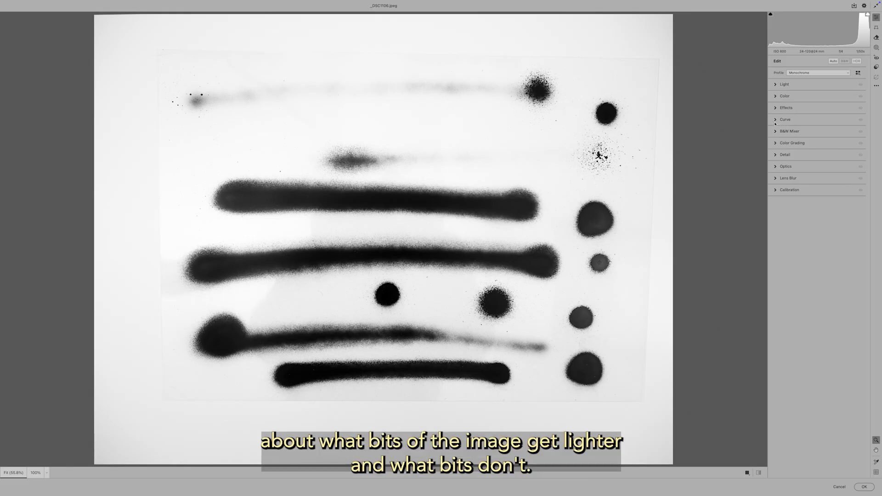
Create a new brush mask with a soft brush, setting Feather to 74 and Flow to about 80.
click(877, 48)
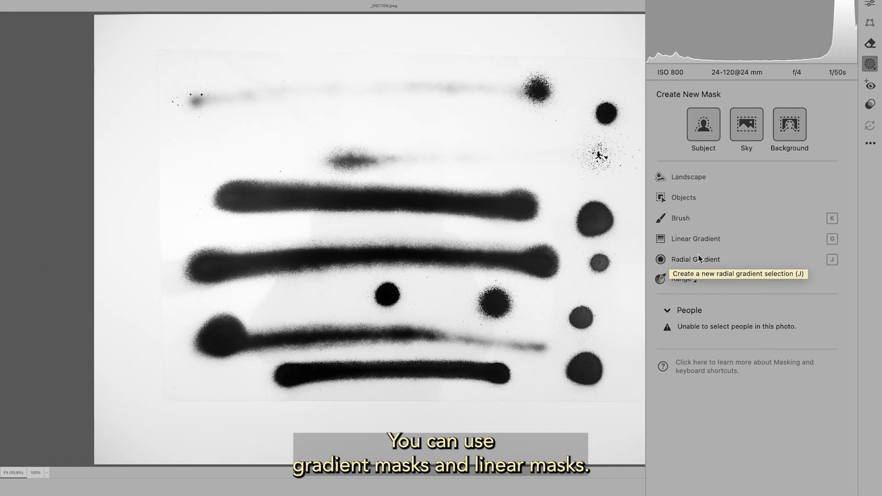
click(661, 220)
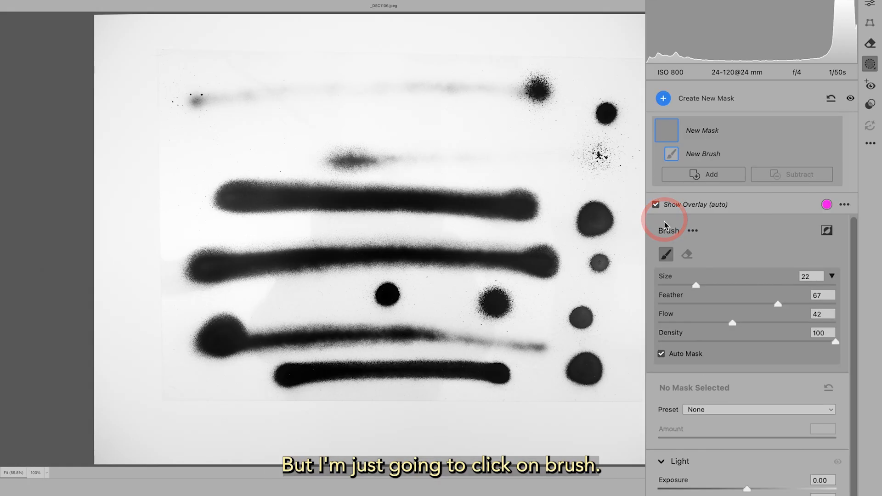
click(662, 353)
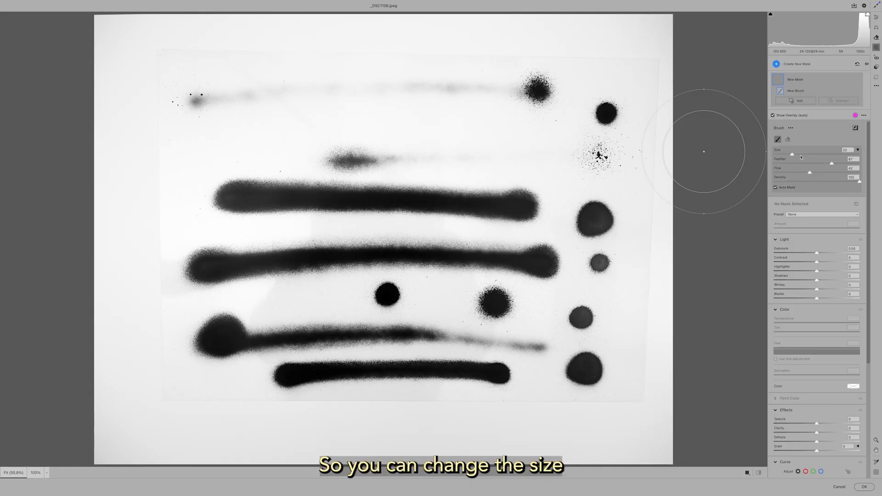
mouse_move(792, 155)
mouse_down()
mouse_move(829, 164)
mouse_move(796, 164)
mouse_move(850, 166)
mouse_up()
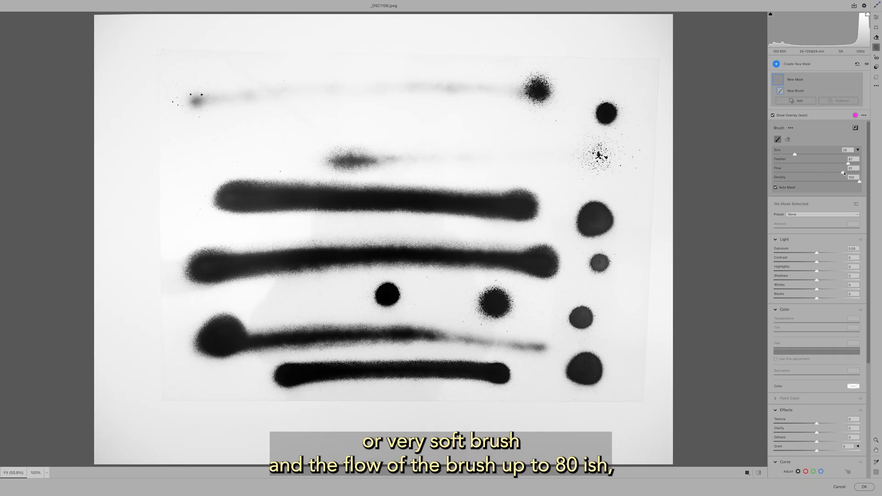
mouse_move(850, 164)
mouse_down()
mouse_move(832, 166)
mouse_move(842, 165)
mouse_up()
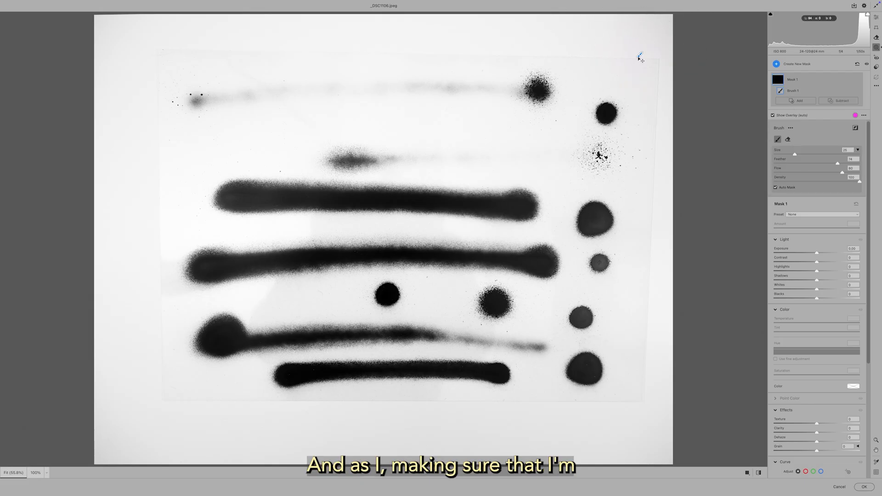
Paint the brush mask over the outer paper area and around the ink marks.
mouse_move(631, 59)
mouse_down()
mouse_move(605, 72)
mouse_move(625, 55)
mouse_up()
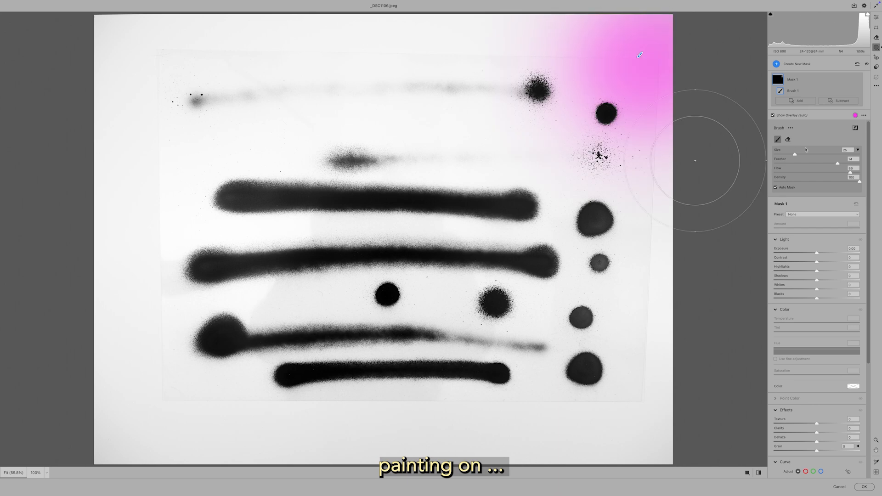
mouse_move(658, 106)
mouse_down()
mouse_move(664, 199)
mouse_move(663, 115)
mouse_move(645, 58)
mouse_move(610, 38)
mouse_move(287, 33)
mouse_move(111, 47)
mouse_move(143, 35)
mouse_move(116, 81)
mouse_move(113, 331)
mouse_move(129, 429)
mouse_move(153, 435)
mouse_move(138, 436)
mouse_move(684, 439)
mouse_move(652, 444)
mouse_move(660, 278)
mouse_move(662, 416)
mouse_move(150, 294)
mouse_up()
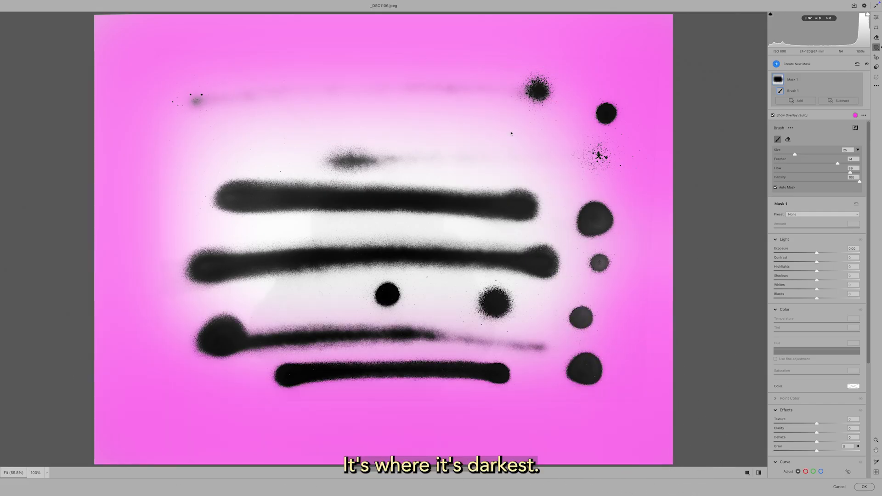
mouse_move(316, 147)
mouse_down()
mouse_move(246, 198)
mouse_move(236, 236)
mouse_move(219, 229)
mouse_up()
Extend the mask between the marks with a smaller brush, and set its Exposure to +0.75 and Highlights to +52.
drag(800, 154, 791, 154)
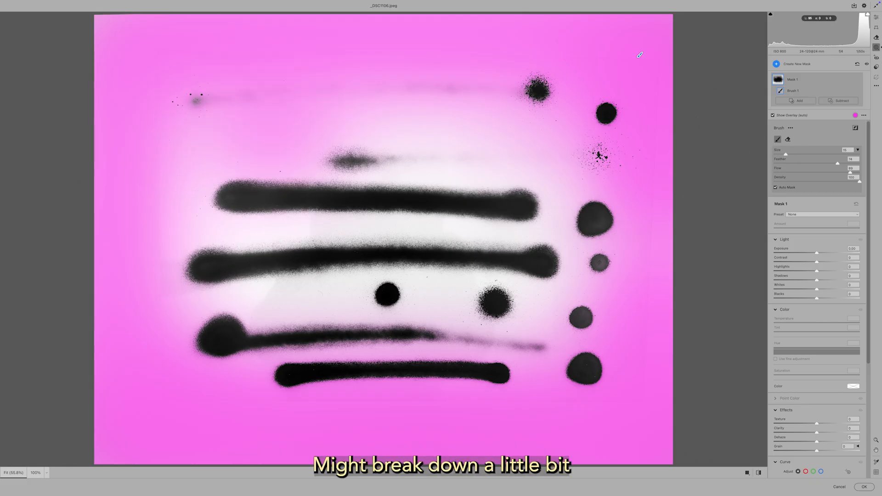
mouse_move(535, 232)
mouse_down()
mouse_move(322, 231)
mouse_move(162, 248)
mouse_move(221, 299)
mouse_move(328, 293)
mouse_move(275, 305)
mouse_move(358, 275)
mouse_up()
mouse_move(440, 291)
mouse_down()
mouse_move(548, 299)
mouse_move(576, 268)
mouse_move(535, 173)
mouse_move(496, 170)
mouse_move(450, 133)
mouse_move(377, 131)
mouse_move(250, 152)
mouse_move(190, 167)
mouse_move(166, 191)
mouse_move(146, 193)
mouse_move(154, 318)
mouse_move(186, 305)
mouse_move(225, 401)
mouse_move(564, 415)
mouse_move(638, 409)
mouse_move(647, 383)
mouse_move(640, 300)
mouse_move(650, 118)
mouse_up()
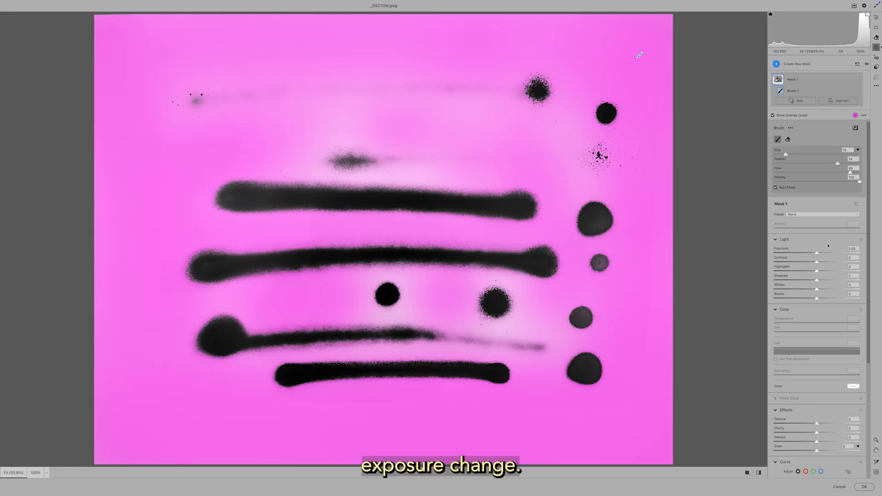
drag(818, 255, 826, 255)
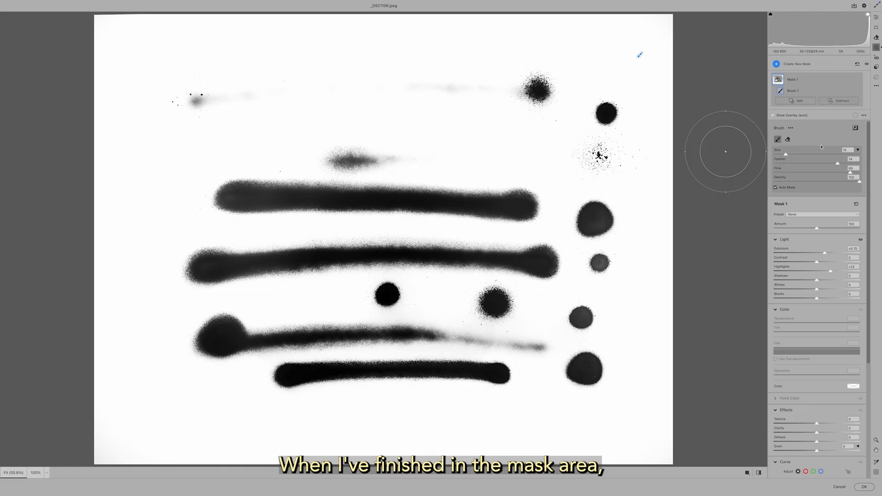
Lower the whole image's Blacks to about -45 in the Light adjustments and apply the Camera Raw edits.
click(876, 18)
click(776, 84)
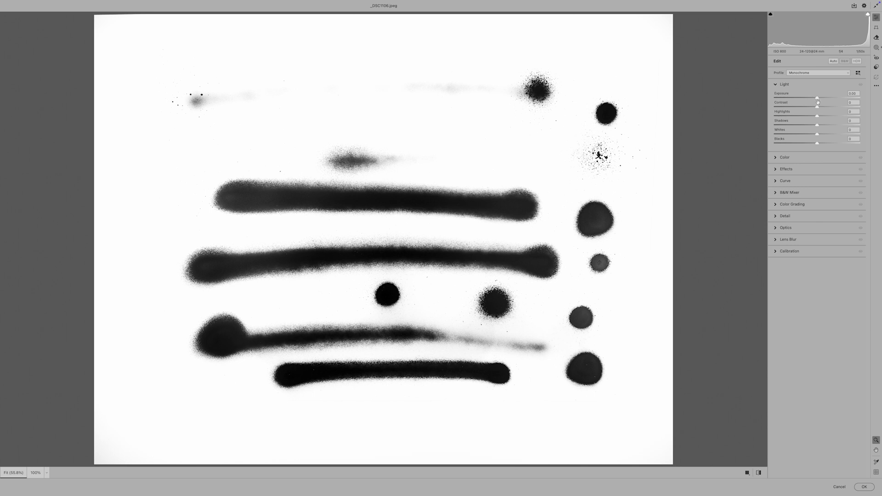
mouse_move(817, 101)
mouse_down()
mouse_move(845, 98)
mouse_move(819, 98)
mouse_up()
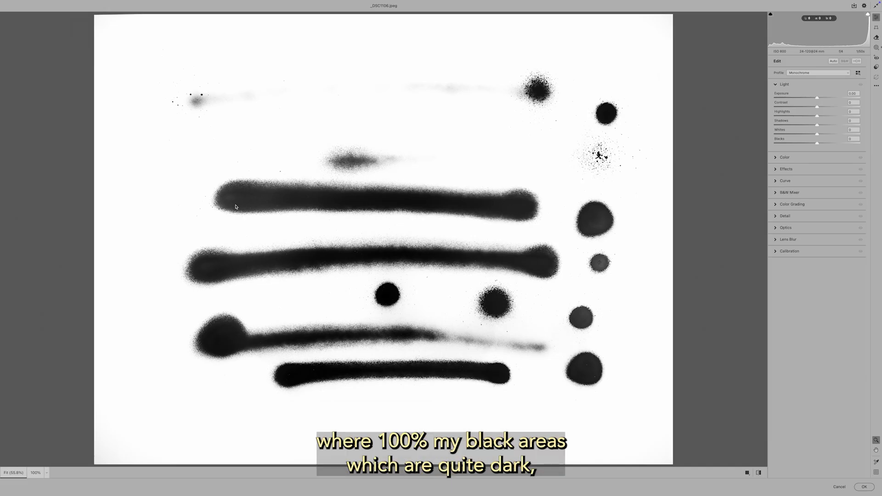
click(234, 275)
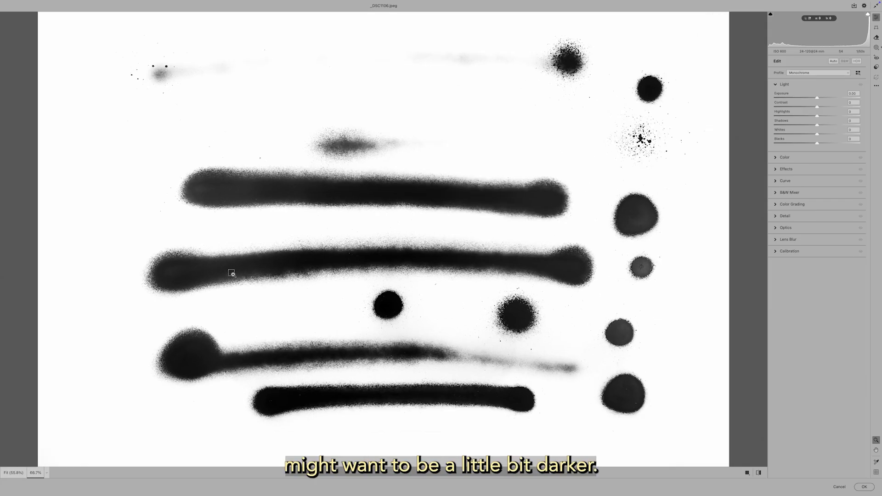
drag(638, 187, 548, 104)
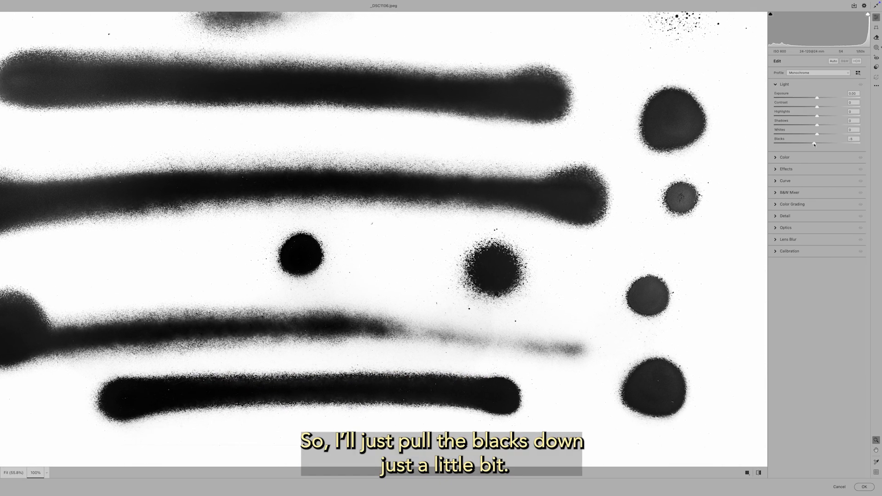
drag(817, 146, 799, 144)
alt+click(737, 160)
alt+click(737, 160)
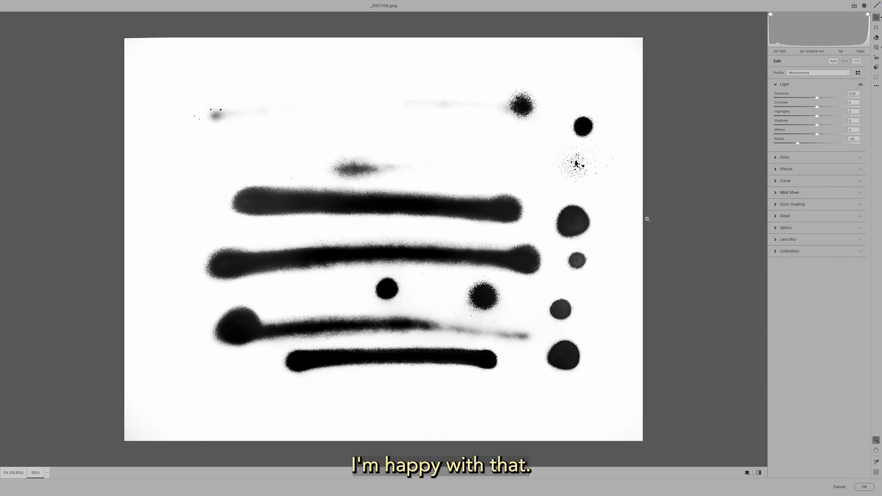
click(866, 488)
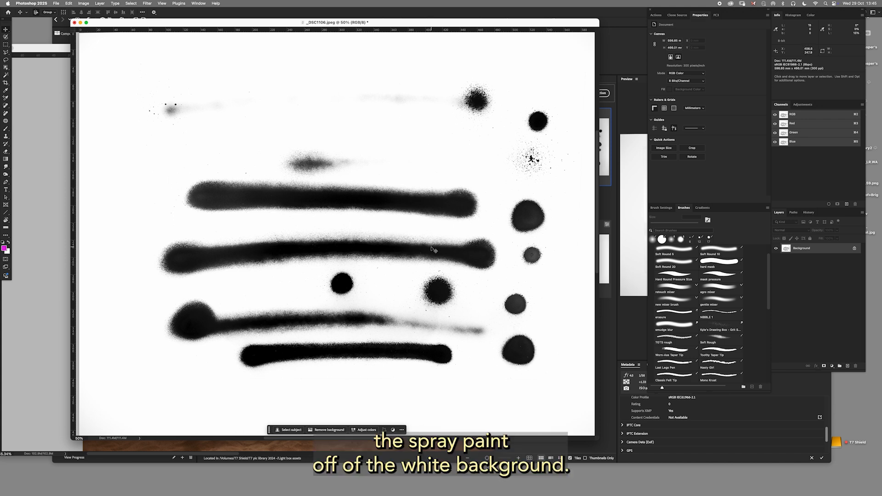
Check that Channels is enabled among the displayed panels.
mouse_move(414, 249)
mouse_down()
mouse_move(462, 274)
mouse_move(436, 298)
mouse_move(411, 290)
mouse_move(418, 278)
mouse_move(410, 244)
mouse_up()
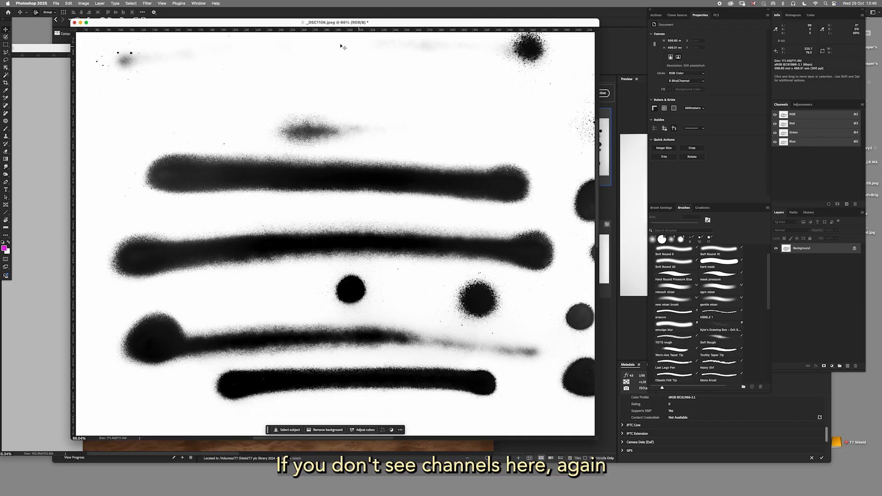
click(199, 4)
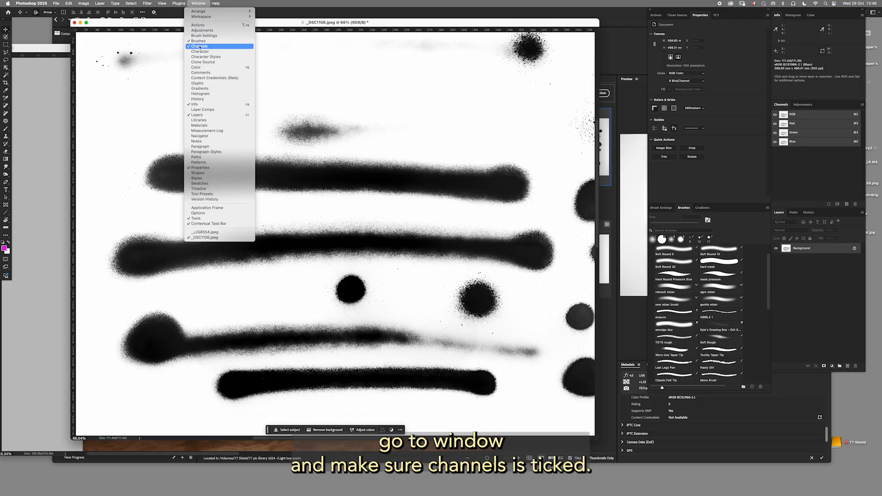
click(199, 4)
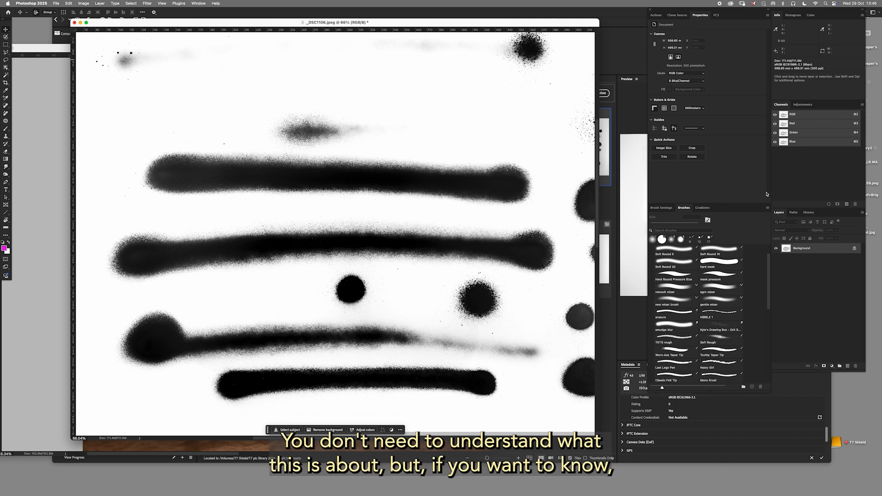
Bring the color photo of blue sun loungers to the front and show the whole picture.
drag(94, 20, 307, 64)
drag(261, 47, 401, 21)
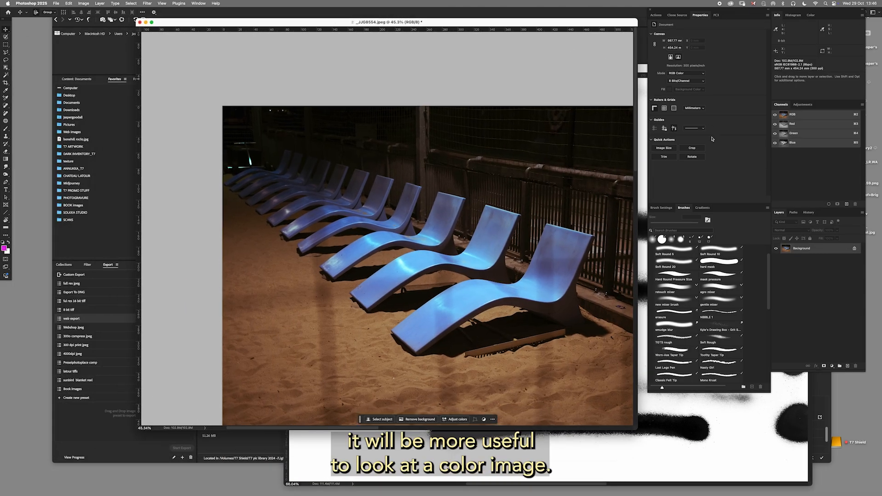
drag(457, 241, 392, 187)
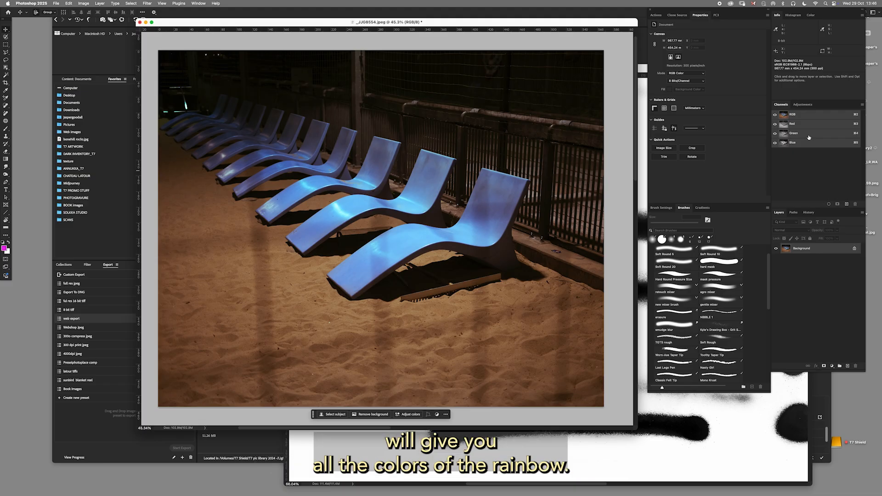
Examine the lounger photo's channels by hiding Green, isolating Blue, and restoring Green and Red.
click(775, 134)
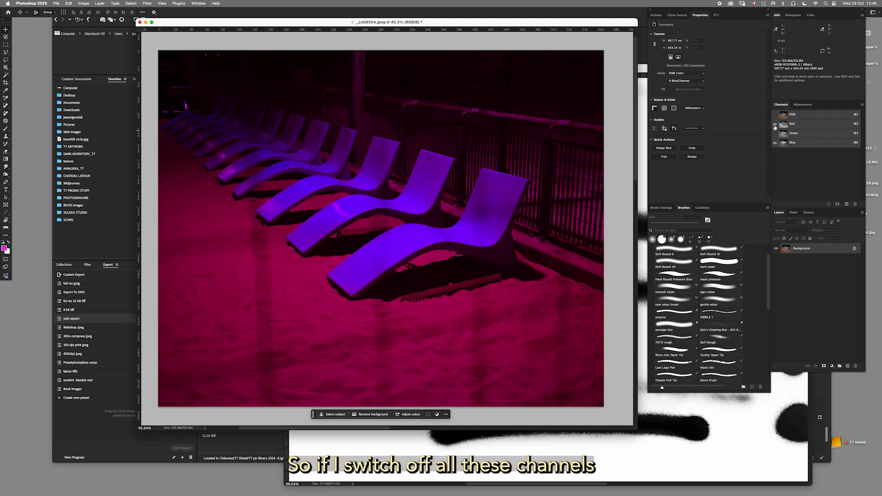
click(794, 142)
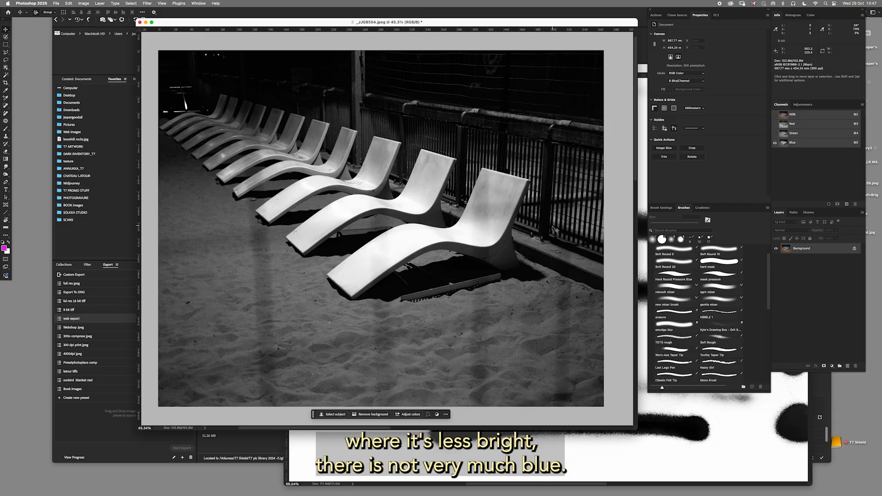
click(776, 133)
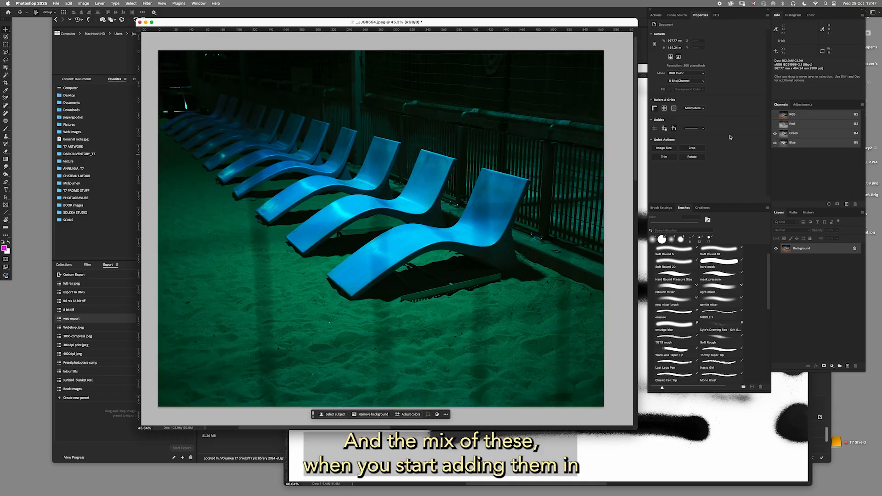
click(776, 124)
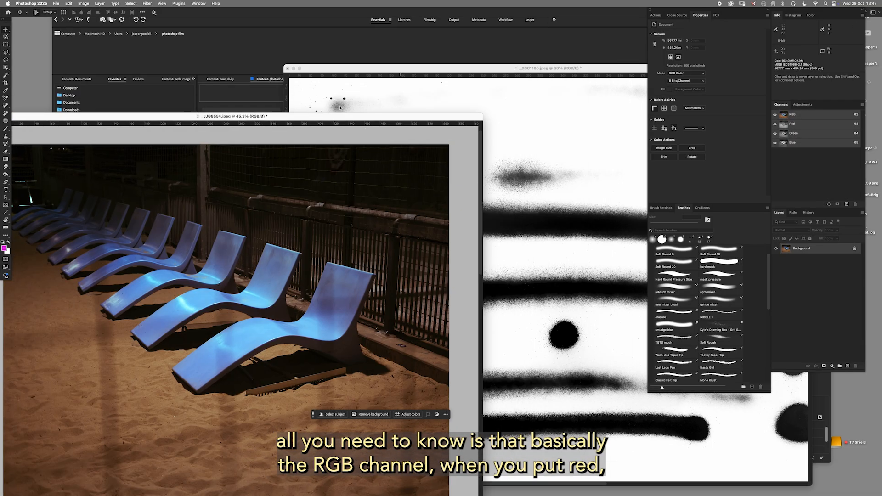
Return to the black ink marks image and load its RGB channel as a selection.
drag(533, 68, 331, 28)
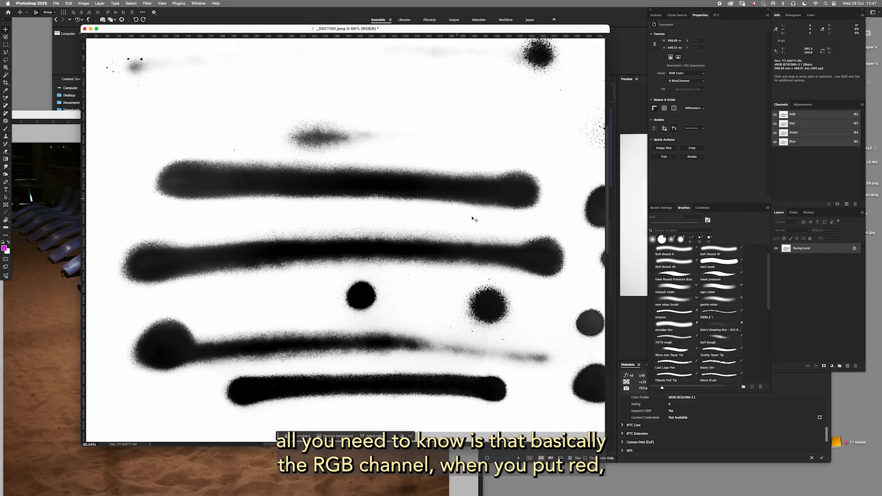
scroll(402, 233, down, 3)
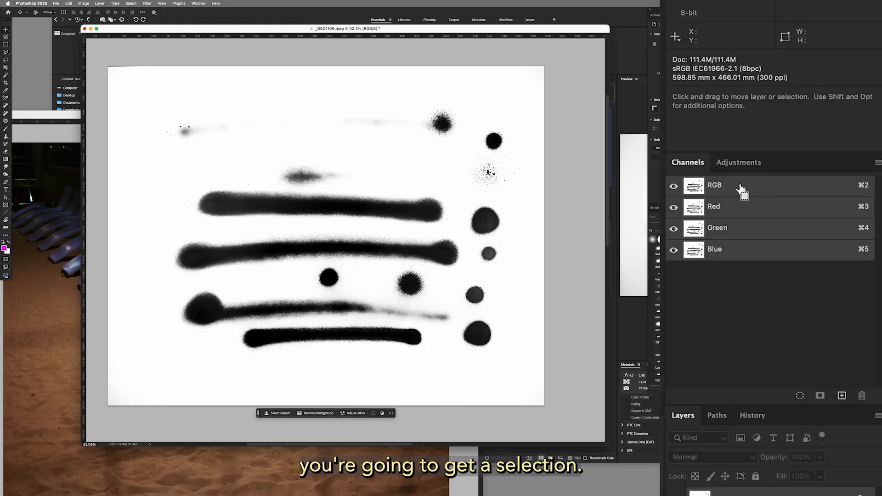
super+click(803, 115)
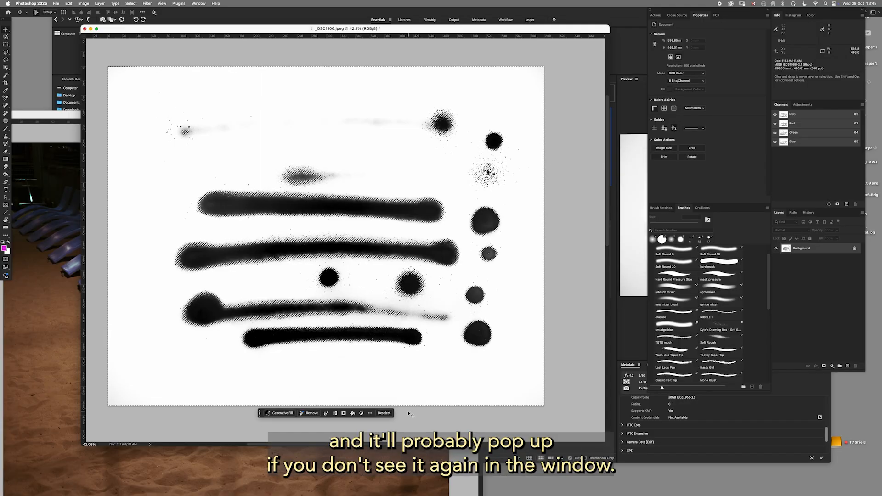
Check that the Contextual Task Bar is enabled and invert the selection to cover the black marks.
click(199, 4)
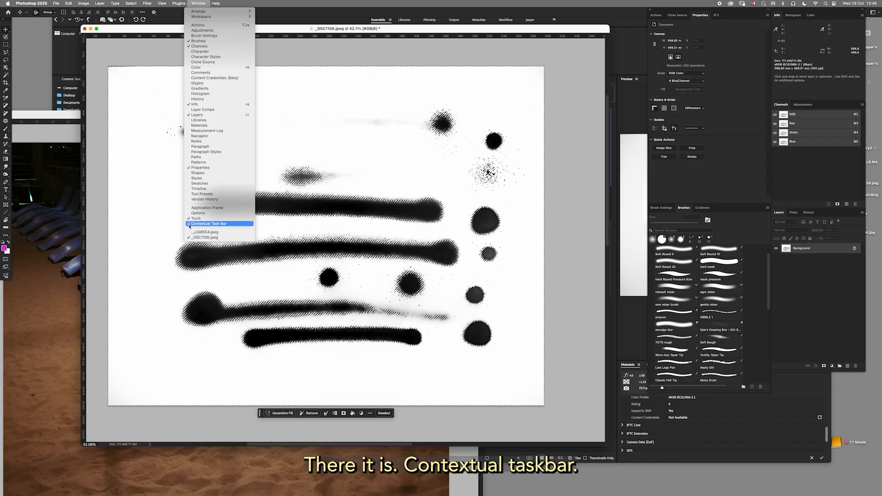
click(198, 4)
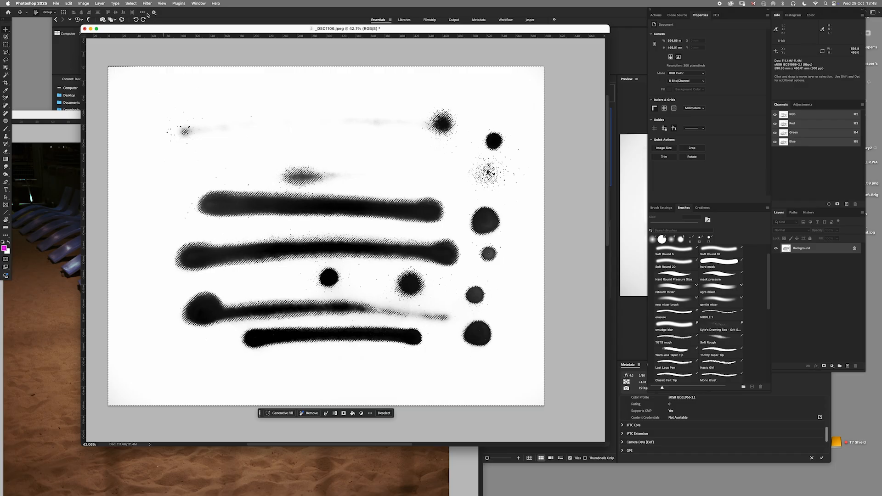
click(131, 4)
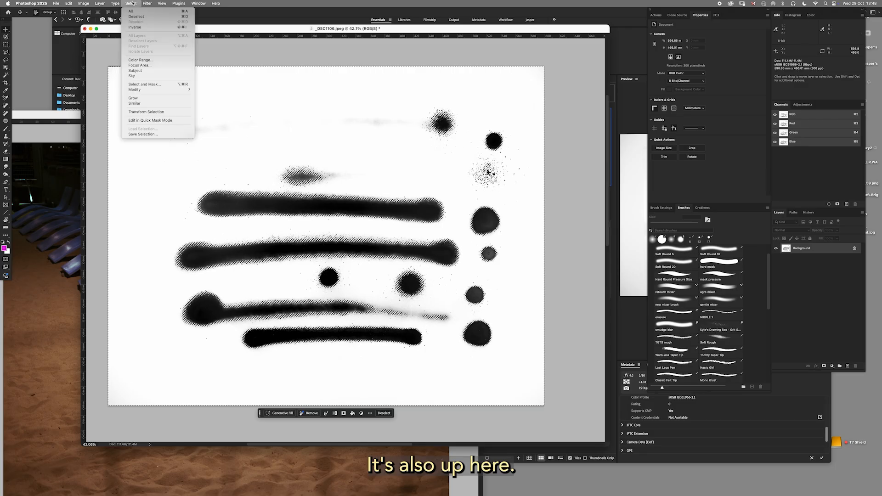
click(135, 28)
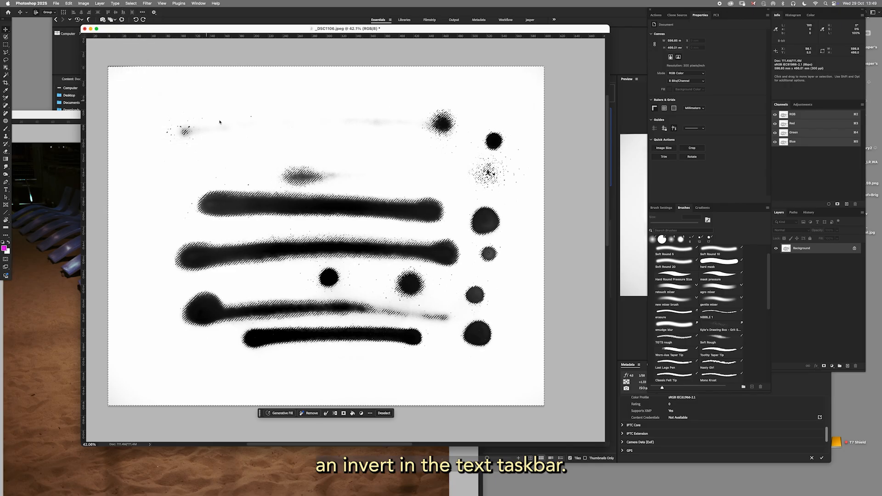
click(336, 413)
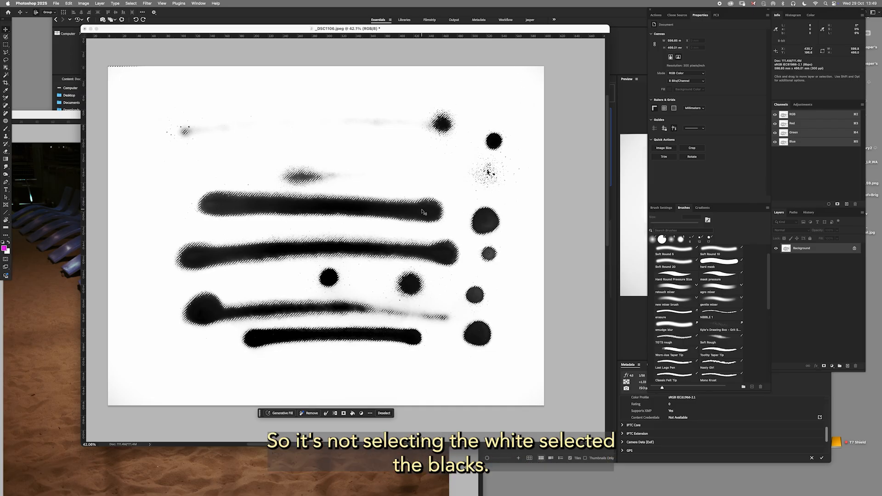
Fill the selected marks with the pink foreground color on a new layer and clear the selection.
click(848, 366)
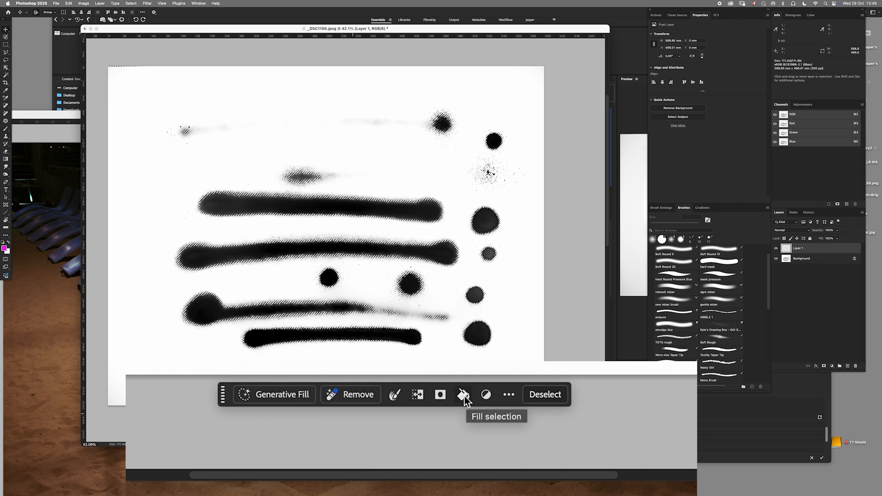
click(69, 3)
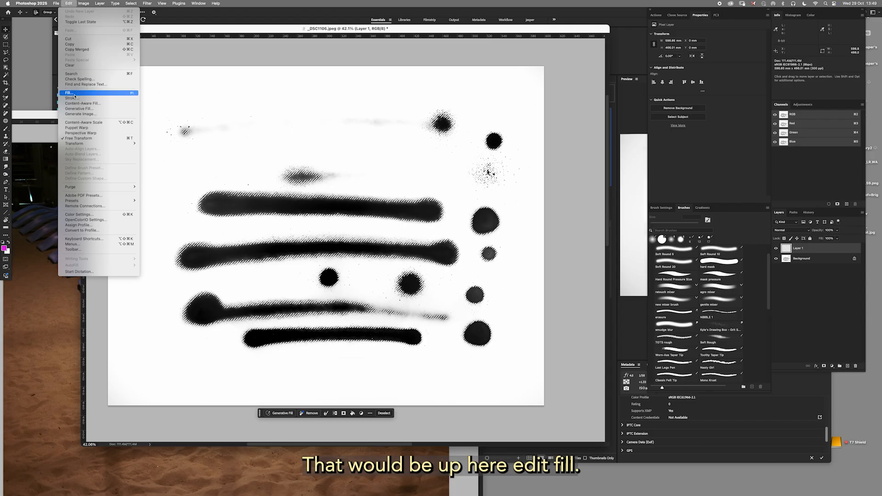
click(68, 4)
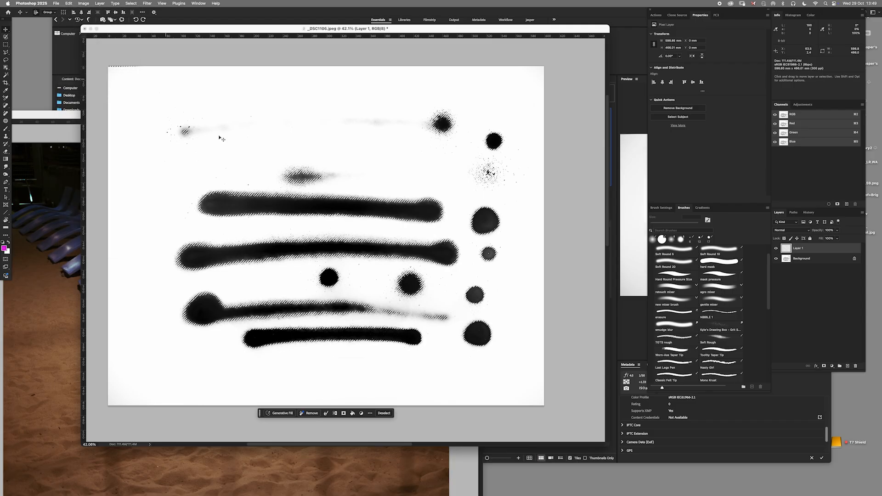
click(352, 414)
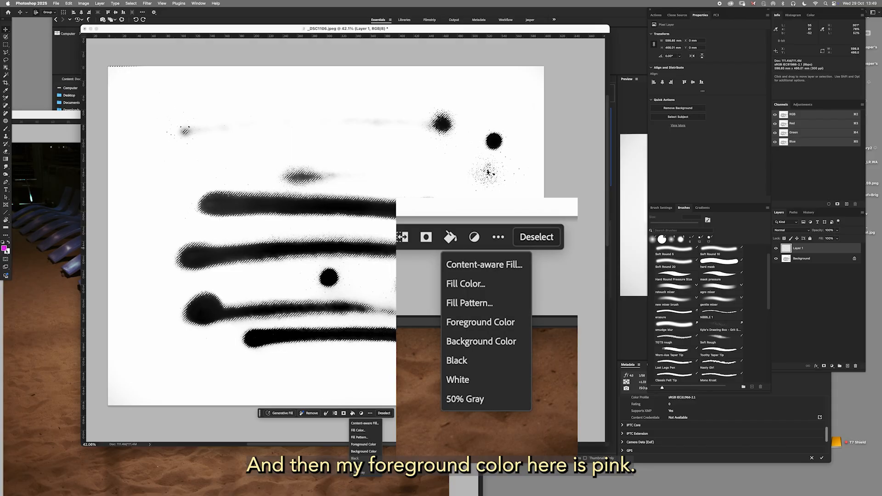
click(355, 444)
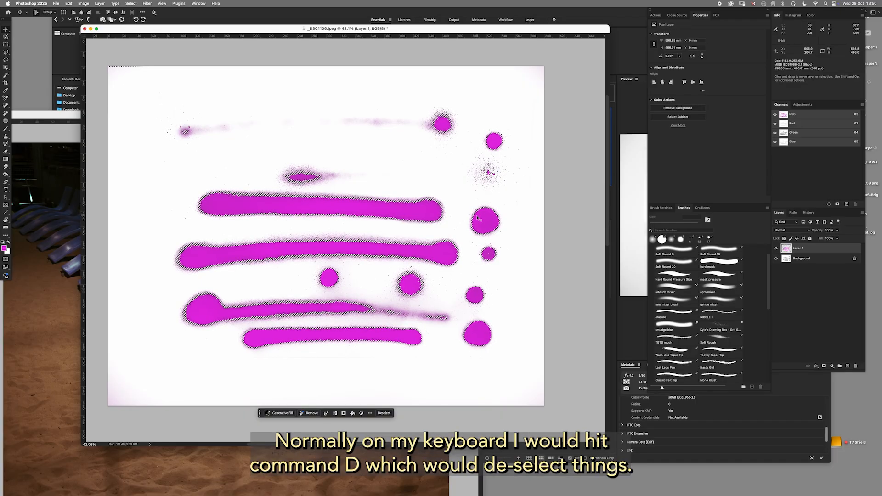
click(384, 414)
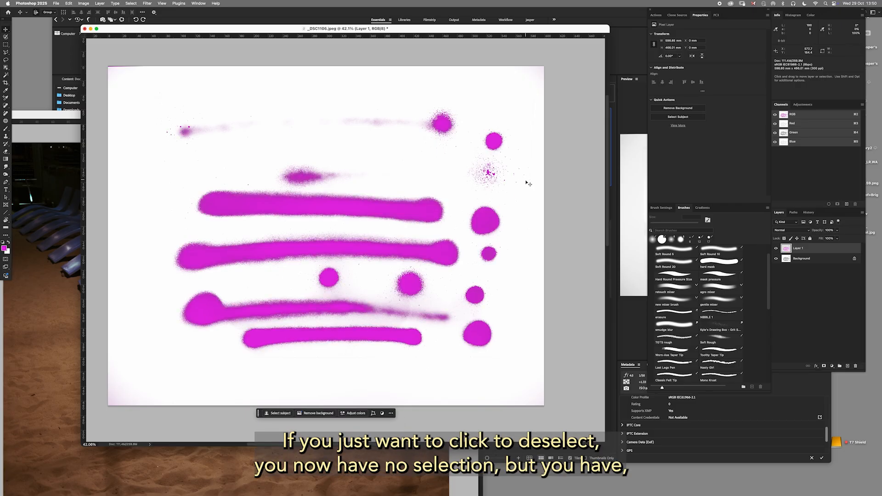
Move the pink marks layer up and to the left of the black originals to compare pink opacity with ink darkness.
mouse_move(423, 214)
mouse_down()
mouse_move(489, 181)
mouse_move(453, 173)
mouse_move(427, 249)
mouse_move(434, 191)
mouse_move(437, 229)
mouse_move(425, 221)
mouse_move(463, 228)
mouse_move(421, 249)
mouse_move(440, 218)
mouse_move(427, 207)
mouse_move(437, 201)
mouse_move(425, 232)
mouse_move(475, 252)
mouse_up()
mouse_move(406, 252)
mouse_down()
mouse_move(473, 234)
mouse_move(499, 169)
mouse_move(475, 210)
mouse_move(434, 207)
mouse_move(433, 189)
mouse_move(485, 178)
mouse_move(448, 206)
mouse_move(449, 187)
mouse_move(442, 211)
mouse_move(402, 210)
mouse_move(455, 224)
mouse_move(456, 236)
mouse_up()
mouse_move(505, 206)
mouse_down()
mouse_move(541, 233)
mouse_move(429, 237)
mouse_move(419, 198)
mouse_move(464, 180)
mouse_move(499, 179)
mouse_move(500, 143)
mouse_up()
drag(511, 232, 527, 228)
drag(515, 179, 436, 196)
drag(338, 286, 264, 166)
mouse_move(529, 297)
mouse_down()
mouse_move(568, 325)
mouse_move(500, 285)
mouse_move(478, 251)
mouse_move(498, 301)
mouse_move(519, 292)
mouse_move(520, 275)
mouse_move(578, 292)
mouse_move(510, 257)
mouse_move(438, 261)
mouse_move(431, 248)
mouse_move(449, 256)
mouse_move(474, 248)
mouse_up()
key(z)
drag(474, 282, 500, 305)
mouse_move(494, 235)
mouse_down()
mouse_move(525, 216)
mouse_move(456, 269)
mouse_move(451, 237)
mouse_up()
drag(517, 188, 469, 199)
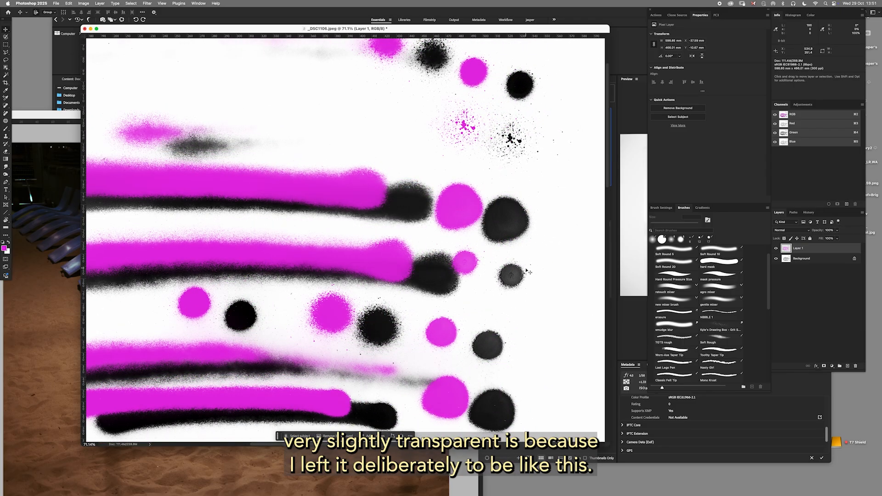
drag(527, 278, 476, 277)
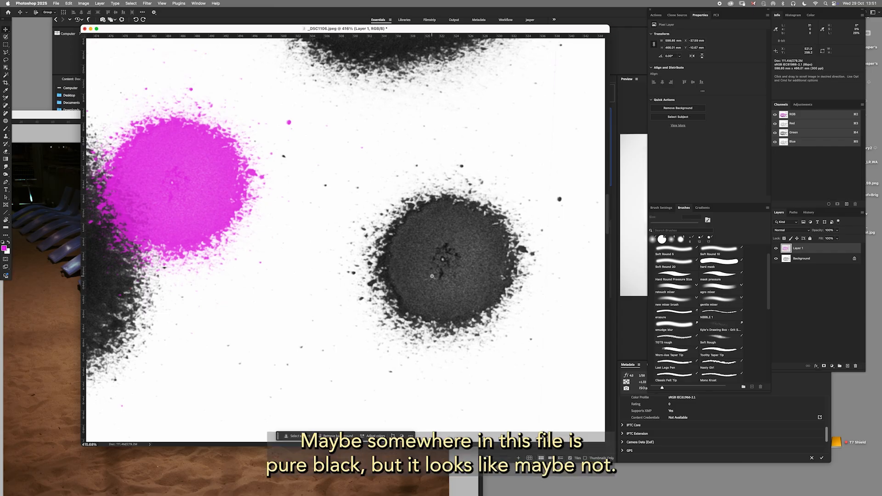
drag(432, 276, 405, 277)
drag(225, 294, 375, 239)
drag(411, 270, 347, 263)
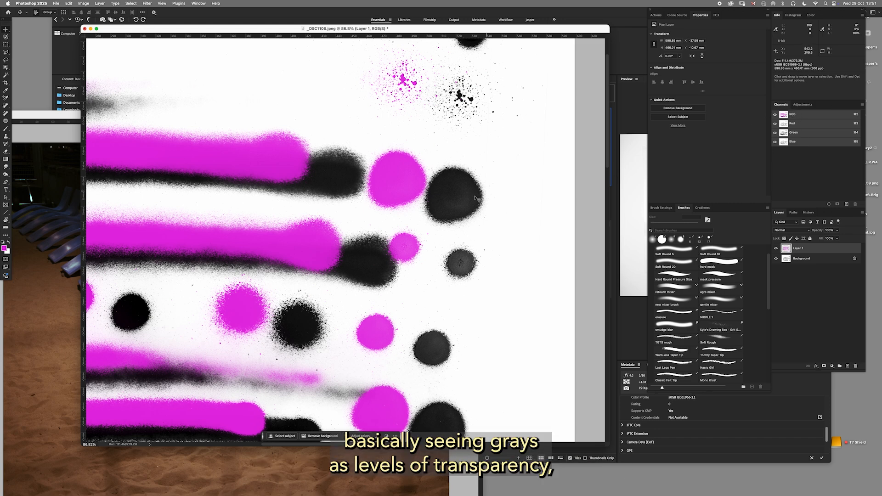
Move the pink marks layer back over the black originals, leaving a small offset that shows the ink beneath.
mouse_move(397, 189)
mouse_down()
mouse_move(437, 189)
mouse_move(448, 201)
mouse_up()
drag(459, 248, 570, 232)
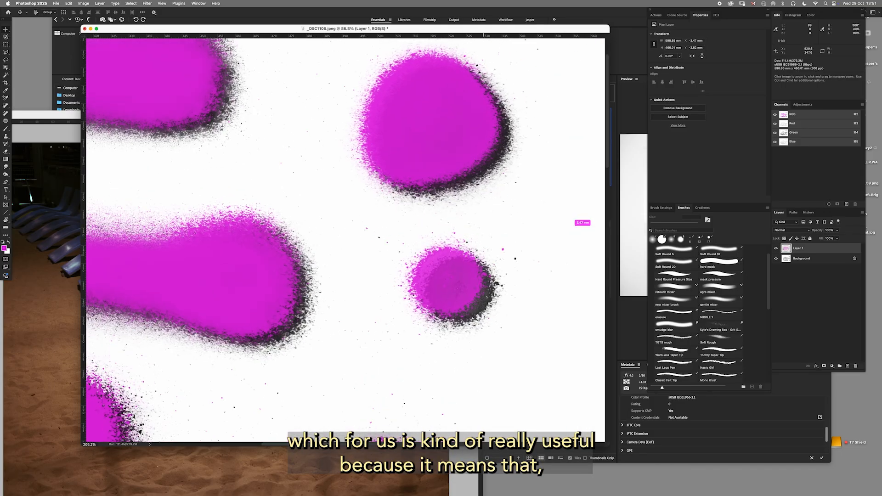
mouse_move(455, 277)
mouse_down()
mouse_move(434, 254)
mouse_move(446, 252)
mouse_up()
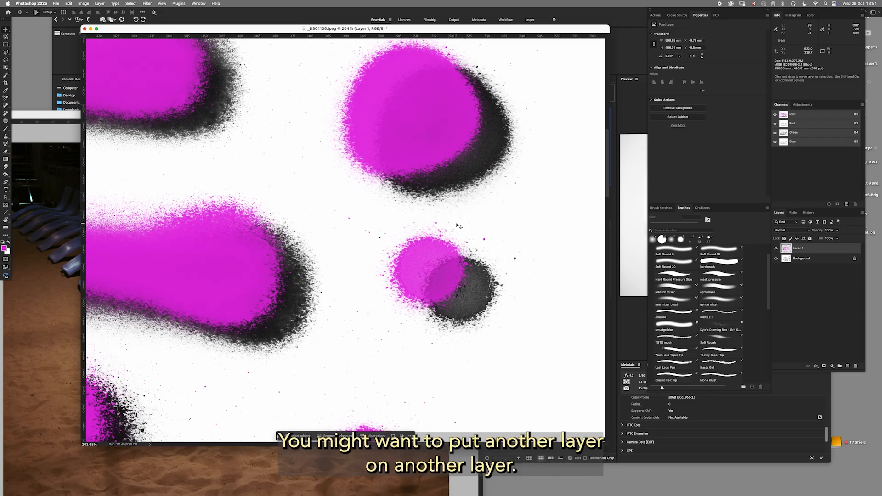
scroll(448, 262, down, 3)
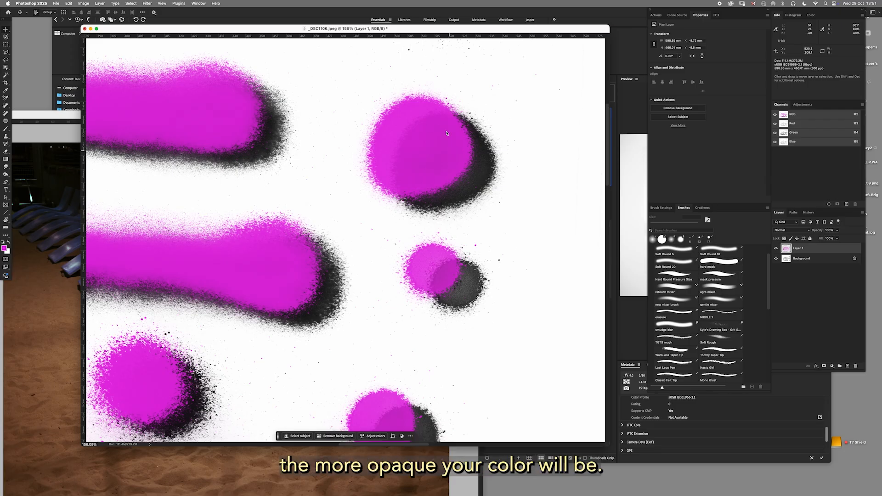
drag(420, 156, 447, 150)
key(z)
mouse_move(405, 255)
mouse_down()
mouse_move(374, 250)
mouse_move(388, 241)
mouse_move(429, 270)
mouse_move(414, 262)
mouse_up()
key(v)
drag(377, 293, 426, 240)
drag(433, 239, 430, 241)
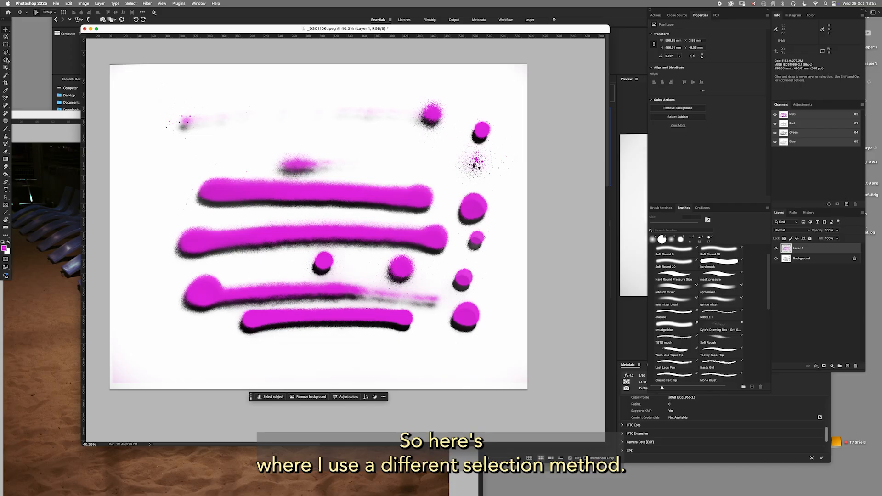
Roughly lasso the second long pink stroke on Layer 1, leaving a loose margin around it.
click(6, 60)
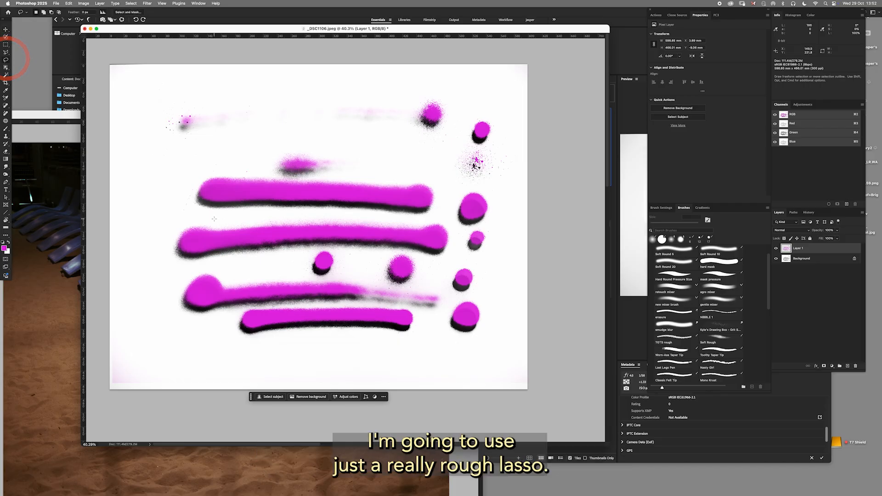
drag(214, 219, 179, 221)
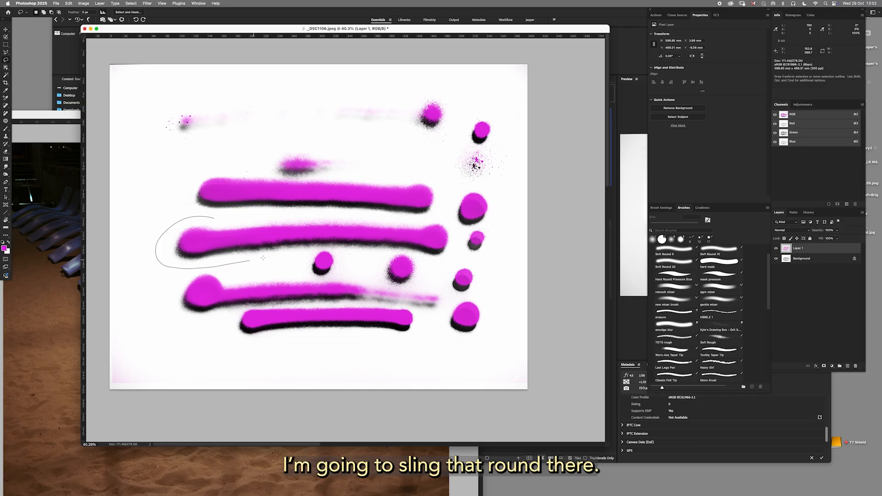
drag(386, 250, 416, 252)
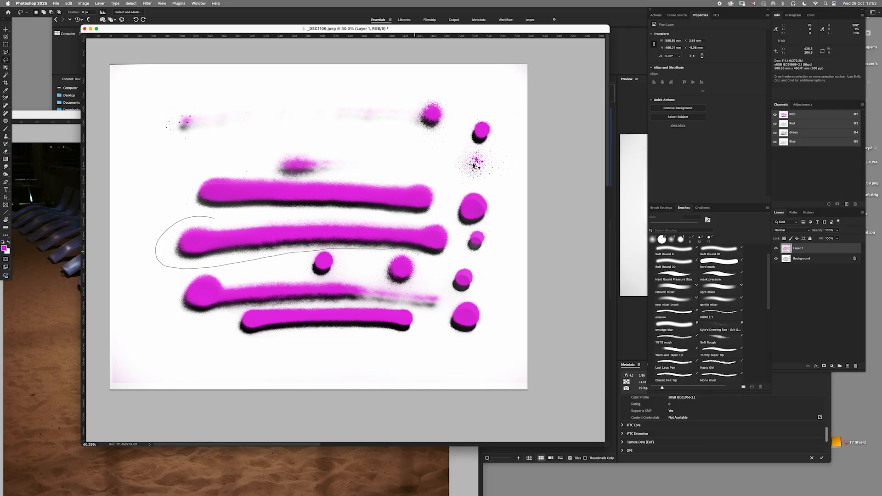
drag(279, 215, 216, 218)
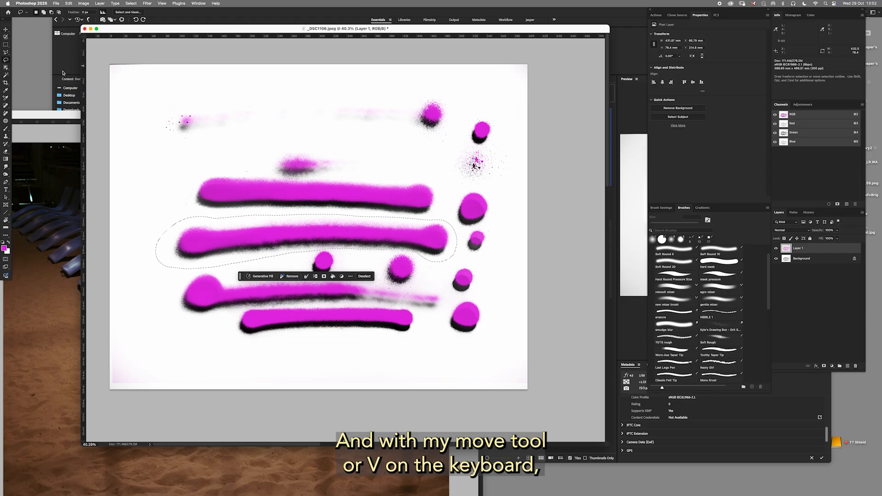
Copy the lassoed pink stroke into the lounger photo and position it across the nearest loungers.
key(v)
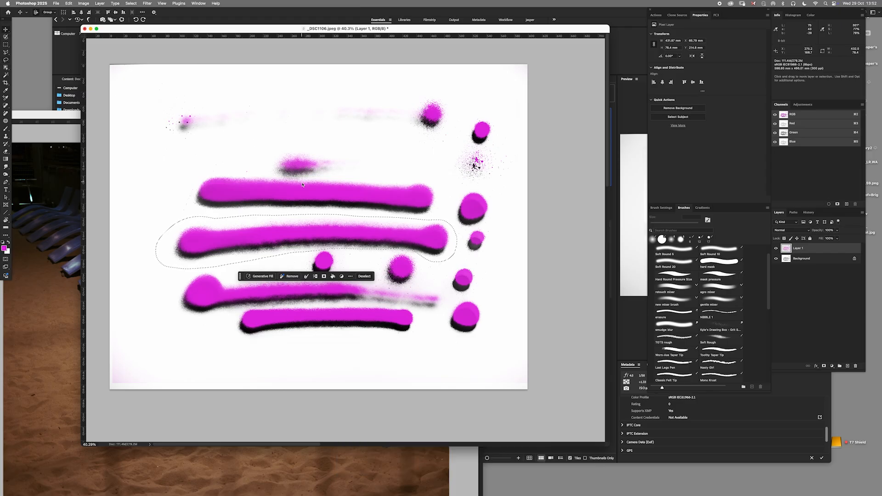
drag(224, 30, 422, 39)
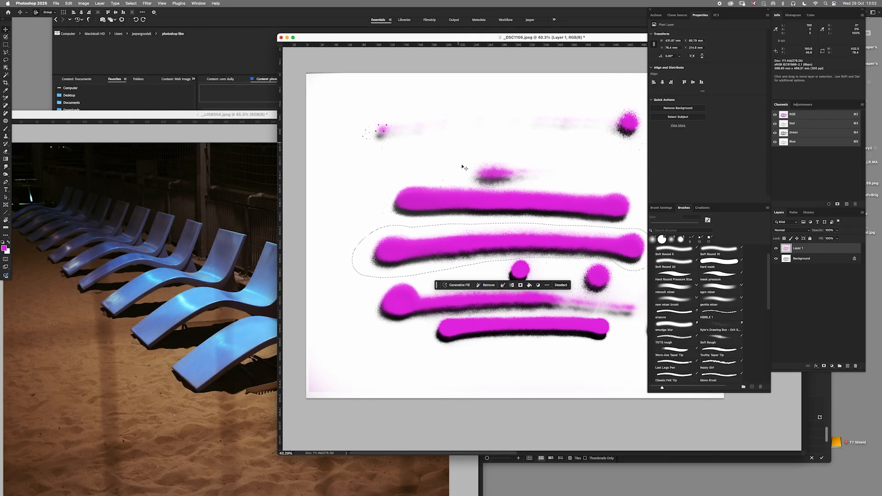
mouse_move(482, 245)
mouse_down()
mouse_move(325, 248)
mouse_move(230, 269)
mouse_up()
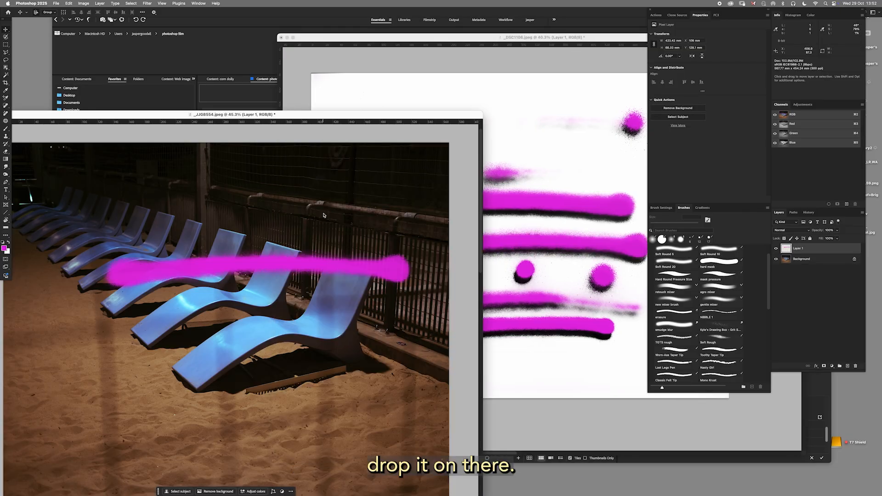
drag(348, 114, 523, 39)
drag(561, 204, 511, 246)
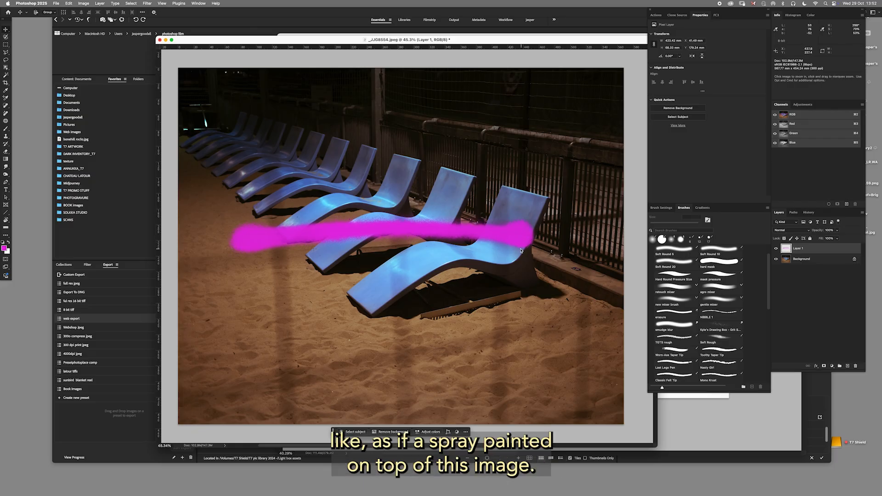
scroll(521, 248, down, 5)
drag(517, 242, 522, 247)
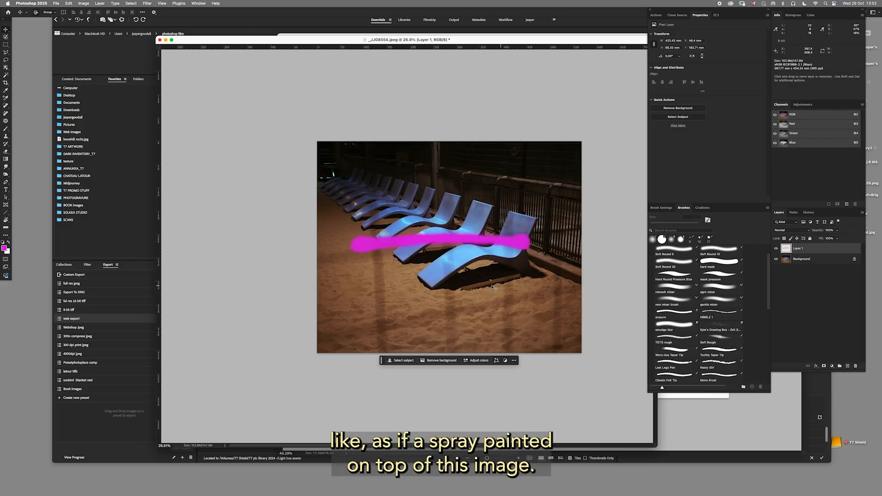
Inspect the stroke's spattered edges on the lounger photo and shift the stroke slightly to the right.
scroll(533, 251, up, 10)
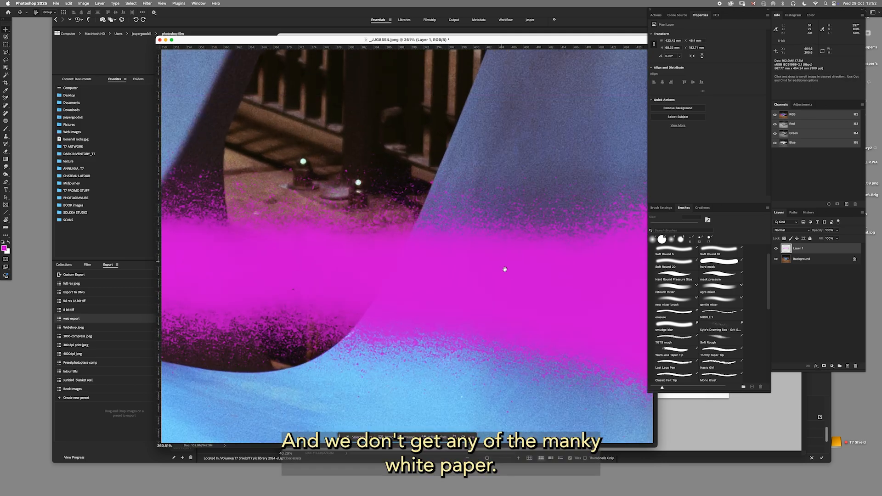
scroll(510, 274, down, 10)
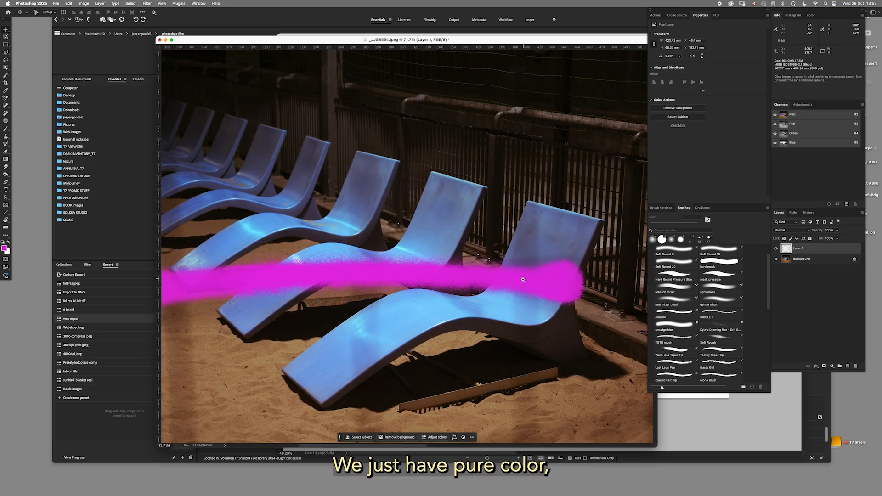
scroll(523, 280, down, 5)
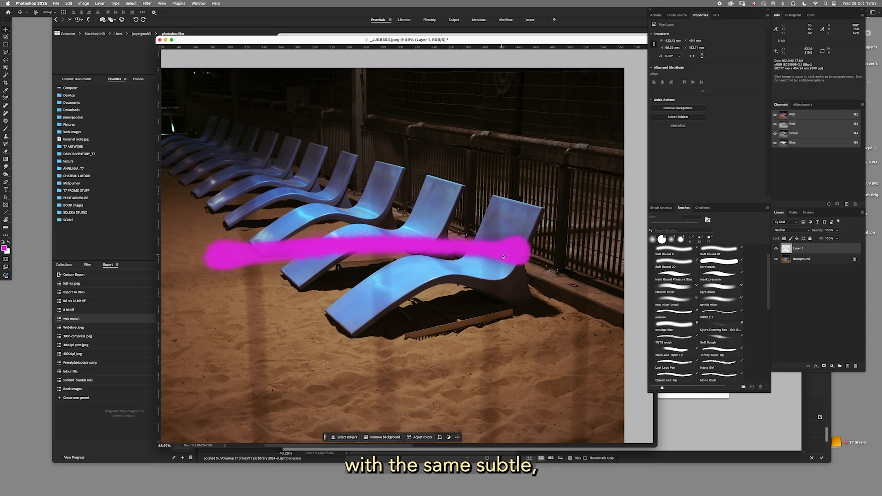
scroll(502, 256, down, 1)
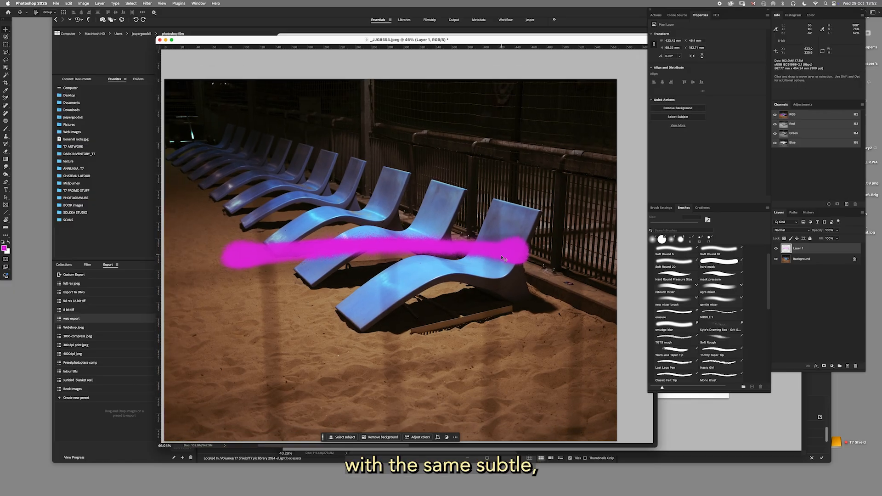
scroll(497, 257, up, 15)
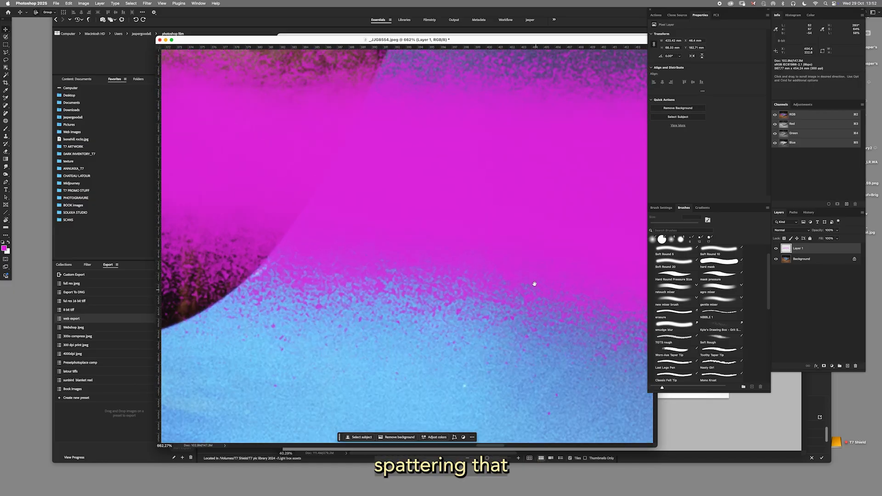
mouse_move(459, 271)
mouse_down()
mouse_move(443, 271)
mouse_move(502, 249)
mouse_move(487, 248)
mouse_move(532, 249)
mouse_up()
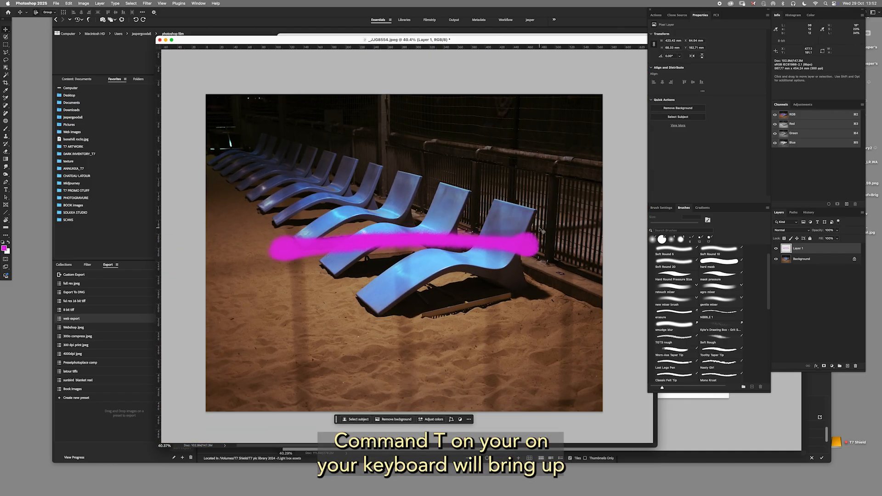
Free-transform the pink stroke, scaling it to about 104% and rotating it about 1°.
key(super)
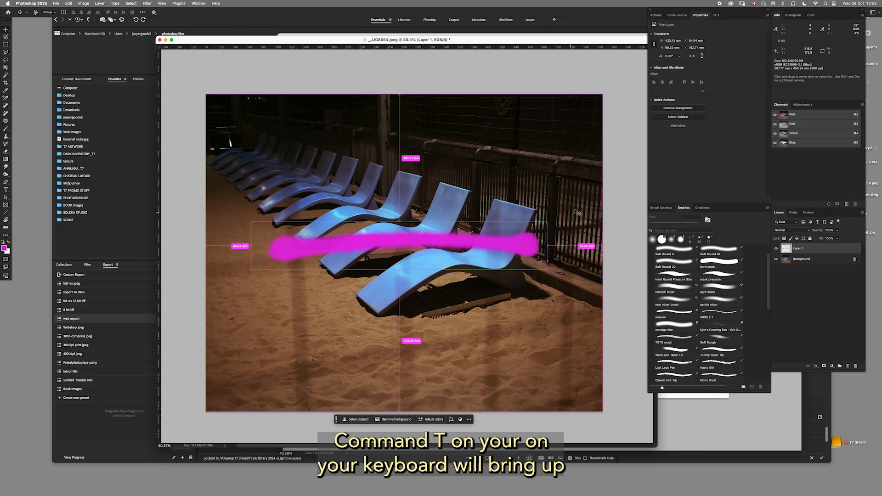
key(super+t)
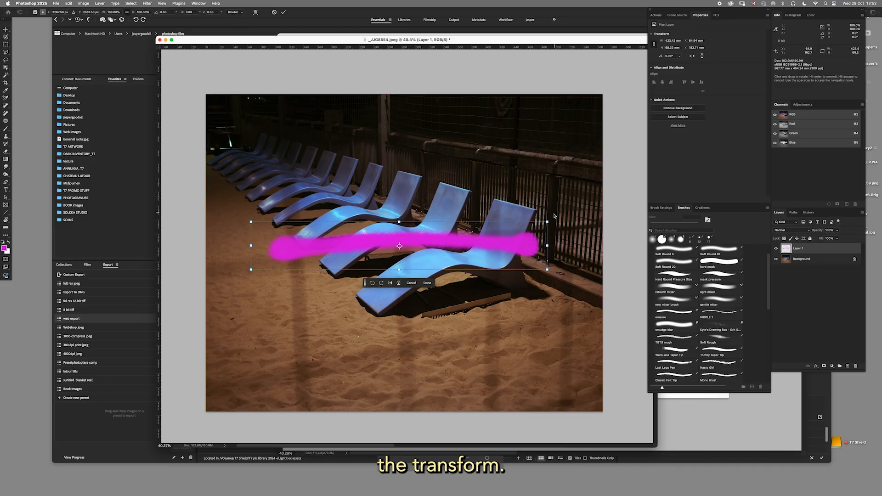
mouse_move(547, 222)
mouse_down()
mouse_move(500, 136)
mouse_move(541, 195)
mouse_move(527, 230)
mouse_move(547, 229)
mouse_move(592, 184)
mouse_move(529, 226)
mouse_move(555, 212)
mouse_move(568, 222)
mouse_move(580, 207)
mouse_move(560, 223)
mouse_up()
drag(499, 247, 487, 245)
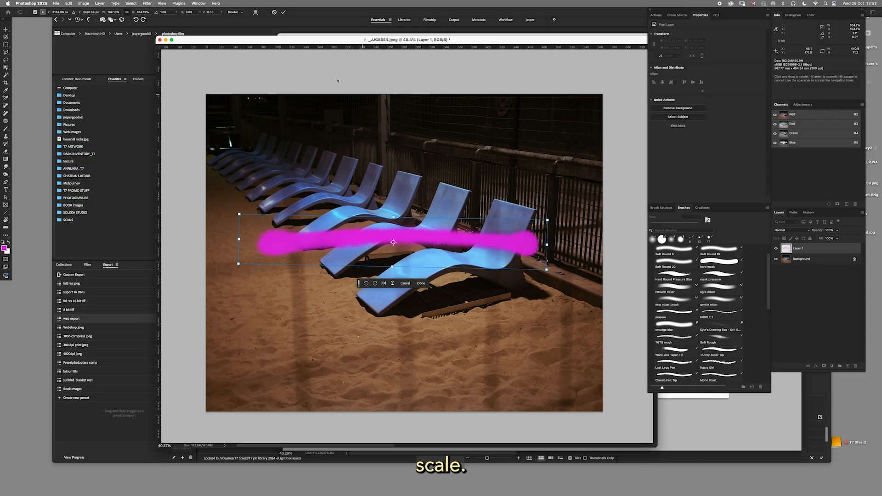
Switch the transform to warp mode and bend the stroke's middle down and adjust its corners to straighten it.
click(256, 13)
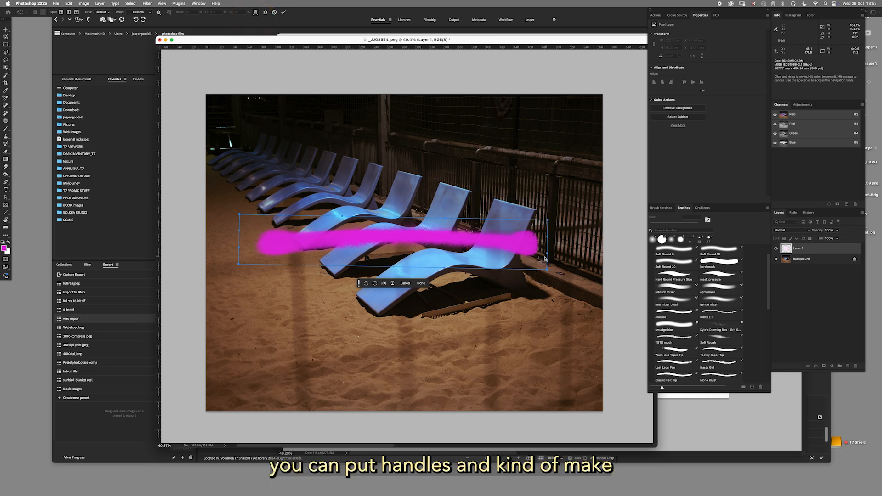
drag(444, 269, 443, 286)
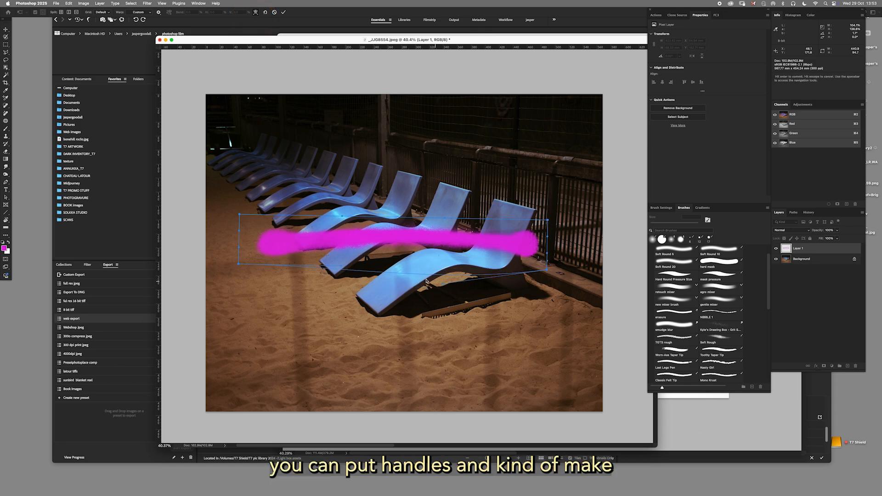
drag(341, 267, 341, 284)
mouse_move(385, 227)
mouse_down()
mouse_move(391, 238)
mouse_move(387, 226)
mouse_move(343, 223)
mouse_up()
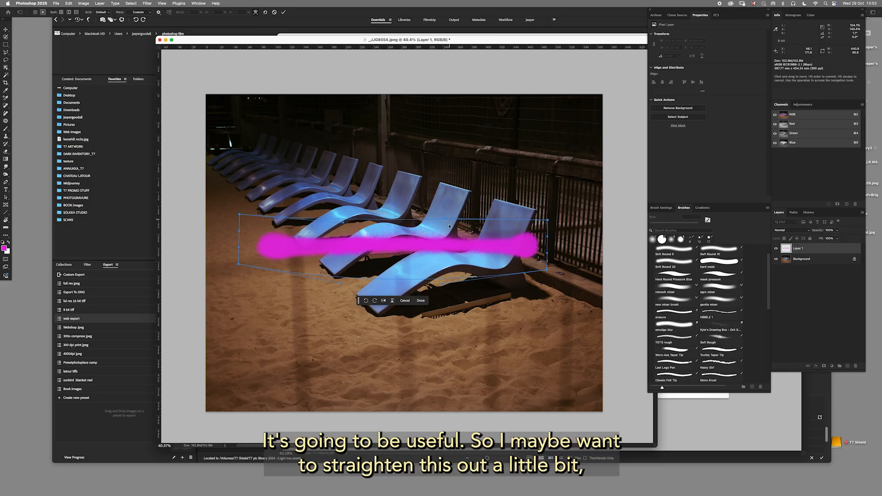
drag(446, 219, 446, 220)
drag(444, 241, 438, 244)
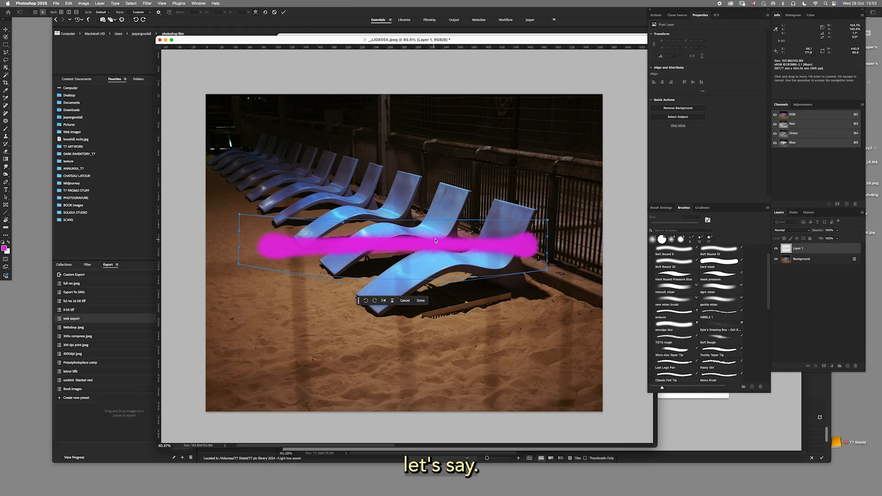
mouse_move(547, 221)
mouse_down()
mouse_move(578, 202)
mouse_move(546, 223)
mouse_up()
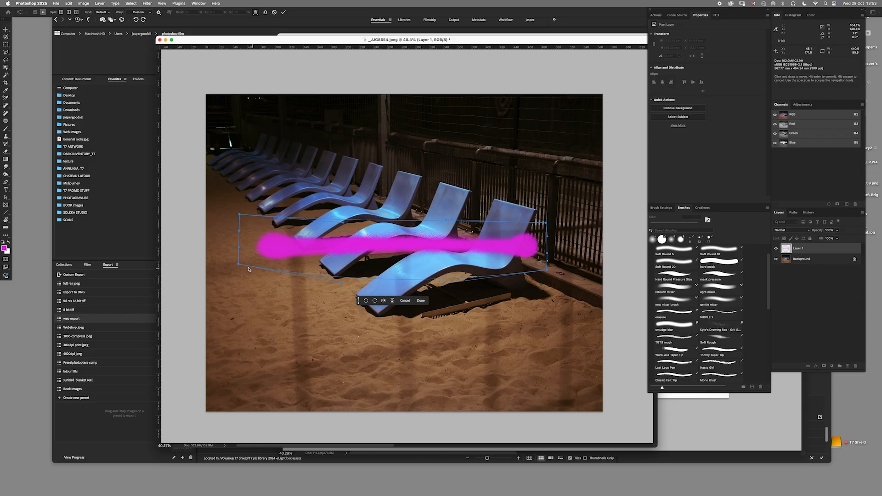
drag(239, 264, 238, 271)
drag(240, 215, 239, 221)
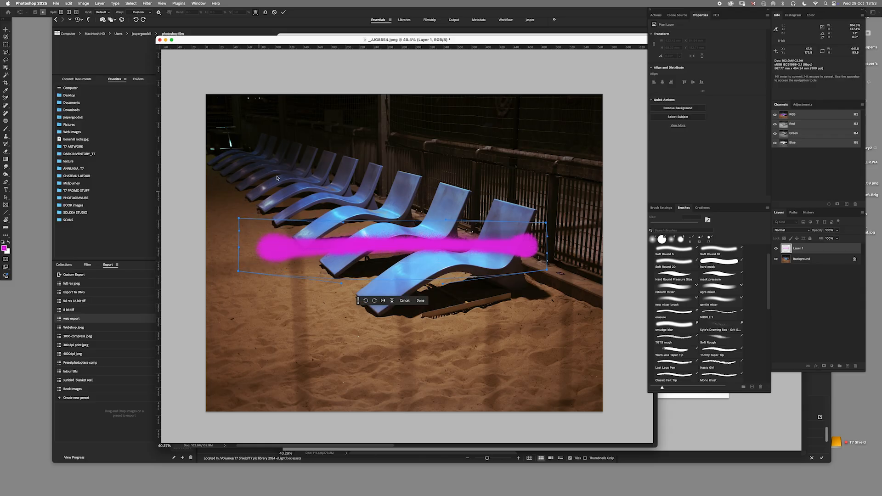
Return to regular free transform, stretch the stroke to about 529 mm wide across the loungers, and apply the transform.
click(257, 12)
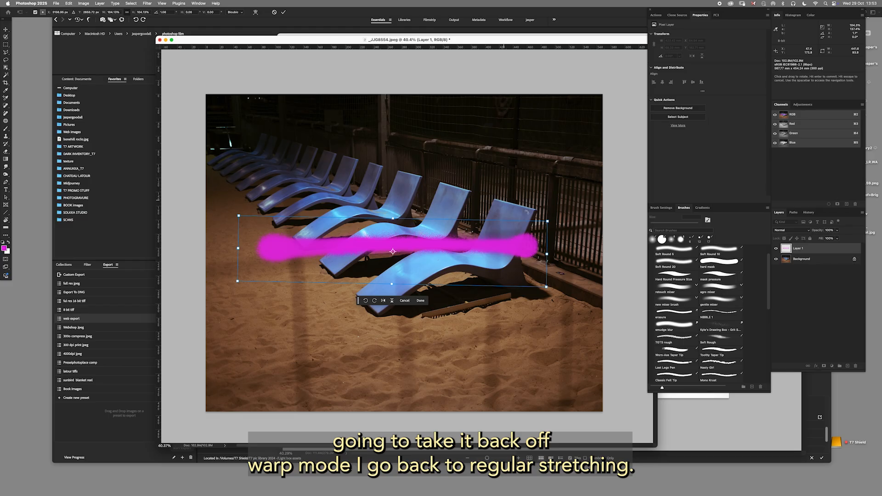
drag(532, 223, 529, 223)
drag(392, 251, 387, 235)
drag(539, 205, 593, 192)
drag(236, 190, 224, 184)
drag(477, 219, 474, 224)
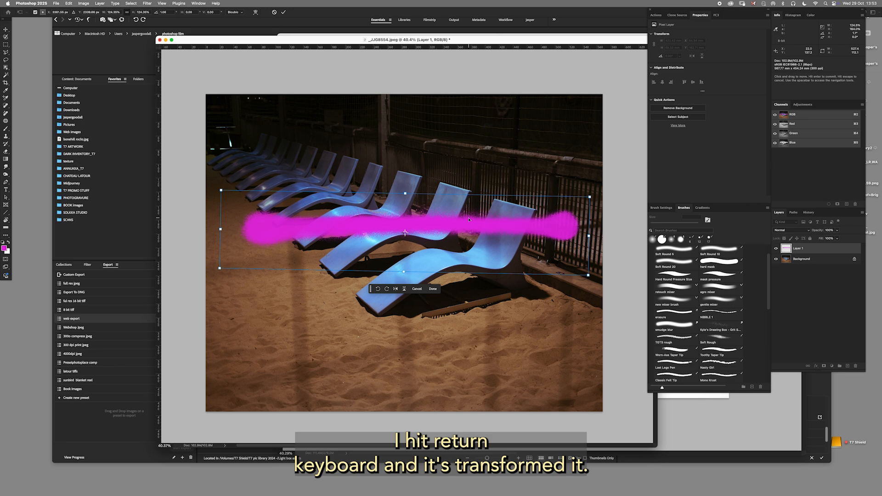
key(Return)
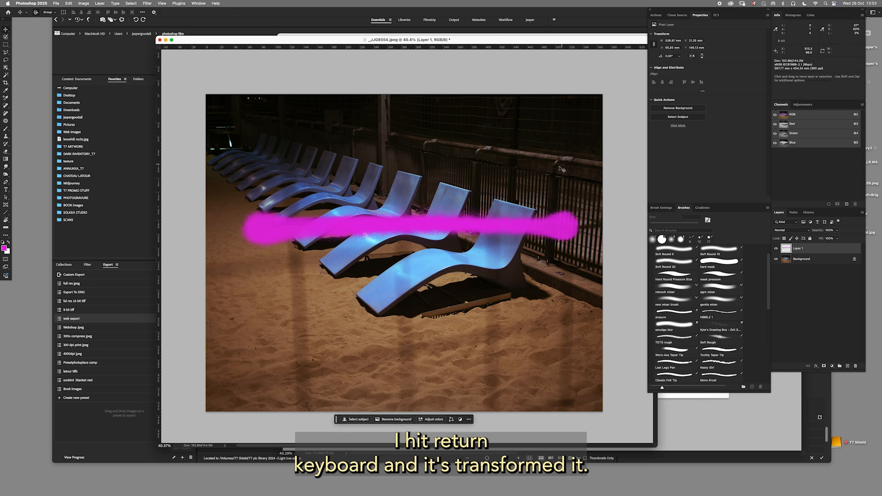
drag(465, 41, 412, 42)
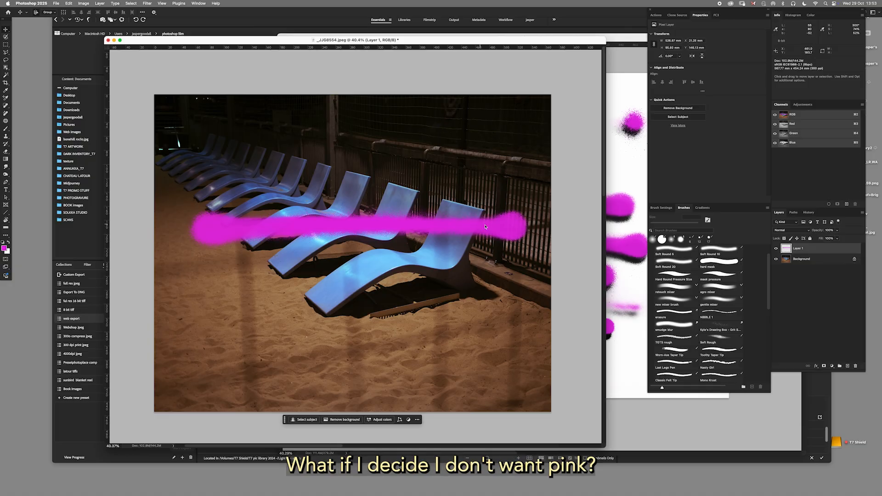
Move the pink stroke slightly down across the loungers, load its layer as a selection, and inspect the selection along the spattered edge.
mouse_move(504, 230)
mouse_down()
mouse_move(512, 234)
mouse_move(504, 243)
mouse_up()
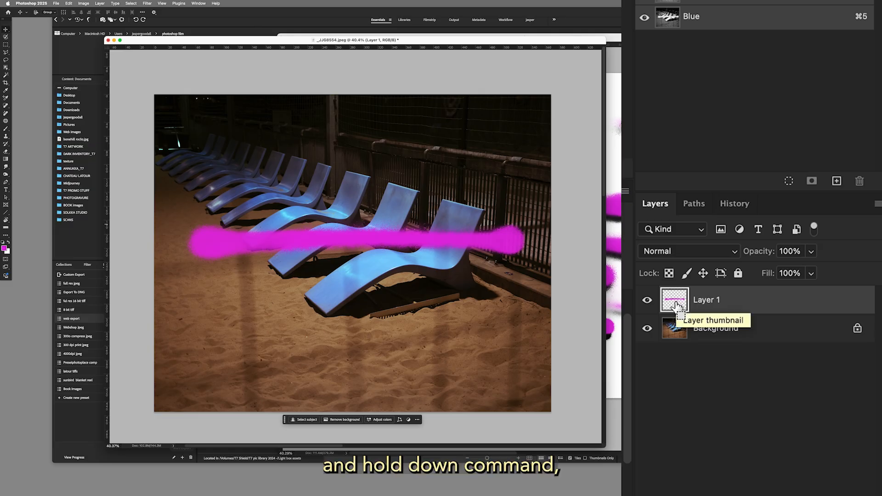
super+click(787, 250)
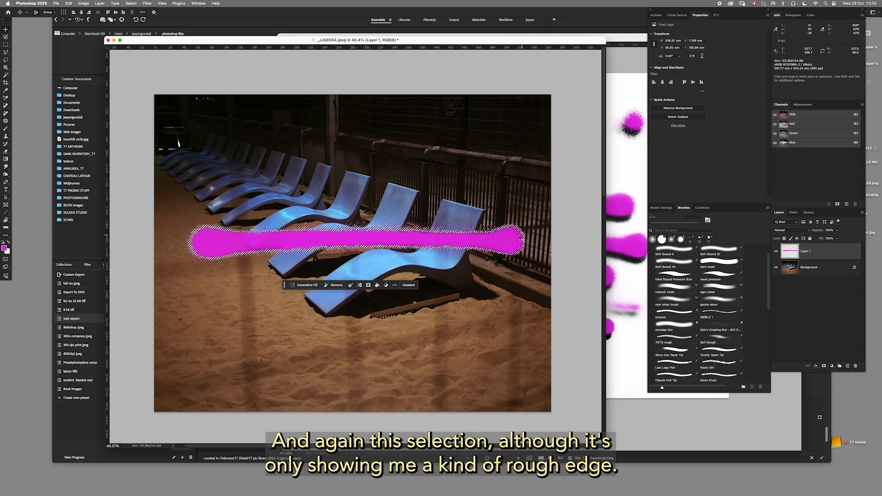
drag(477, 236, 528, 252)
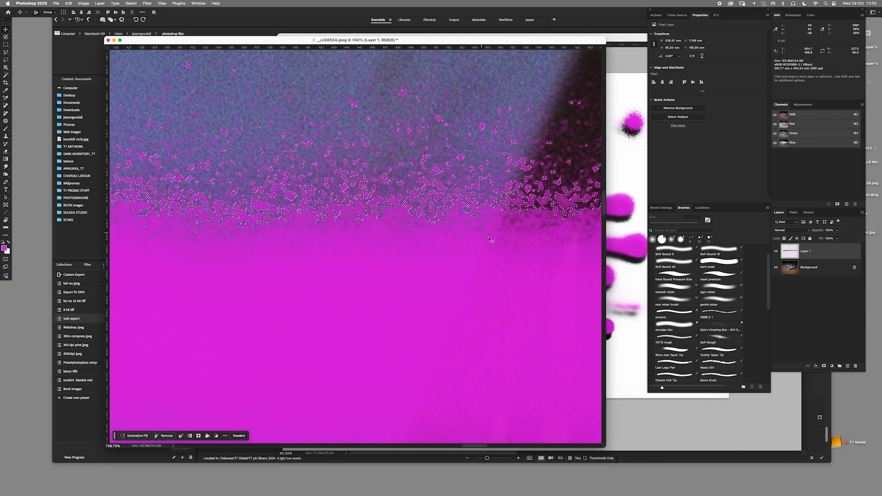
drag(509, 233, 523, 220)
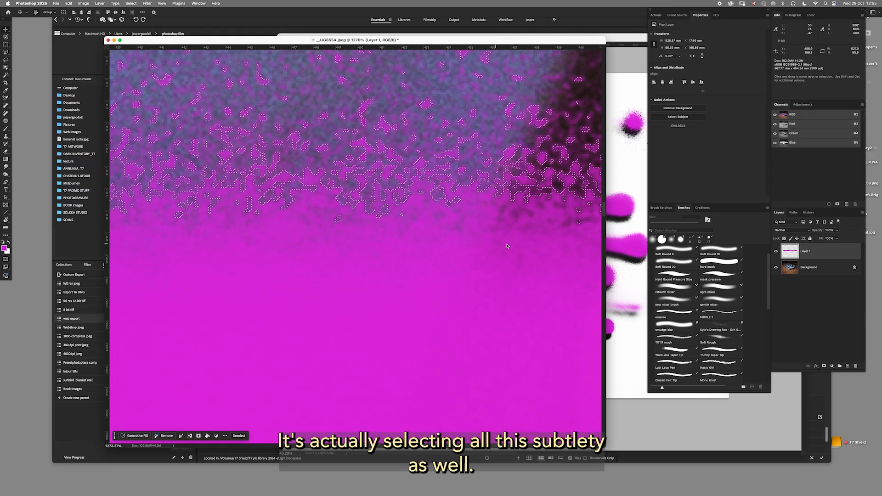
drag(504, 250, 447, 250)
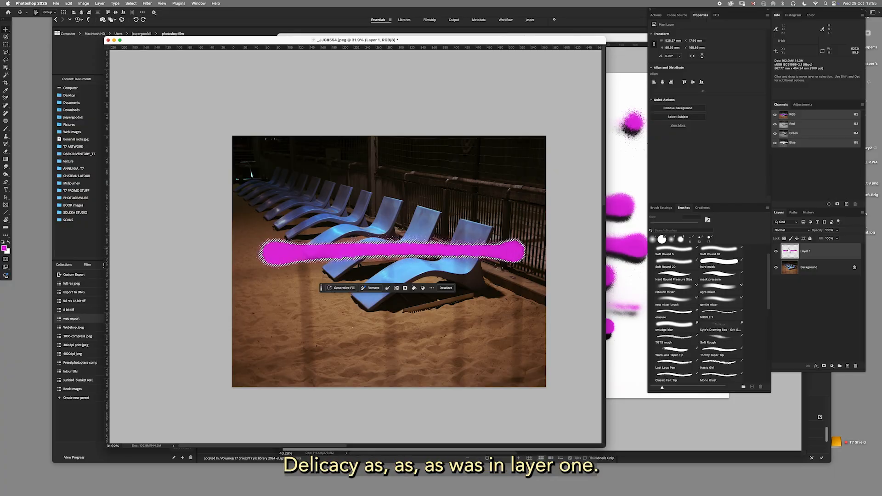
Add a new layer with the pink stroke's layer hidden, and set the foreground color to bright yellow (e7ca29).
click(847, 366)
click(777, 268)
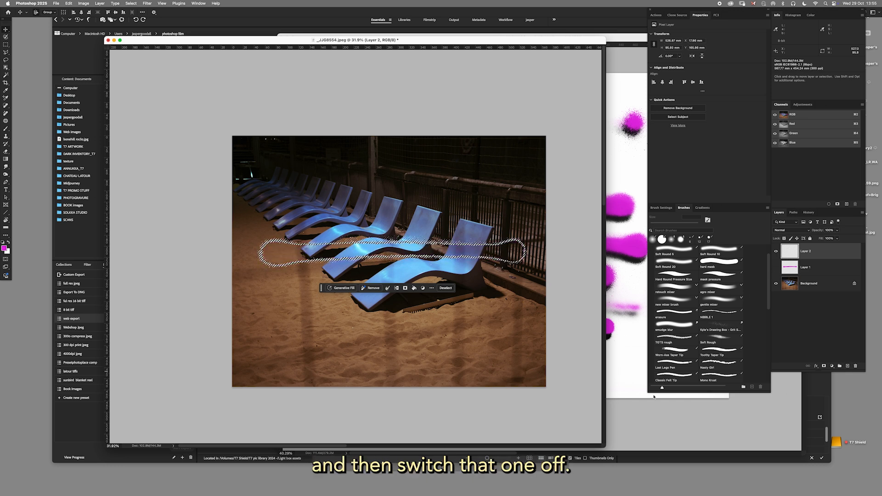
click(4, 248)
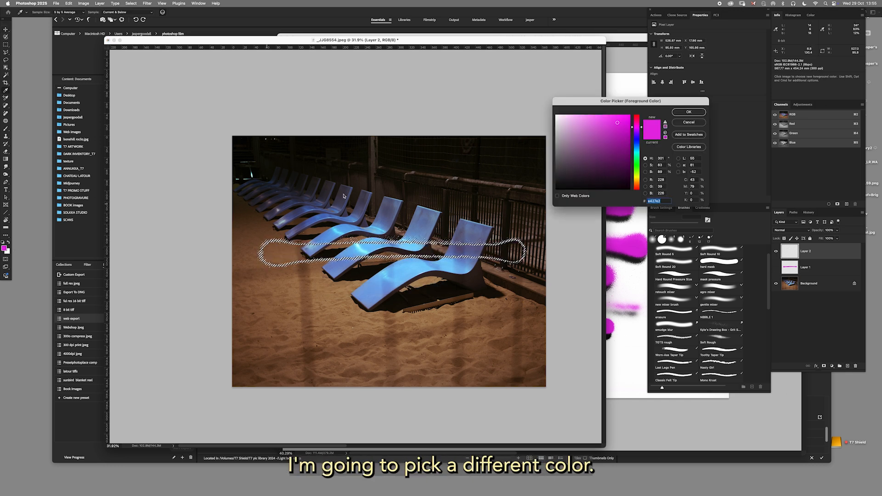
click(637, 179)
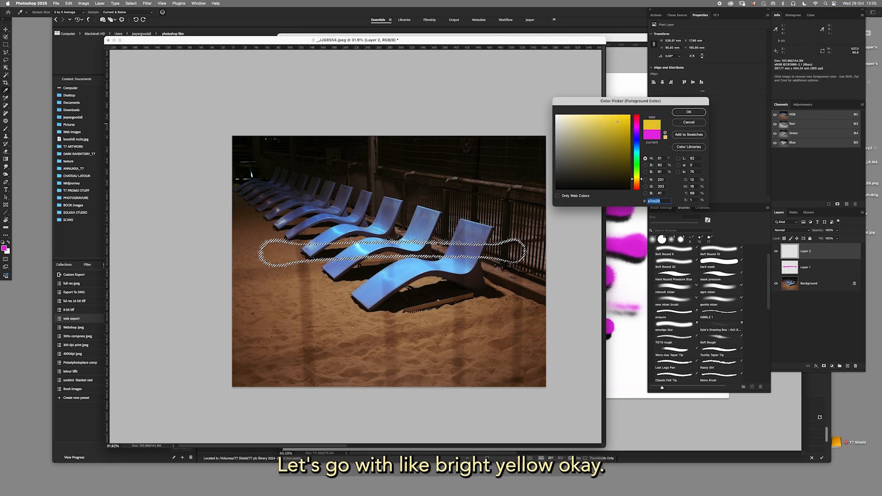
click(689, 112)
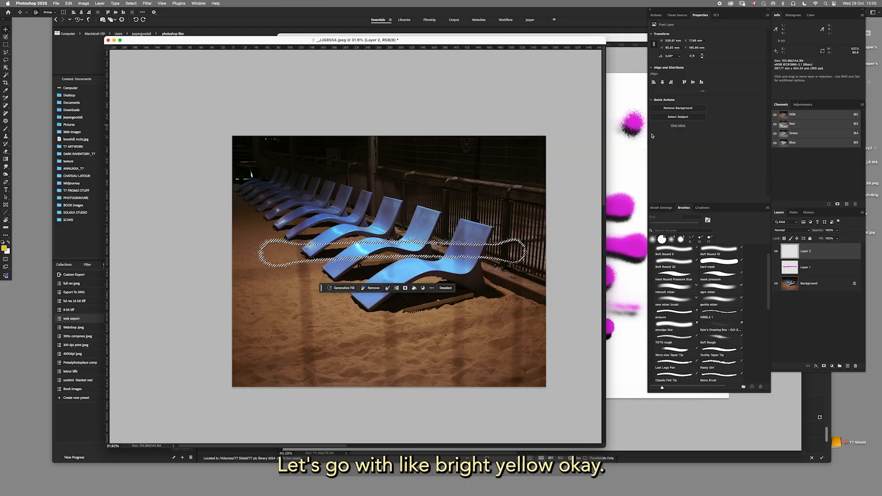
Fill the stroke selection with the yellow foreground color, deselect, and move the yellow stroke slightly up.
click(415, 289)
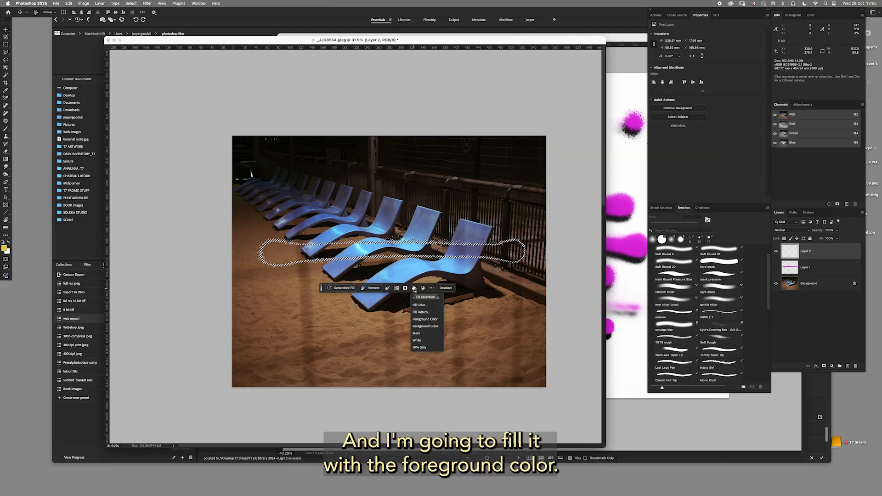
click(421, 325)
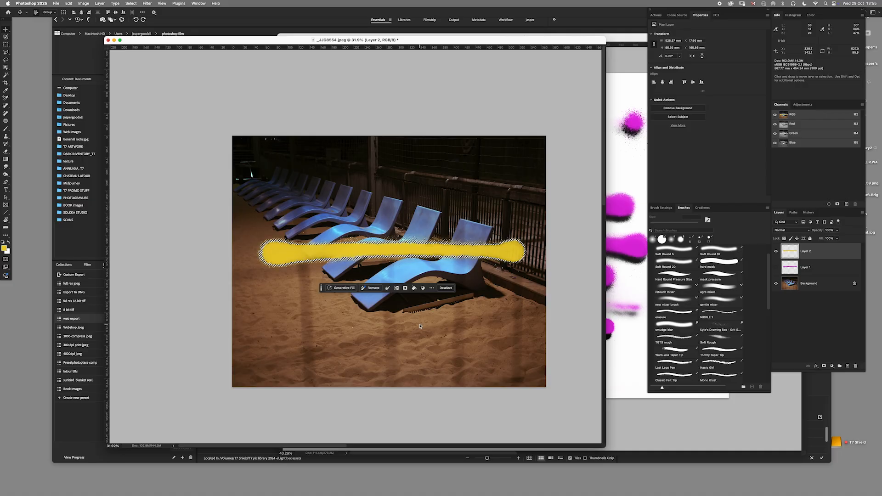
key(super+d)
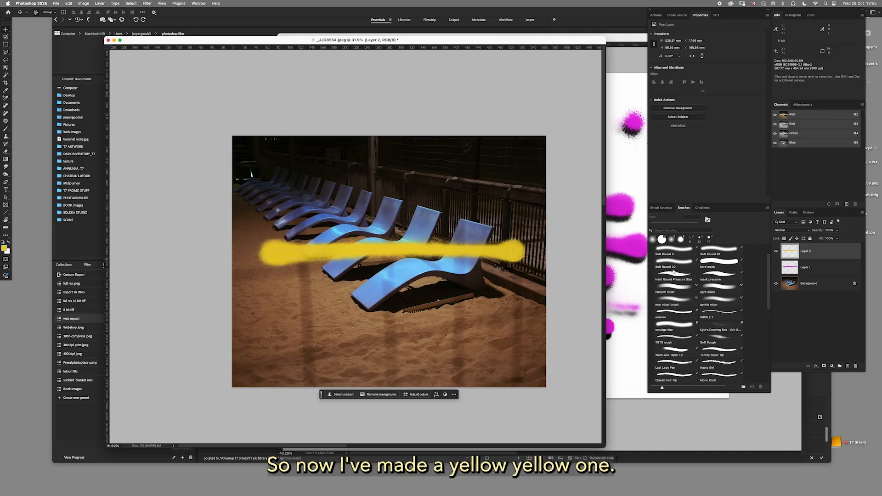
mouse_move(533, 248)
mouse_down()
mouse_move(514, 226)
mouse_move(528, 242)
mouse_move(508, 244)
mouse_up()
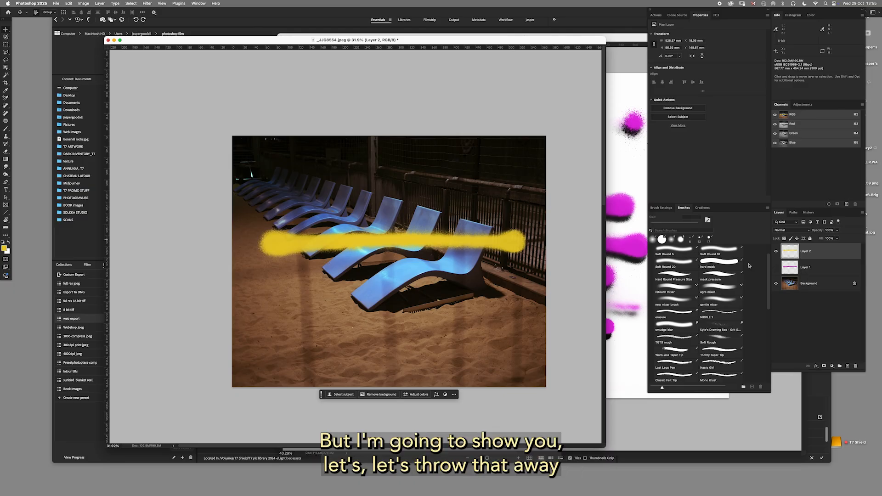
Delete the yellow stroke's layer and show the pink stroke's layer again, keeping the Move tool active.
mouse_move(809, 252)
mouse_down()
mouse_move(828, 345)
mouse_move(855, 366)
mouse_up()
click(776, 251)
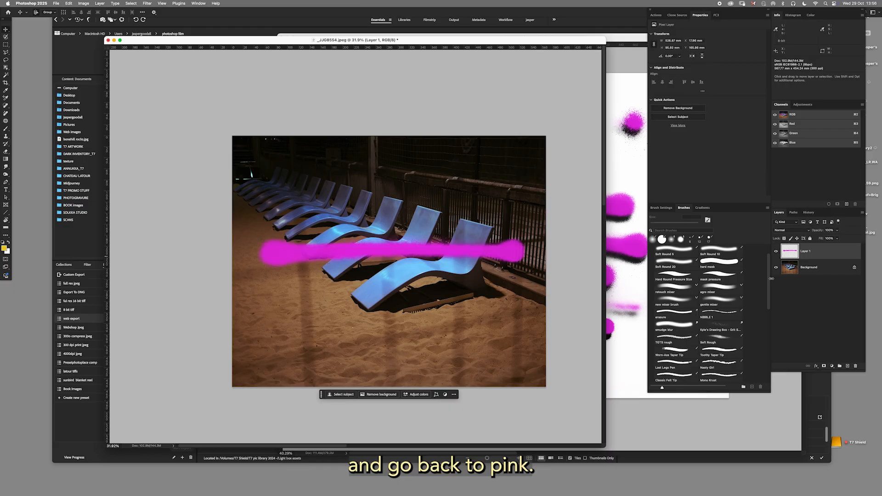
click(733, 315)
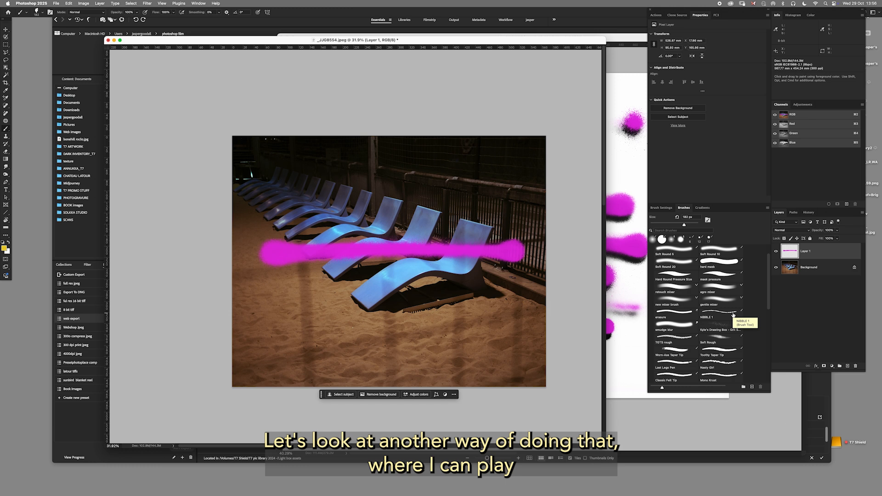
key(v)
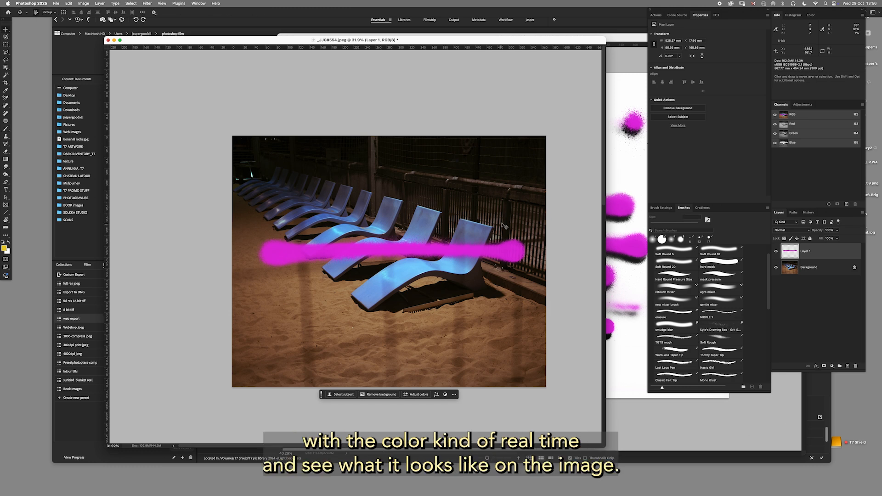
super+click(792, 251)
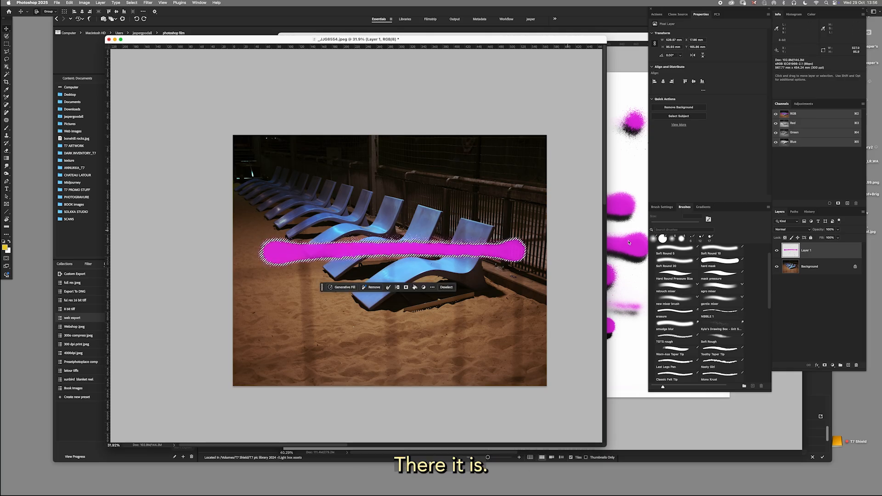
click(834, 366)
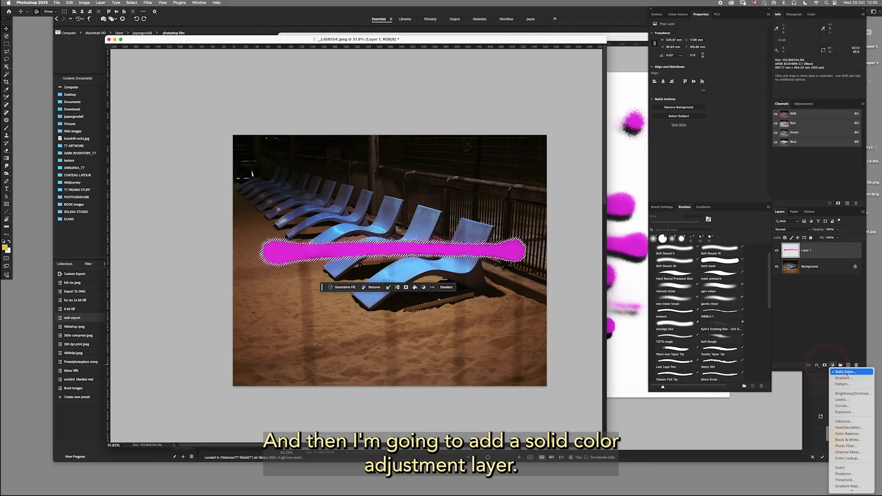
click(835, 341)
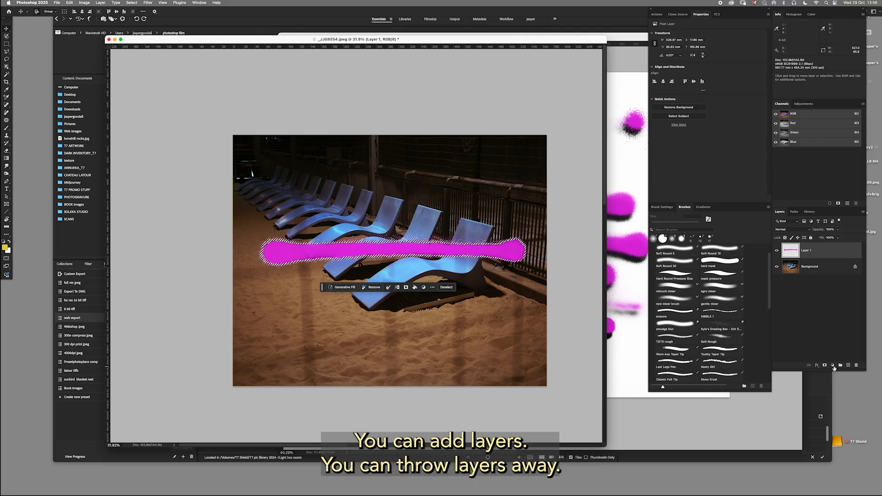
click(833, 366)
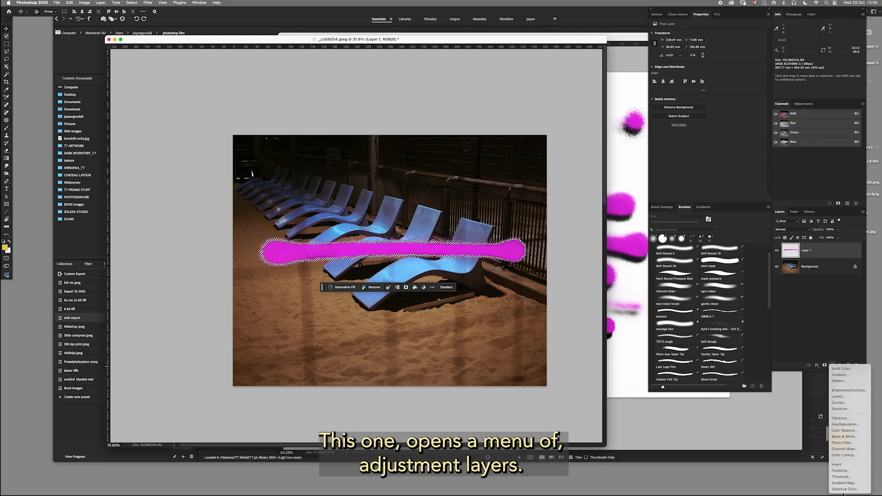
click(843, 369)
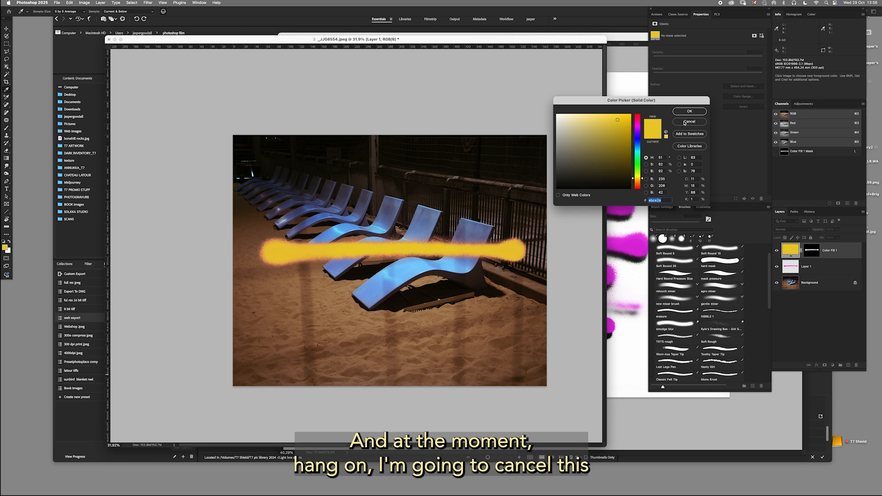
click(690, 122)
Load the pink stroke's layer as a selection, hide that layer, and add a Solid Color fill layer masked to the selection.
super+click(792, 252)
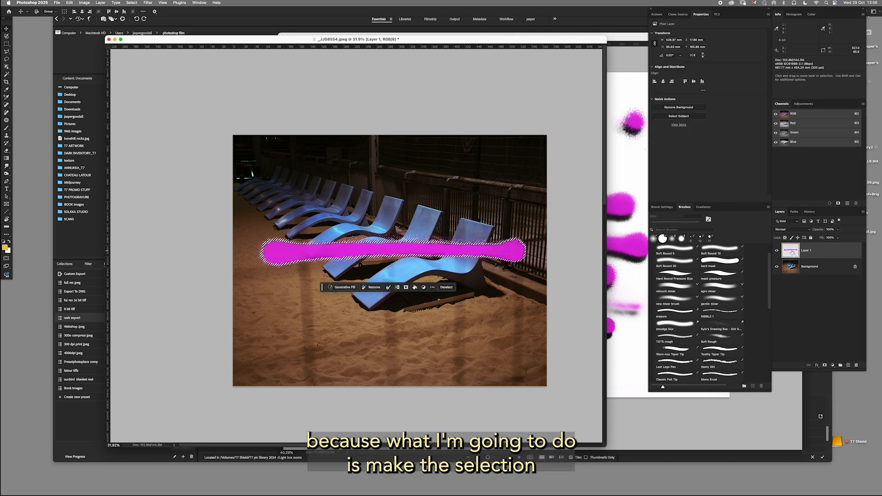
click(777, 251)
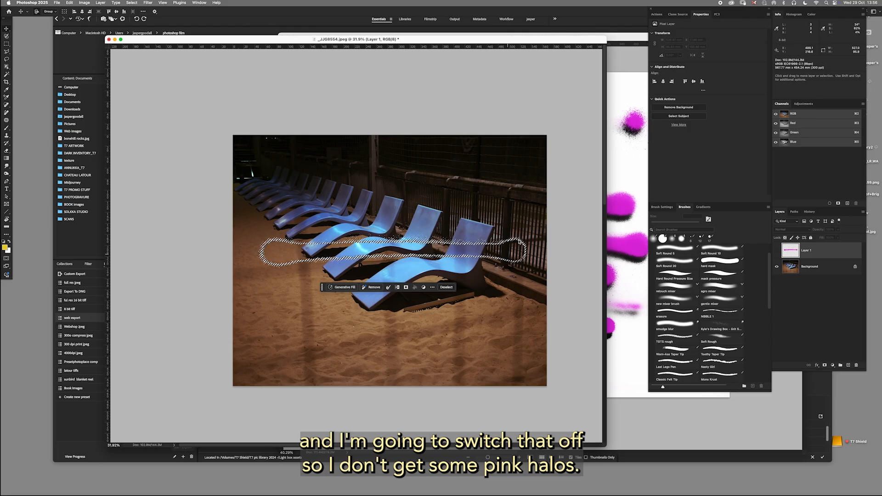
click(834, 365)
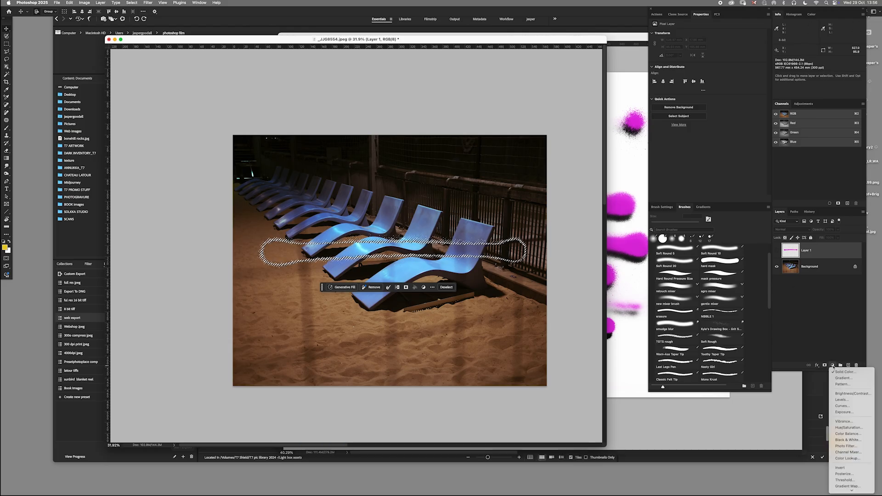
click(841, 372)
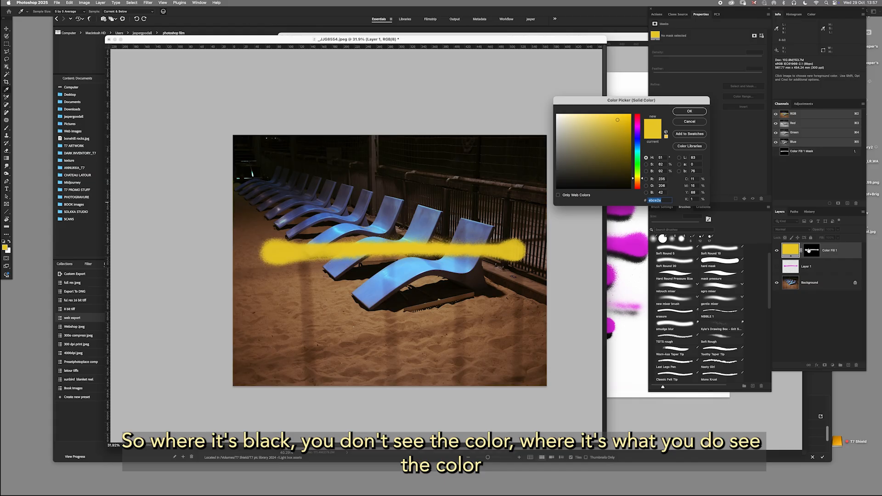
Try different hues and brightness for the fill layer's color over the photo, settling on light pink (ff64e7).
mouse_move(645, 179)
mouse_down()
mouse_move(643, 141)
mouse_move(642, 178)
mouse_up()
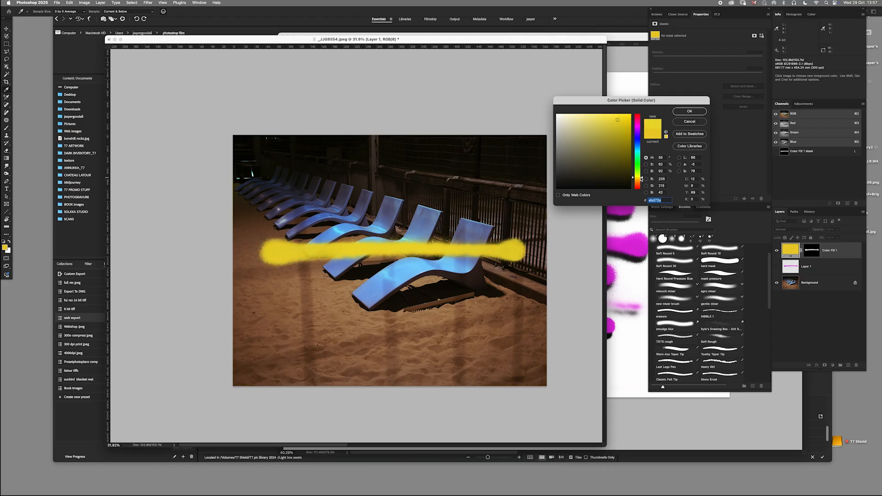
mouse_move(618, 120)
mouse_down()
mouse_move(574, 172)
mouse_move(617, 116)
mouse_up()
drag(643, 178, 643, 148)
mouse_move(618, 117)
mouse_down()
mouse_move(618, 126)
mouse_move(643, 133)
mouse_move(610, 117)
mouse_up()
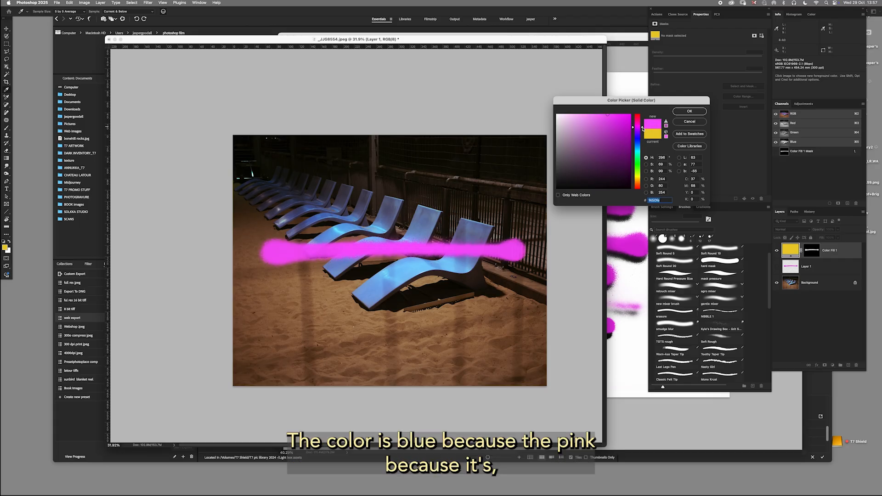
drag(643, 125, 600, 114)
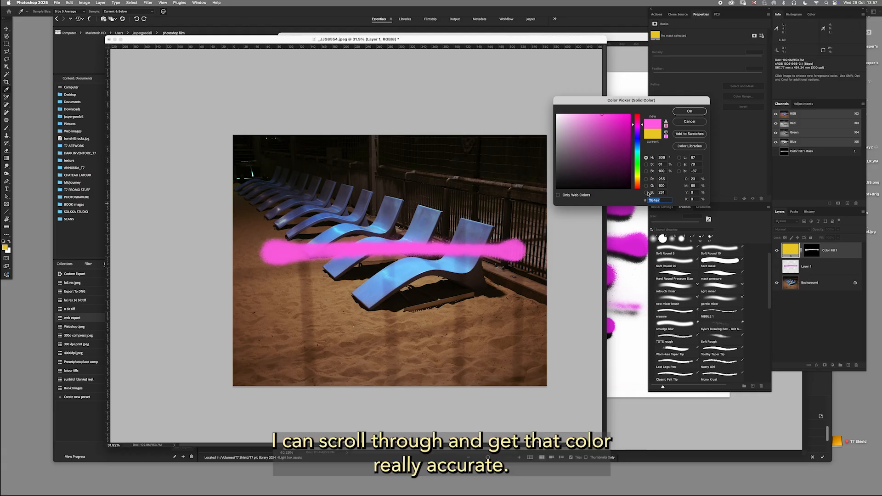
click(689, 112)
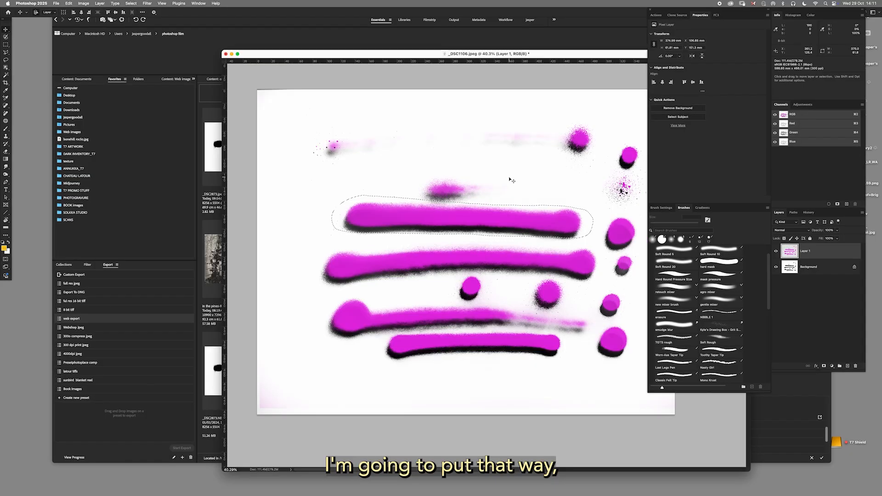
Close the ink stroke scan _DSC1106.jpeg and open the tower block photo _JJG8492.jpeg from Bridge.
key(super+w)
click(457, 173)
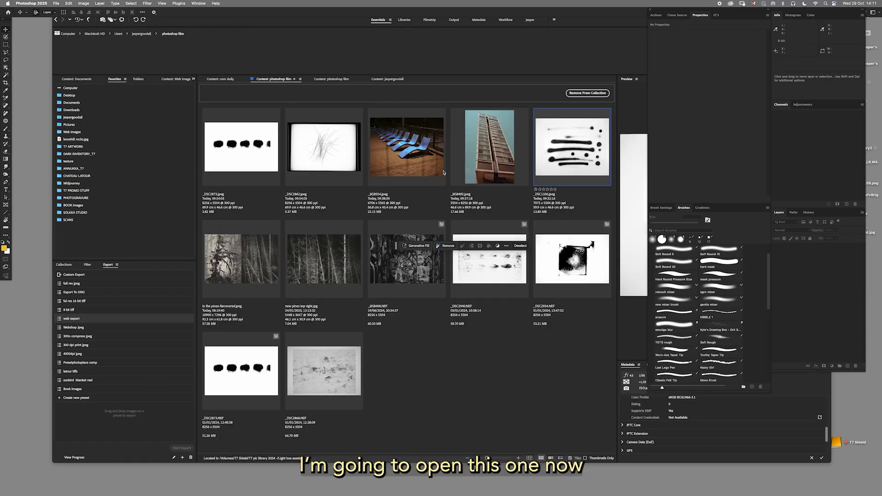
click(487, 197)
double_click(490, 161)
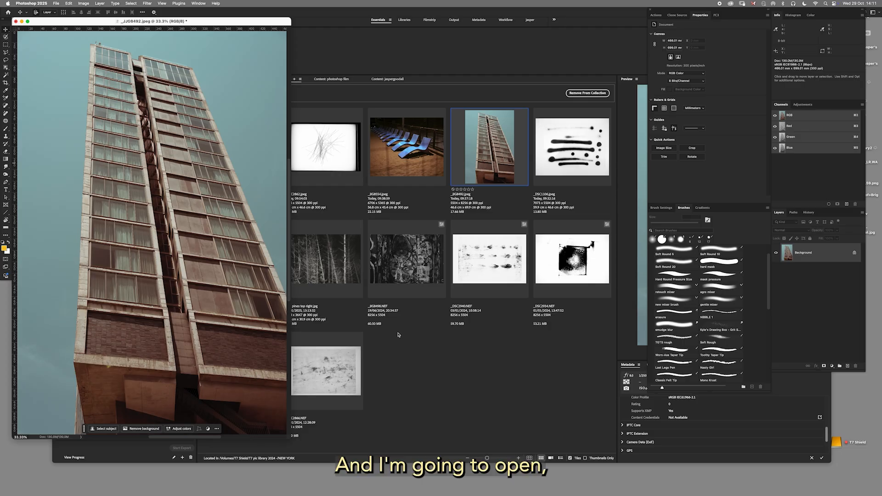
Open the ink blot scan _DSC2873.jpeg from Bridge and detach it into its own window beside the tower photo.
click(513, 210)
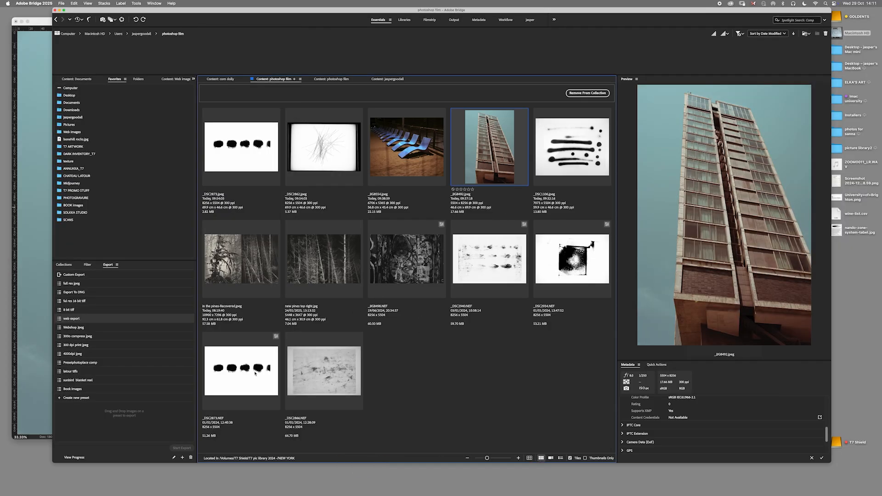
drag(288, 12, 550, 15)
double_click(519, 158)
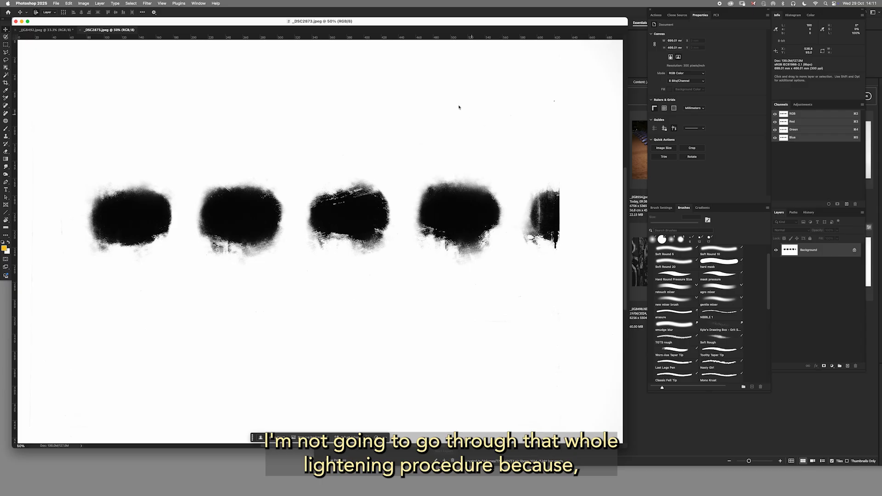
drag(111, 31, 271, 48)
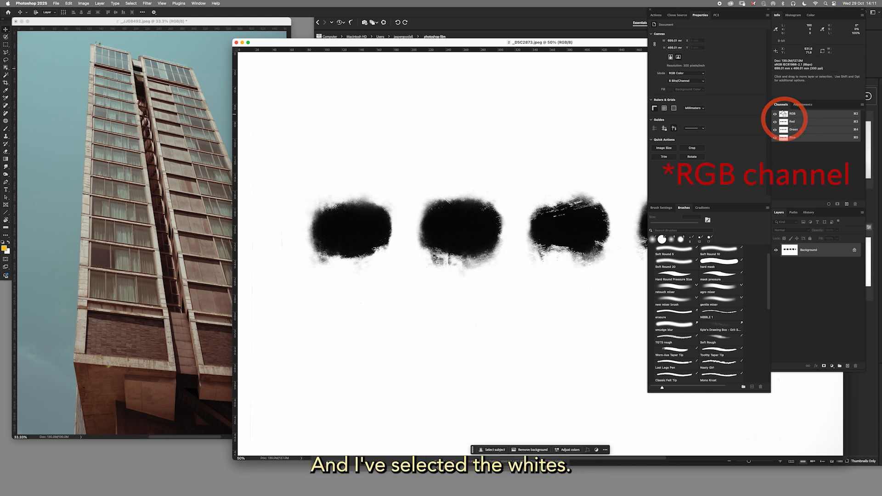
Load the blot scan's RGB channel as a selection and invert it to select the dark ink.
super+click(783, 113)
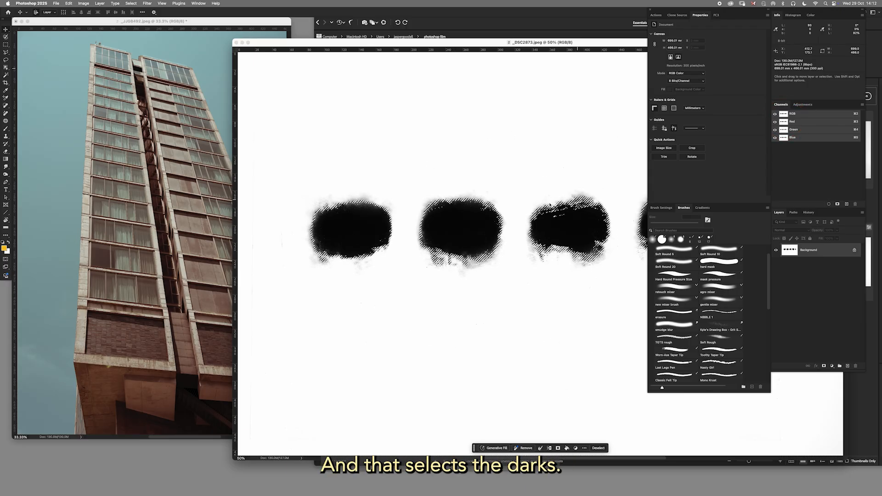
Fill the dark-ink selection with black on a new layer using the default colors, and deselect.
click(848, 365)
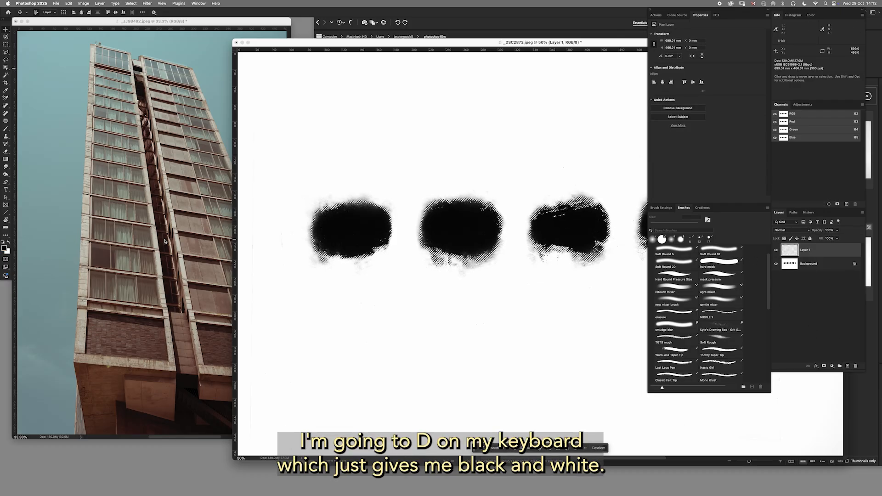
key(d)
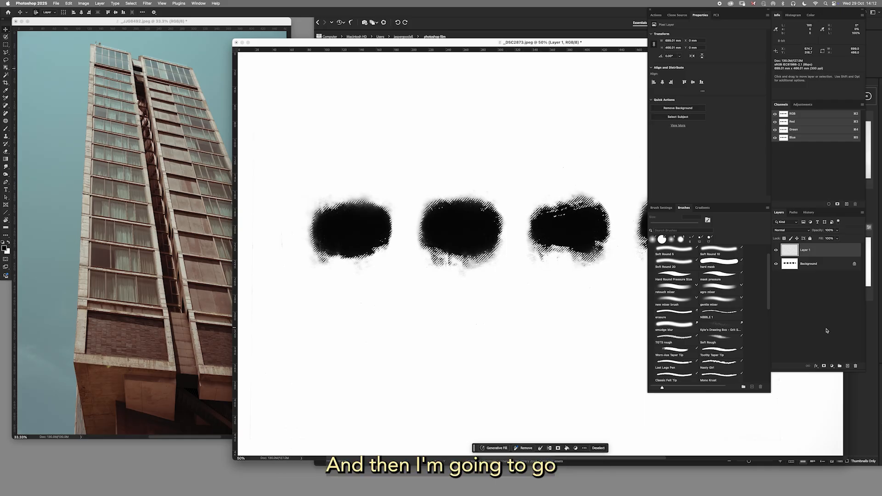
click(575, 448)
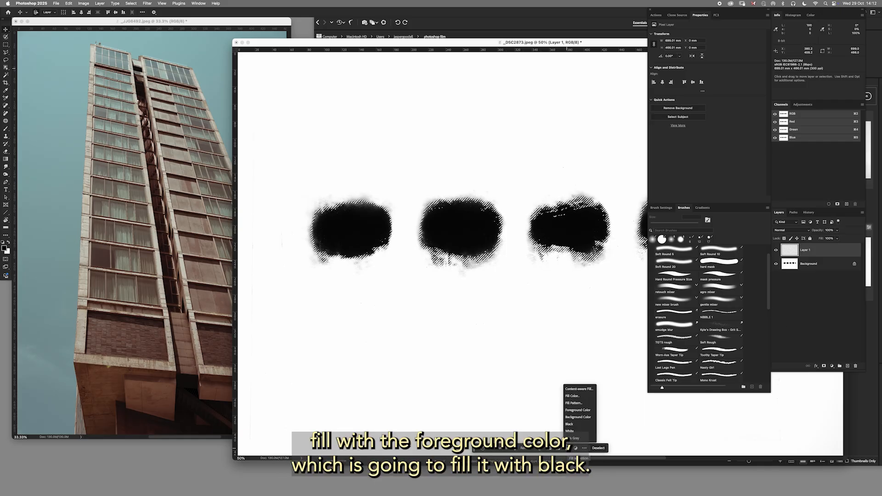
click(573, 418)
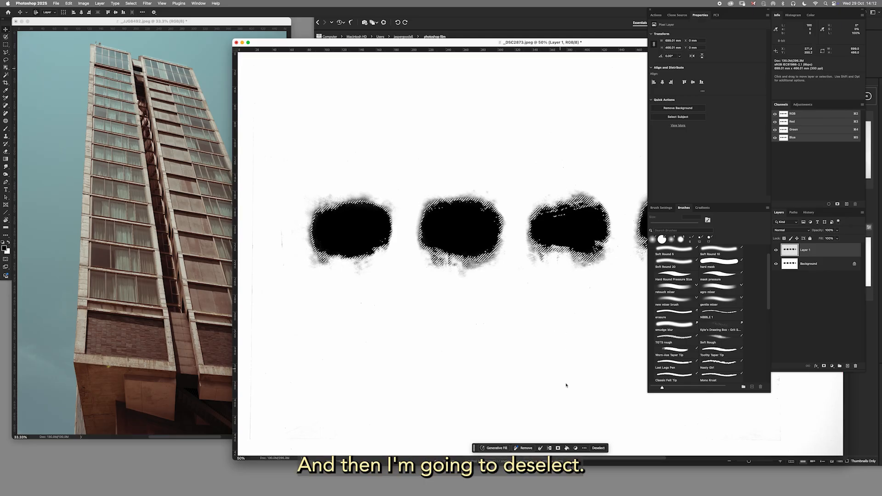
key(super+d)
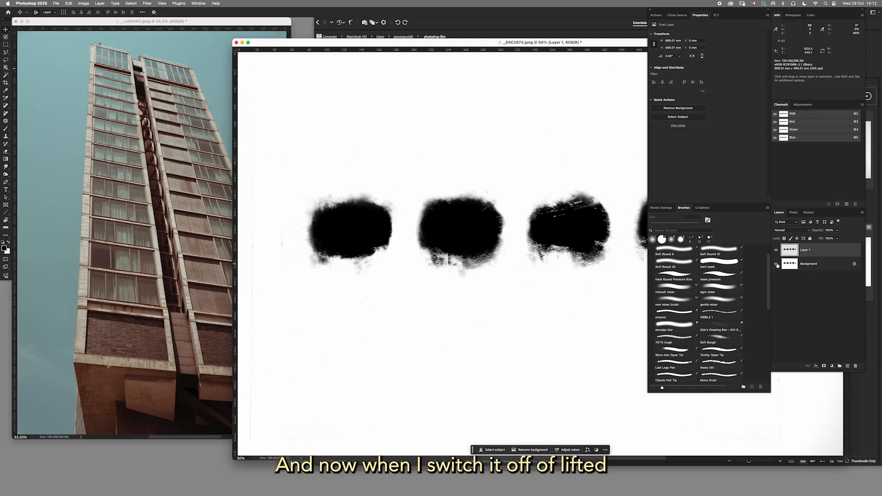
Hide the Background paper layer and inspect the extracted ink blots' edges against the transparency.
click(776, 265)
scroll(611, 299, up, 5)
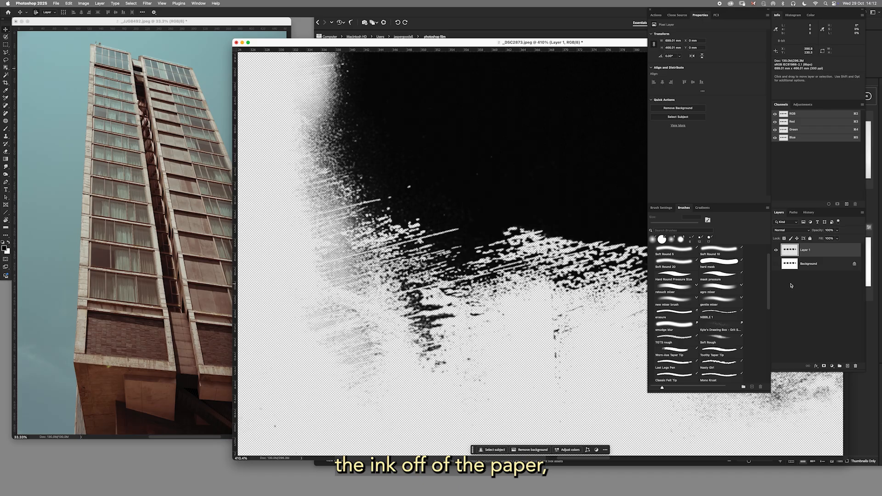
scroll(506, 314, down, 10)
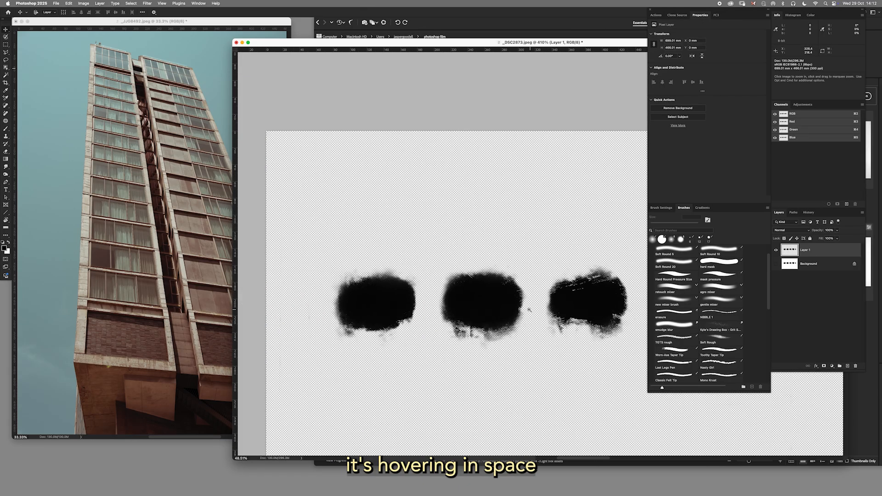
drag(506, 313, 529, 299)
Copy the extracted ink blots into the tower photo and position them across the building with the first blot partly off the canvas's left edge.
drag(791, 252, 193, 258)
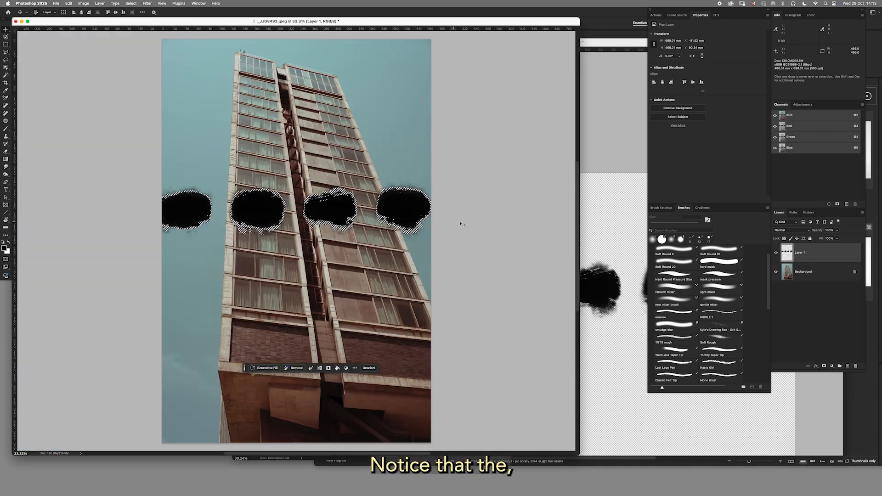
key(super+d)
drag(337, 215, 312, 212)
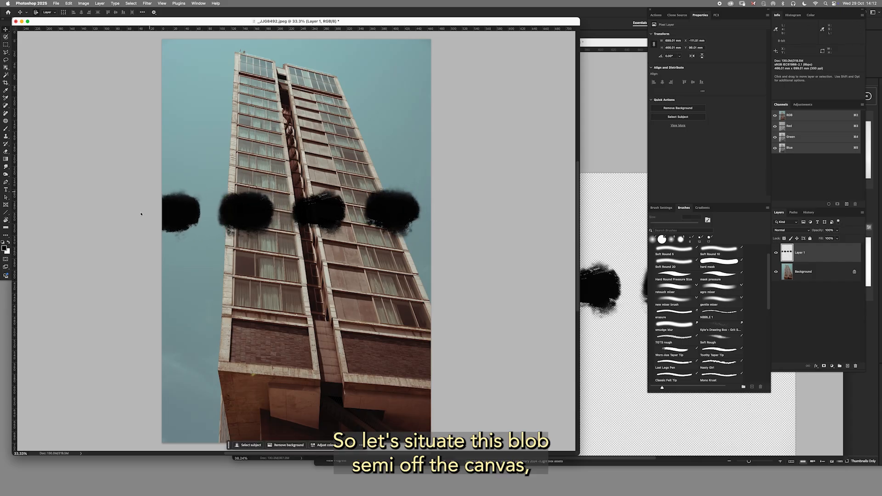
drag(397, 219, 401, 219)
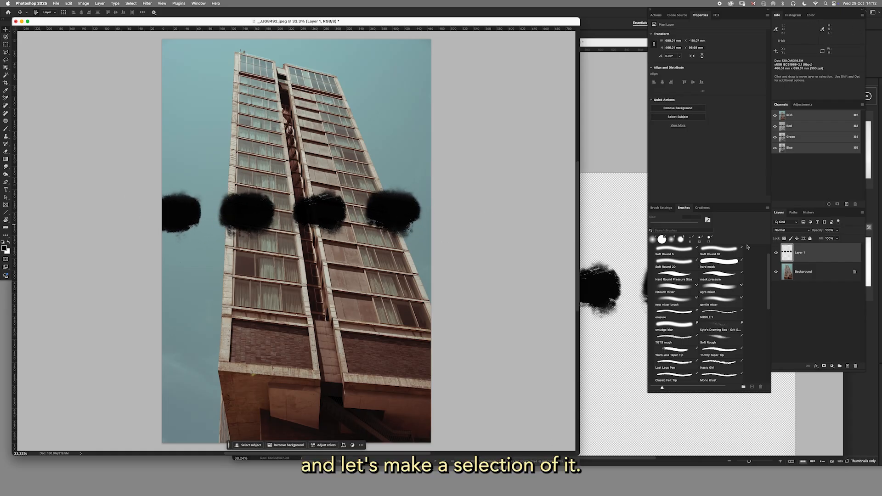
Load the blot layer as a selection, add a new layer above it, and set the foreground color to golden yellow (daa609).
super+click(787, 254)
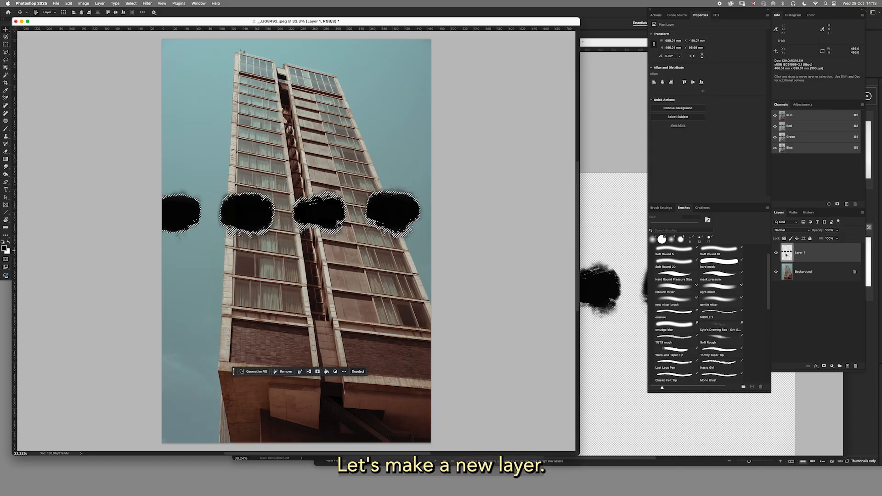
click(848, 366)
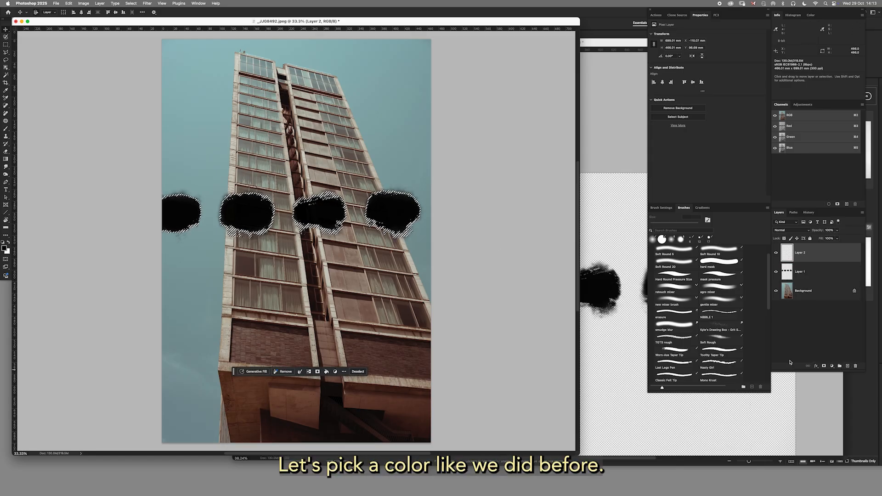
click(5, 249)
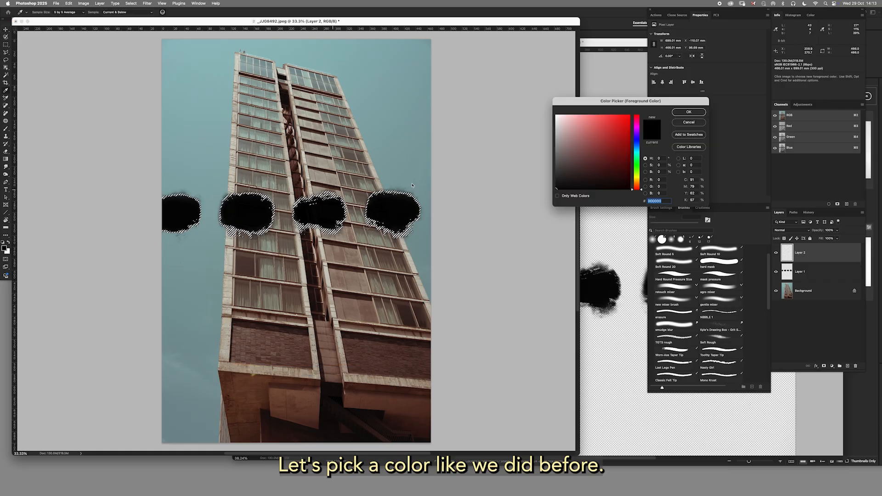
click(637, 180)
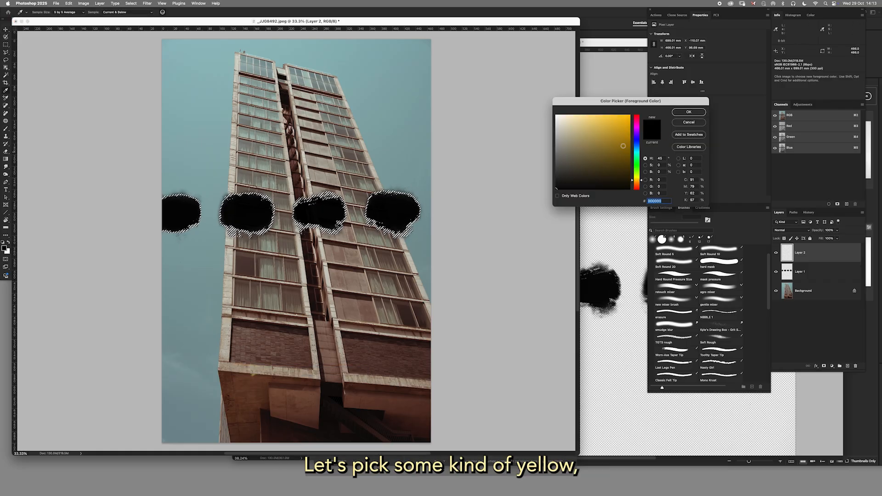
click(623, 131)
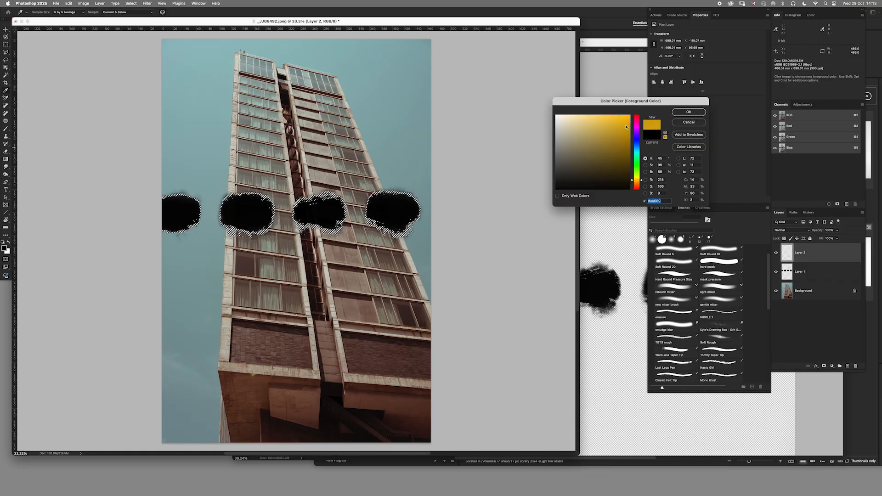
click(689, 111)
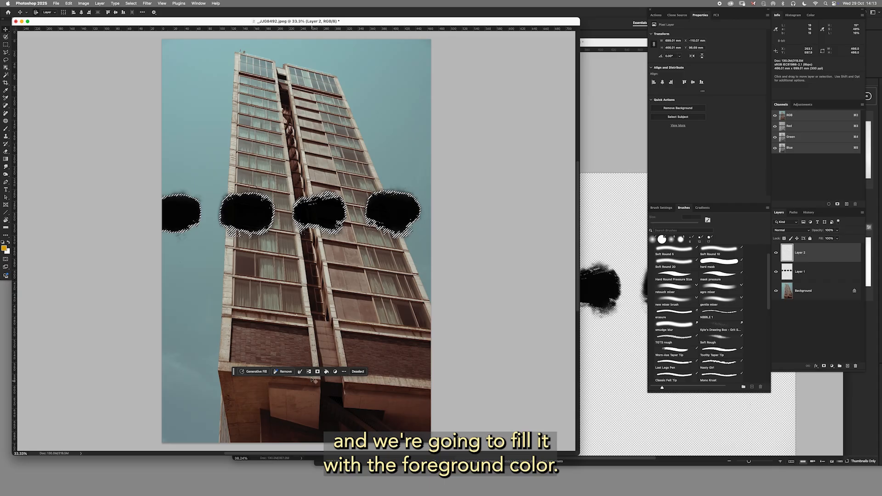
Fill the blot selection with the yellow foreground color on the new layer and deselect.
click(327, 372)
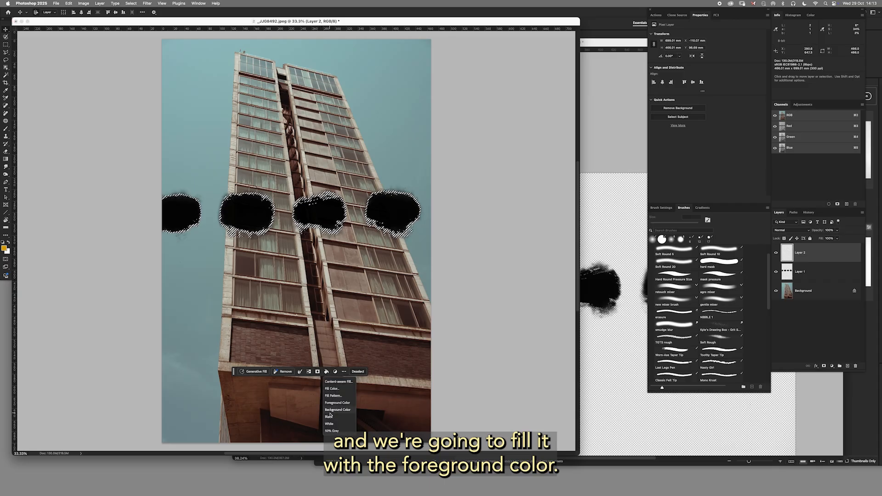
click(332, 403)
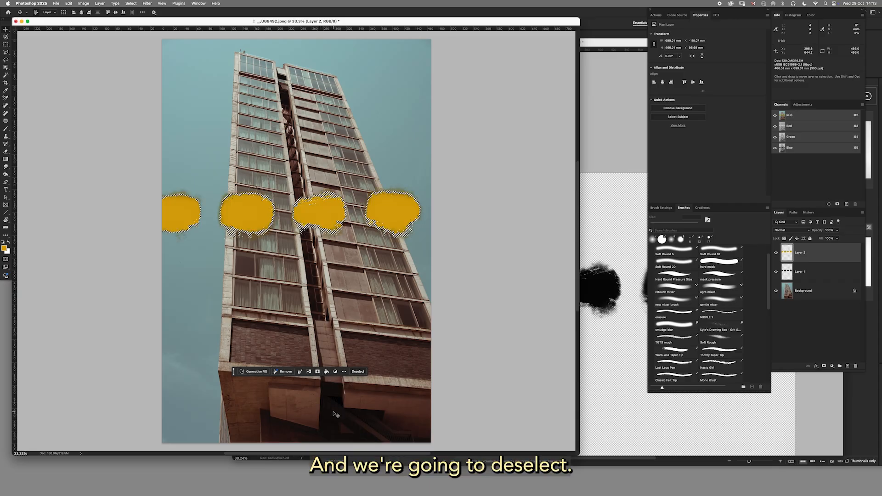
click(358, 373)
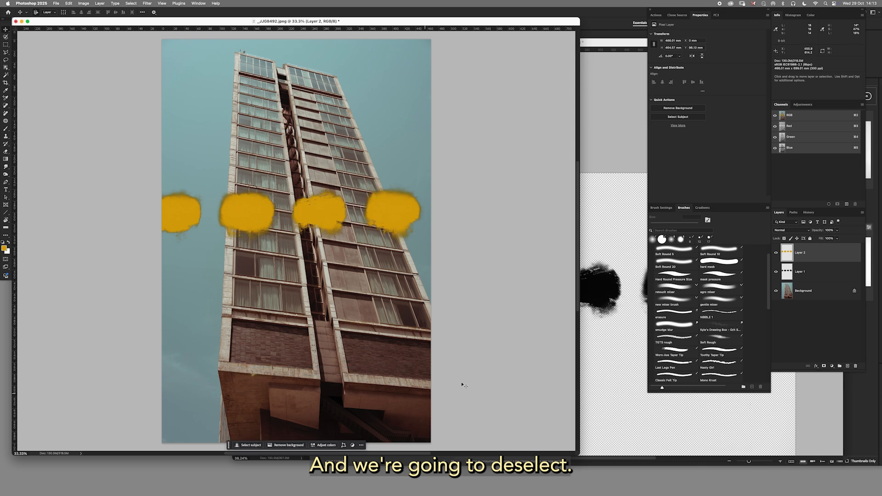
Hide the black blot layer and shift the yellow blots right to examine the edge cut off by the canvas.
click(777, 272)
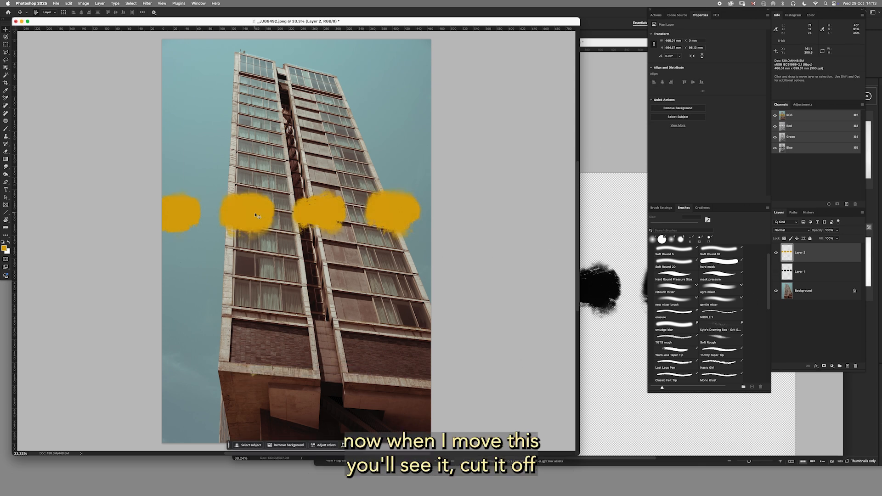
drag(256, 215, 274, 213)
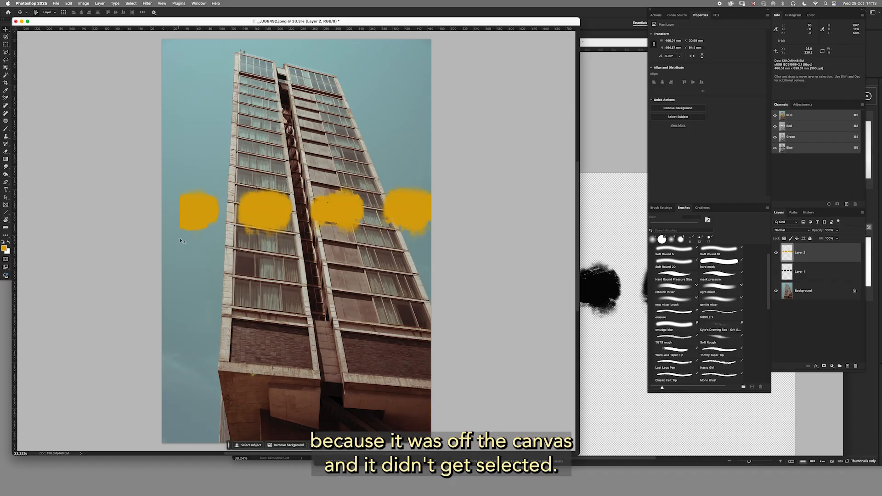
click(193, 221)
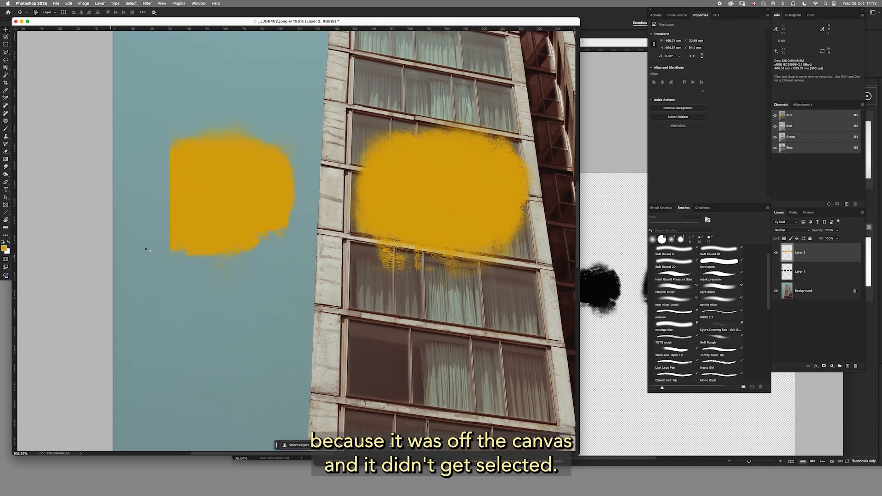
drag(442, 243, 382, 241)
mouse_move(515, 233)
mouse_down()
mouse_move(332, 239)
mouse_move(411, 226)
mouse_up()
Delete the yellow-filled layer, show the black blot layer again, and nudge the blots slightly left.
drag(825, 254, 856, 365)
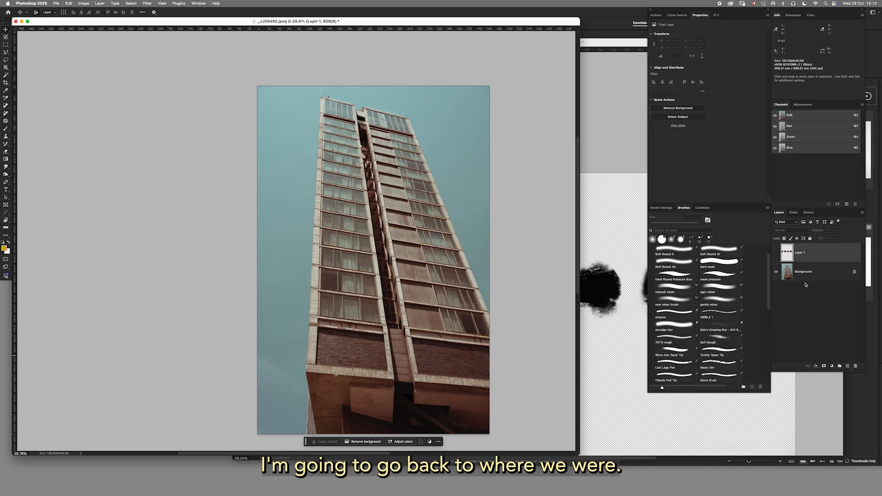
click(776, 252)
drag(330, 237, 310, 236)
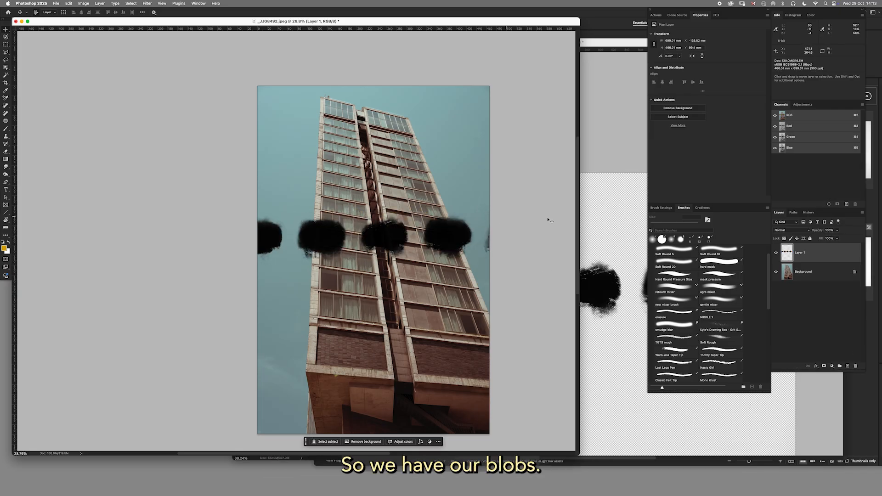
click(832, 367)
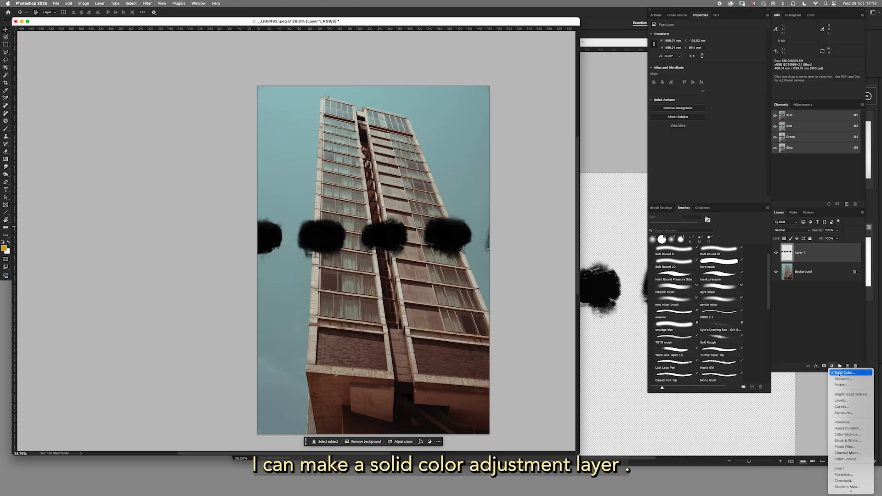
click(839, 373)
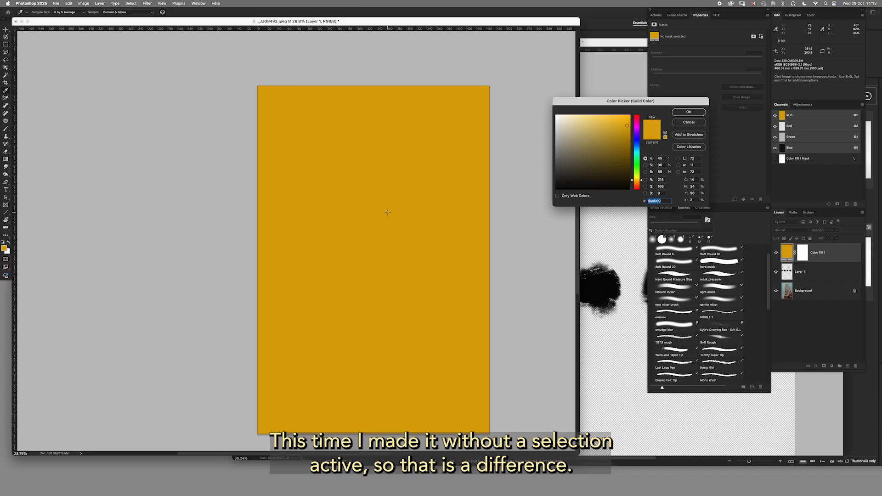
click(688, 123)
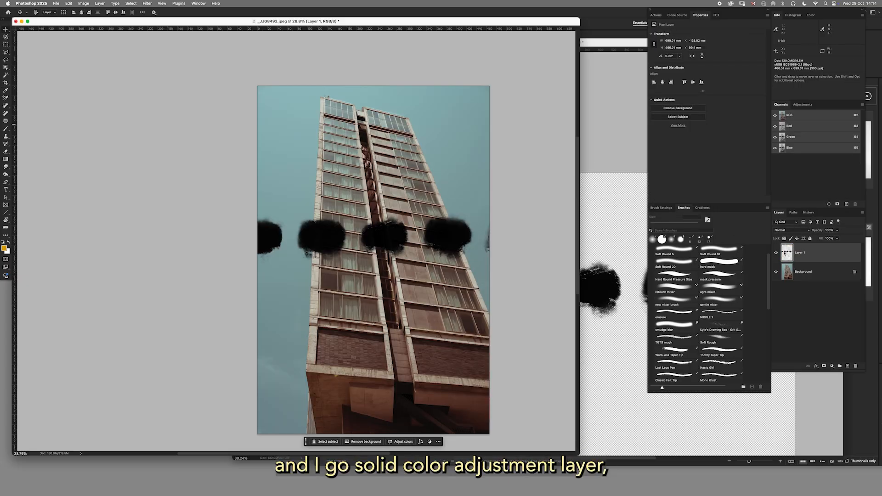
Load the black blot layer as a selection and create a masked Solid Color fill layer in golden yellow (daa609).
super+click(787, 253)
click(833, 366)
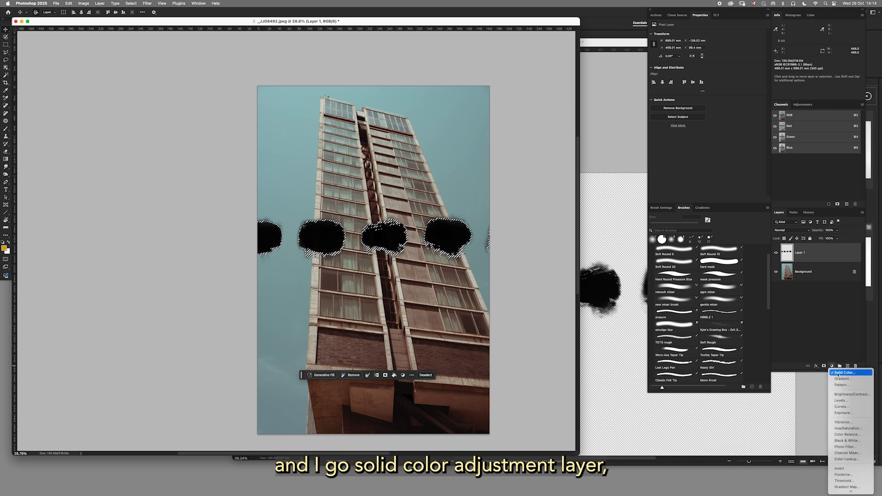
click(844, 373)
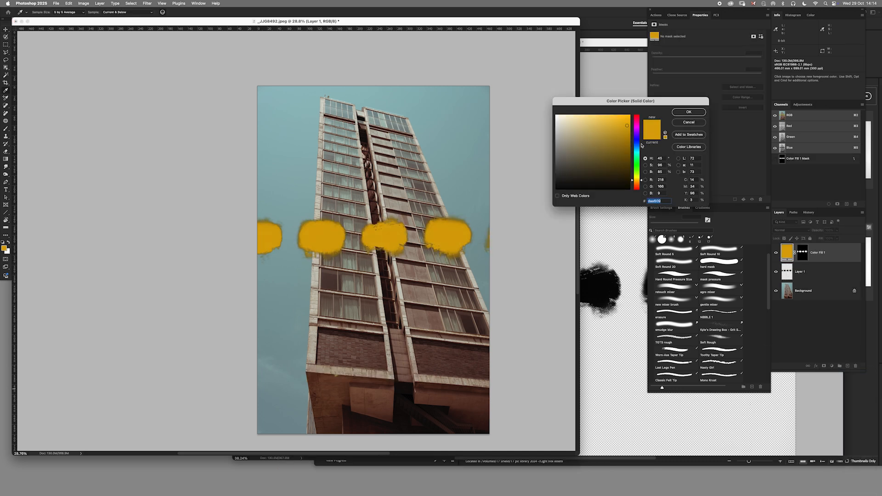
click(689, 113)
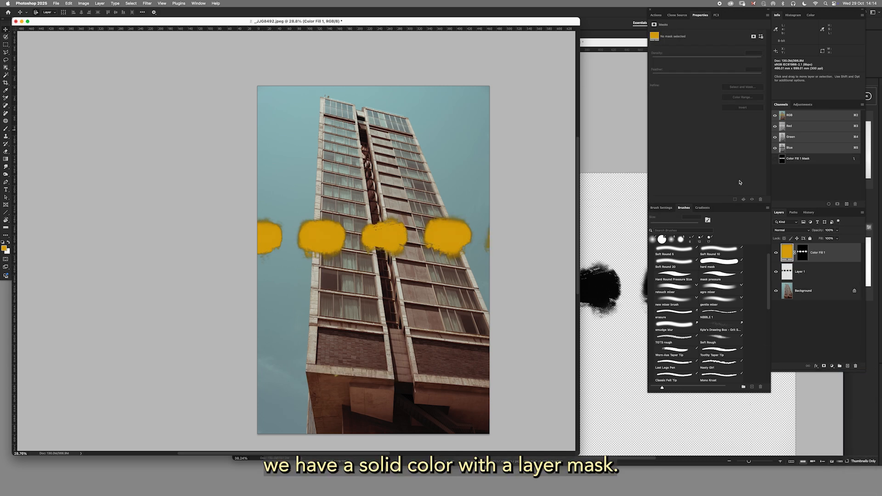
Hide the black blot layer and move the yellow fill layer right and down, checking that the edge blot is complete.
click(777, 273)
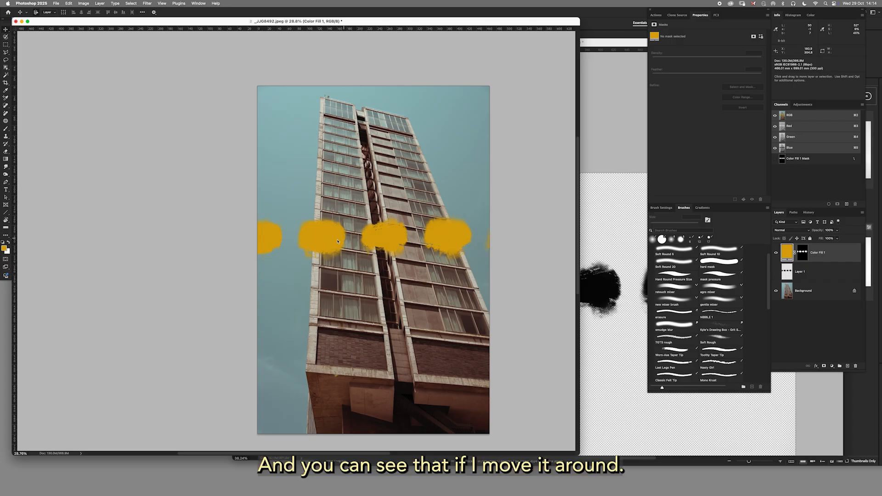
mouse_move(329, 243)
mouse_down()
mouse_move(371, 236)
mouse_move(278, 248)
mouse_move(389, 240)
mouse_move(331, 241)
mouse_move(363, 242)
mouse_move(344, 238)
mouse_up()
drag(270, 238, 338, 238)
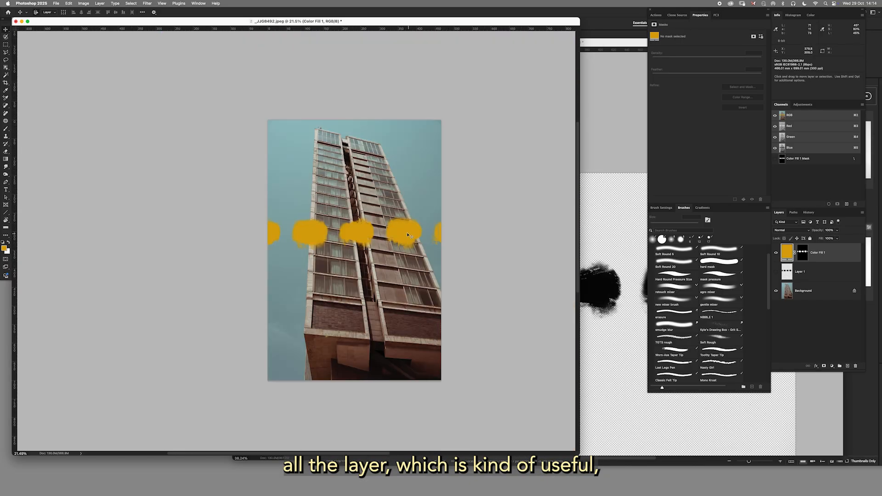
drag(408, 235, 398, 273)
Close the ink blot scan _DSC2873.jpeg without saving and open the grayscale ink scan _DSC2934.NEF from Bridge.
click(616, 248)
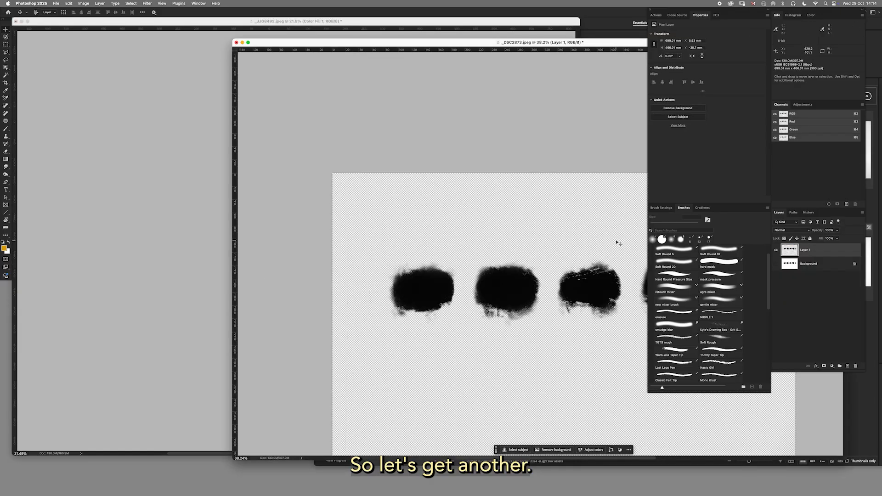
key(super+w)
key(super+d)
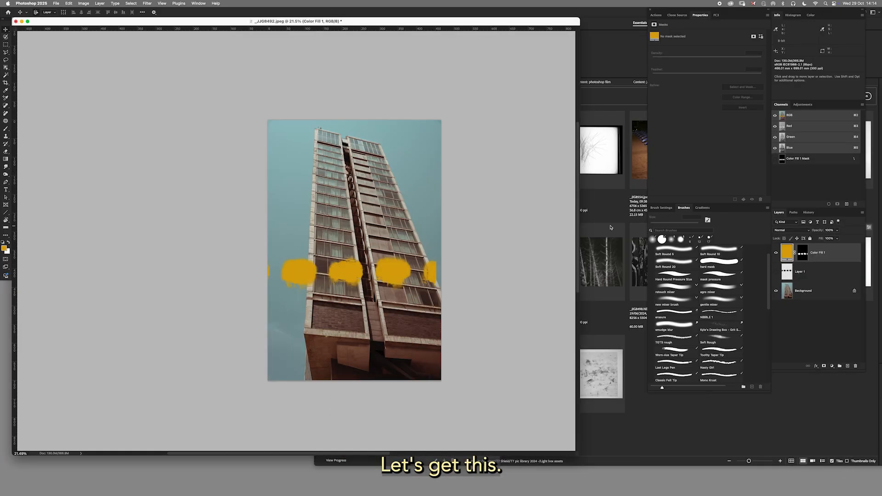
click(614, 226)
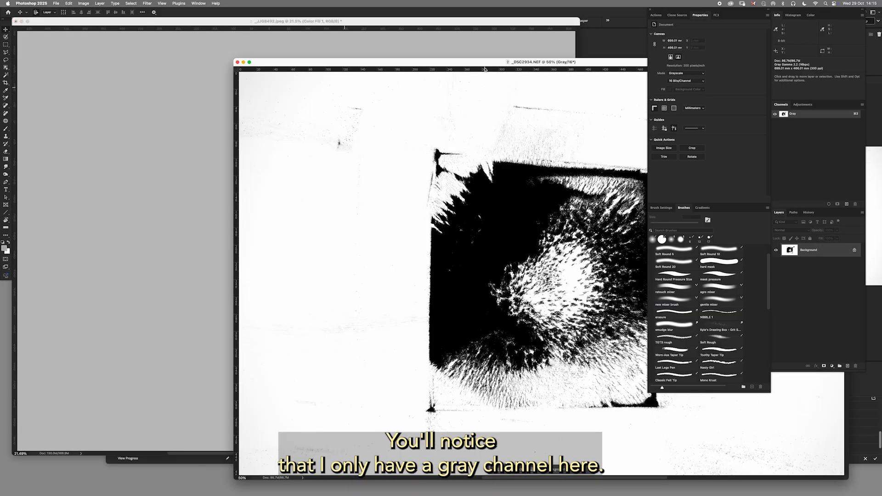
drag(485, 65, 445, 64)
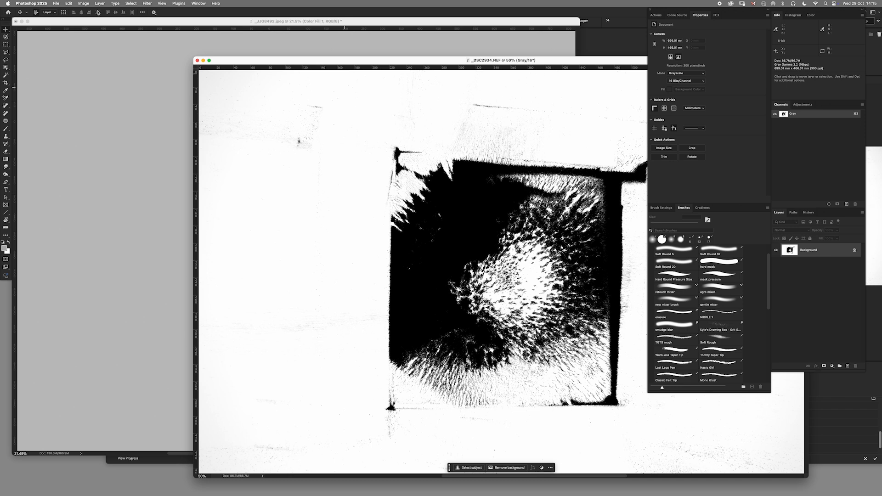
click(83, 4)
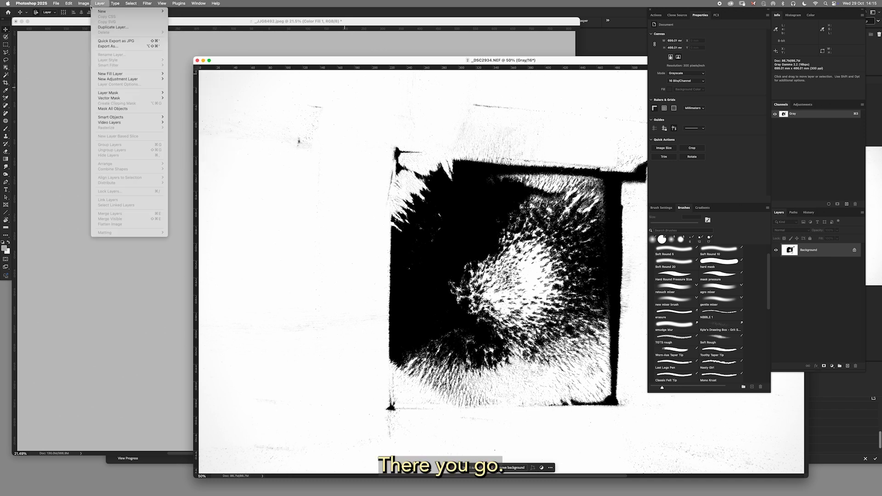
mouse_move(119, 11)
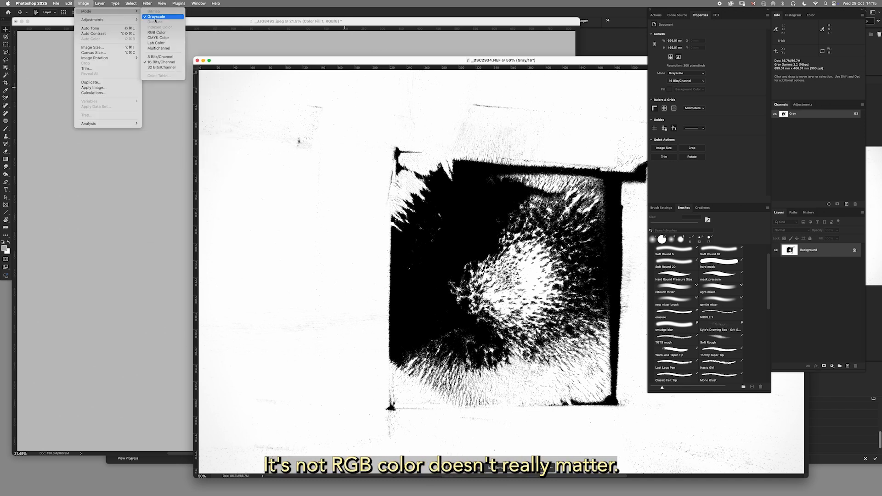
click(282, 44)
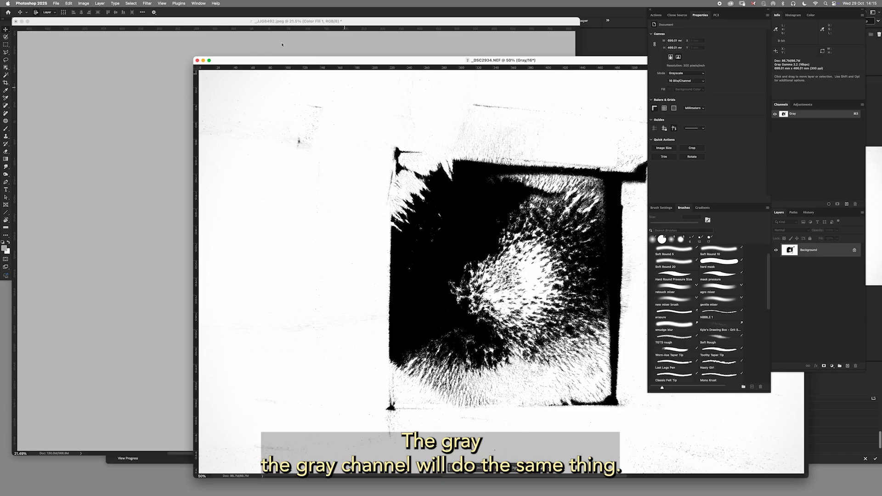
Extract the ink marks onto a new layer by filling the inverted Gray channel selection with black, deselecting, and hiding the Background.
super+click(784, 115)
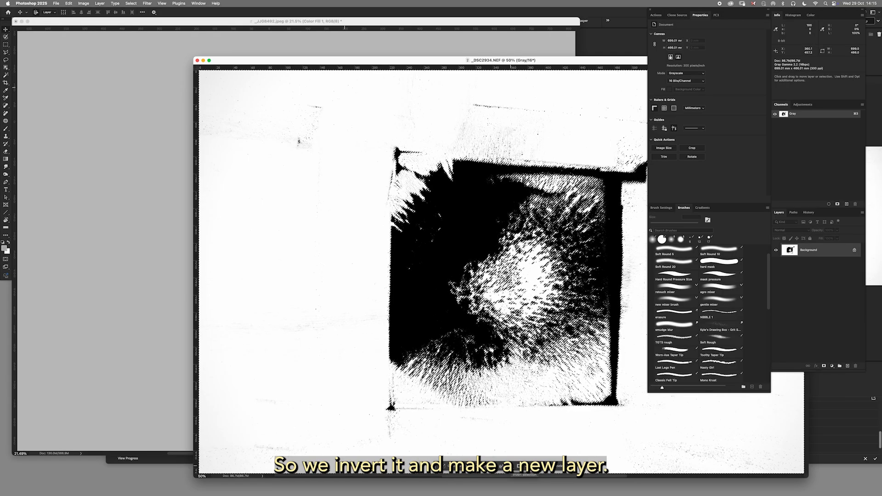
click(848, 365)
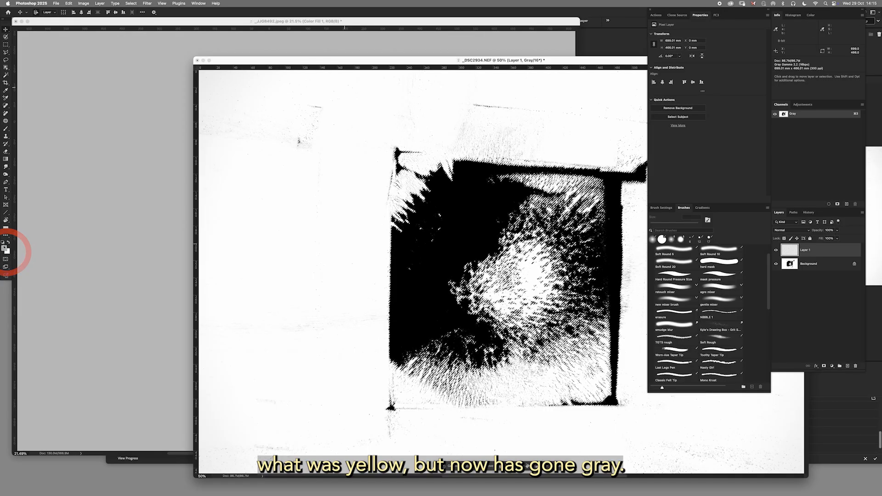
key(d)
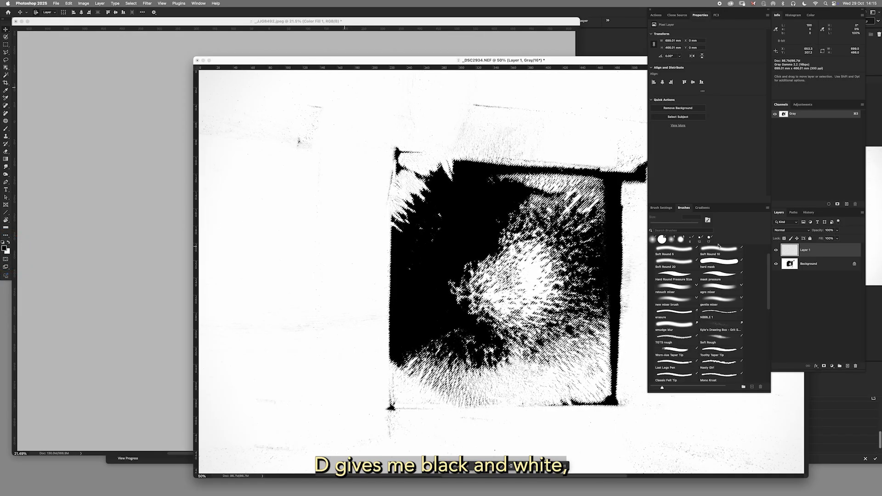
click(528, 466)
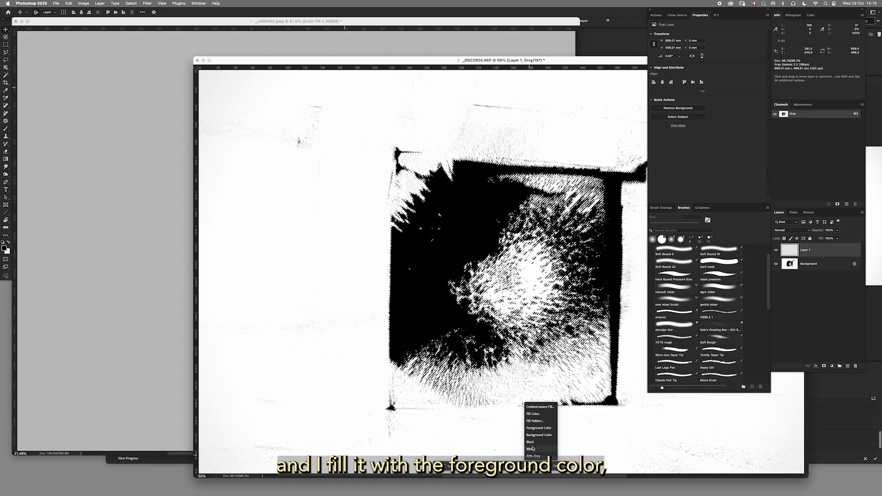
click(539, 429)
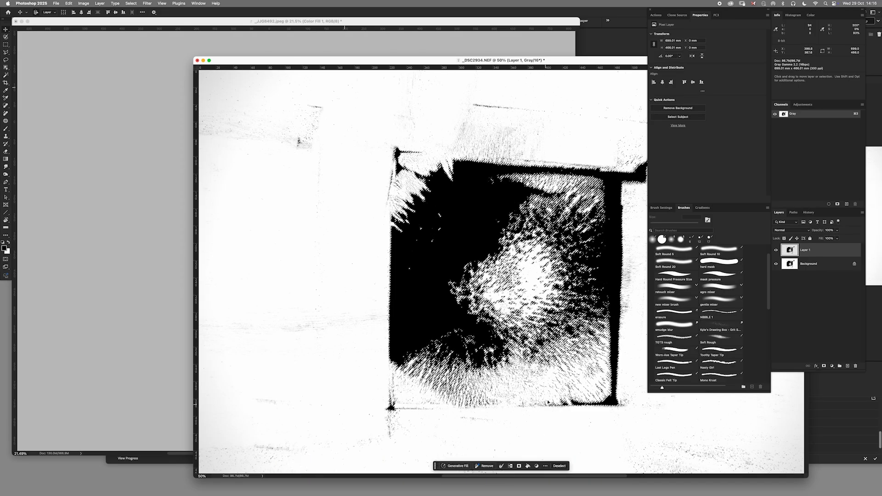
click(559, 467)
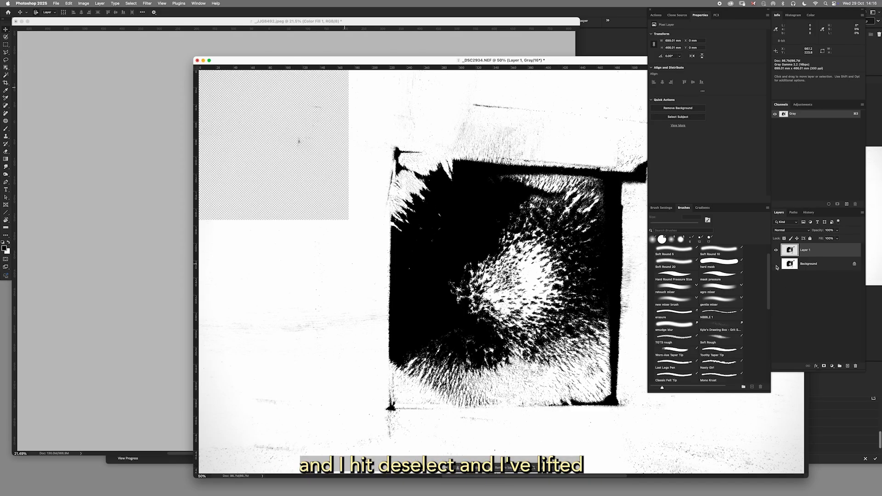
click(776, 264)
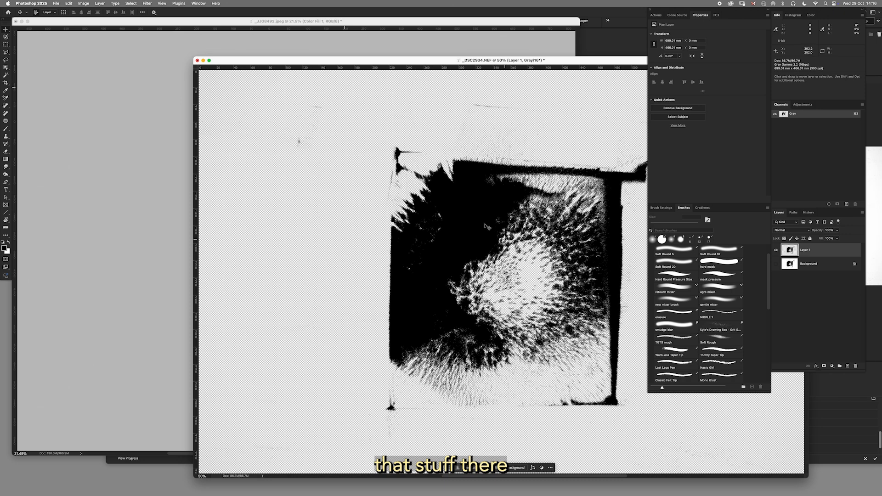
Bring the extracted ink layer into the building photo, accepting the bit depth difference, and position it over the tower beneath the yellow fill layer.
drag(365, 60, 478, 65)
drag(795, 252, 295, 244)
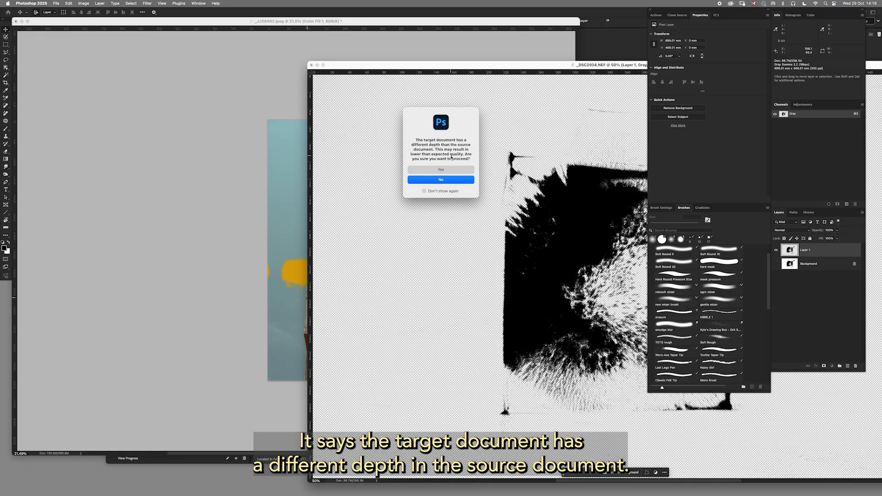
click(445, 171)
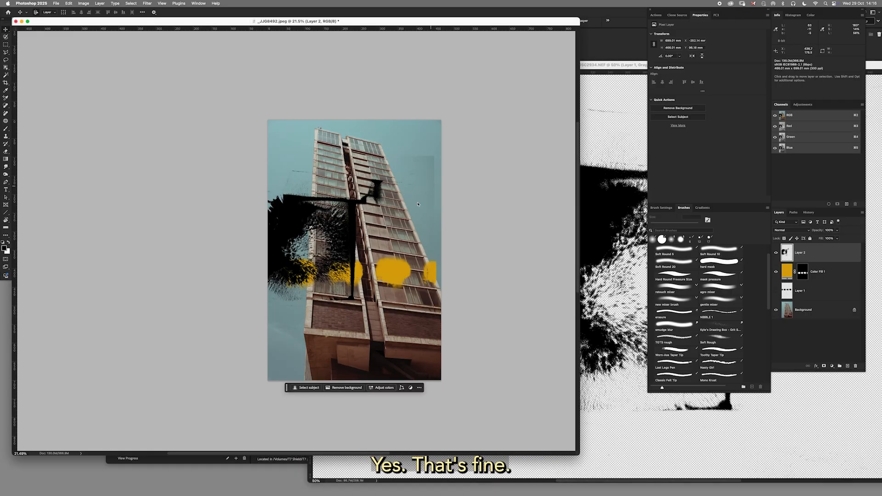
mouse_move(348, 240)
mouse_down()
mouse_move(340, 237)
mouse_move(362, 212)
mouse_up()
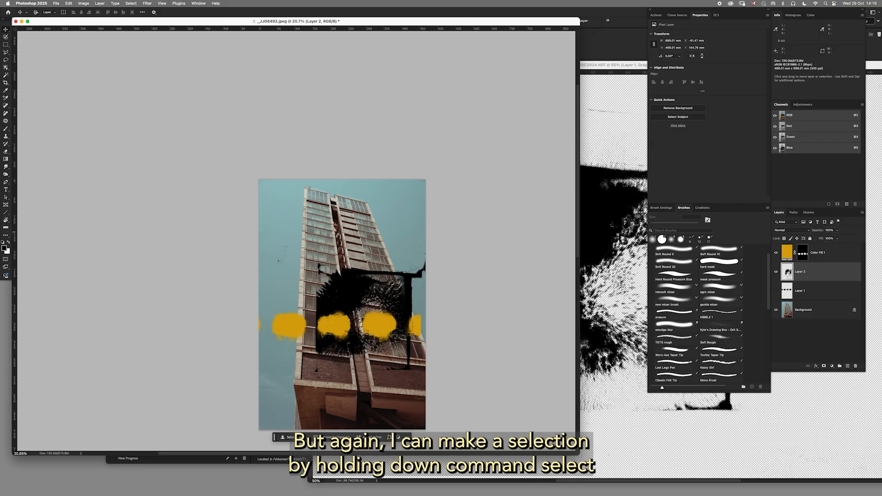
Load the black ink layer as a selection and create a masked Solid Color fill layer in magenta (cd1693).
super+click(787, 272)
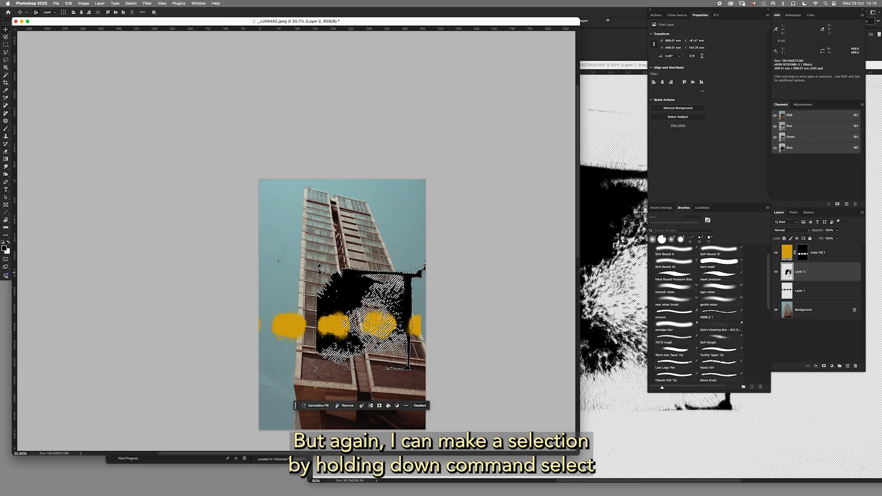
click(832, 366)
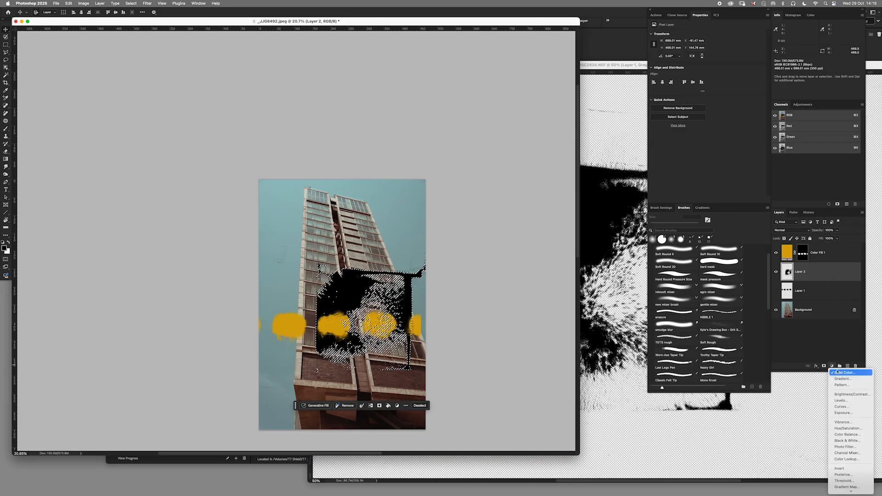
click(836, 372)
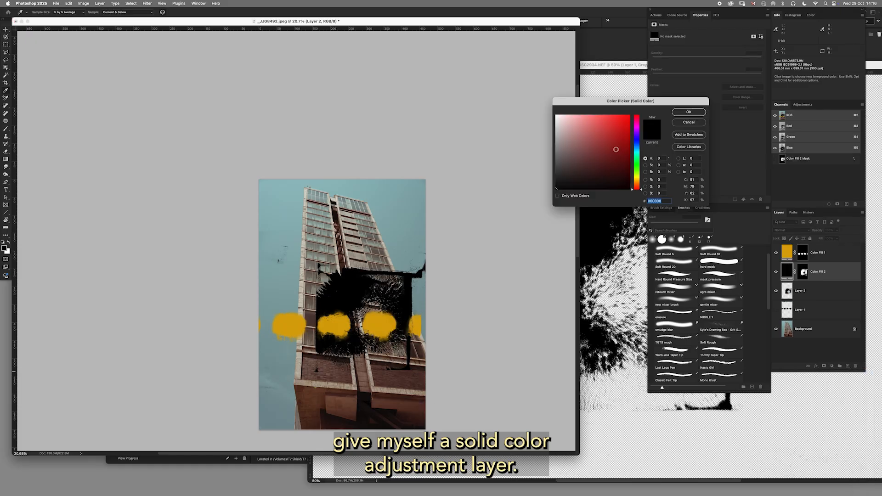
click(637, 123)
click(624, 130)
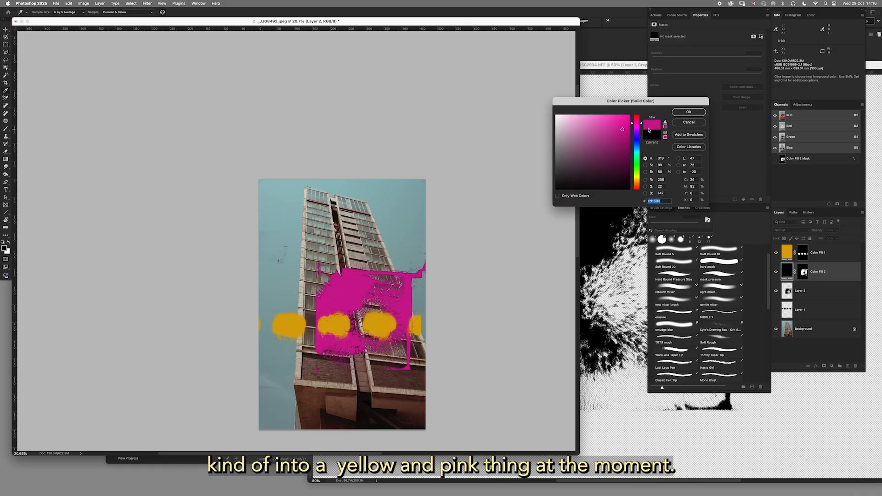
key(Return)
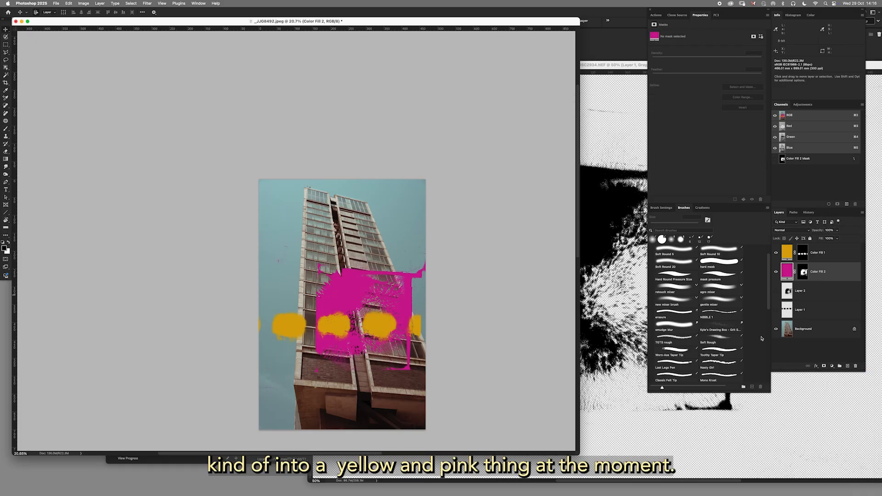
Hide the black ink layer, shift the magenta fill to the photo's left edge, and inspect the sky for faint pink residue.
drag(403, 301, 437, 266)
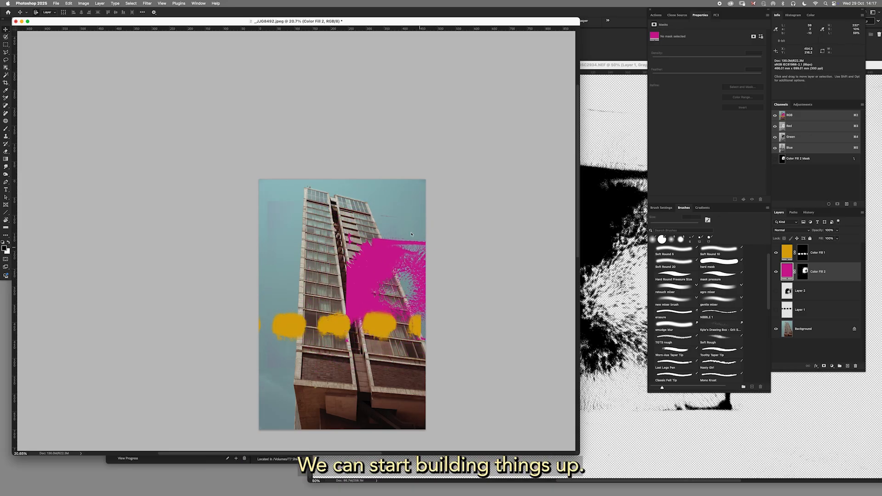
drag(378, 258, 262, 258)
drag(392, 201, 464, 230)
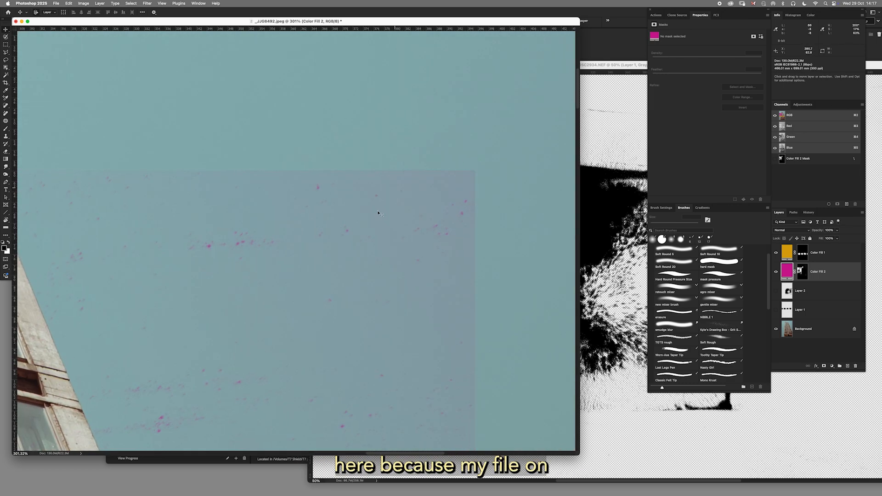
drag(456, 199, 404, 195)
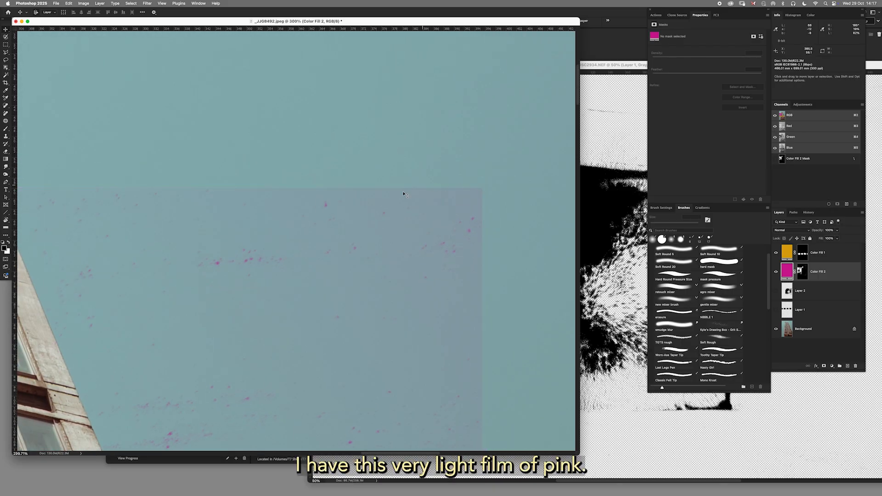
mouse_move(449, 258)
mouse_down()
mouse_move(312, 336)
mouse_move(378, 290)
mouse_move(478, 260)
mouse_move(536, 275)
mouse_move(291, 303)
mouse_up()
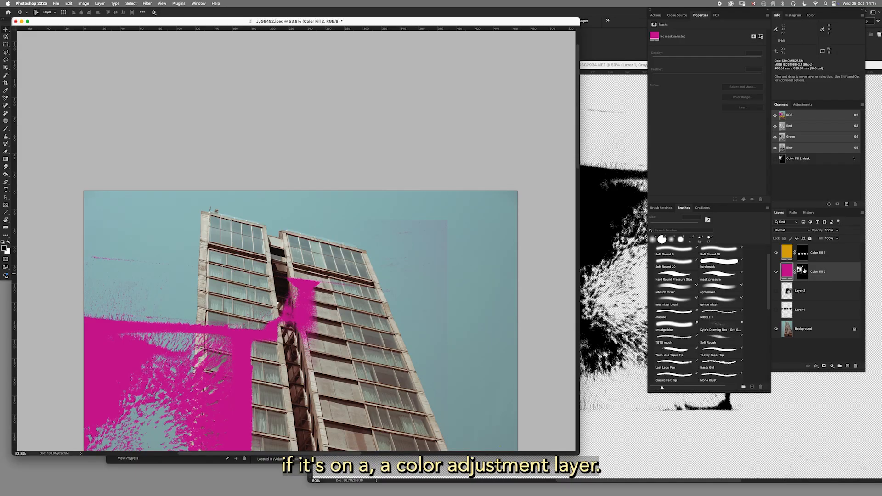
drag(440, 240, 428, 258)
mouse_move(347, 289)
mouse_down()
mouse_move(351, 280)
mouse_move(347, 289)
mouse_up()
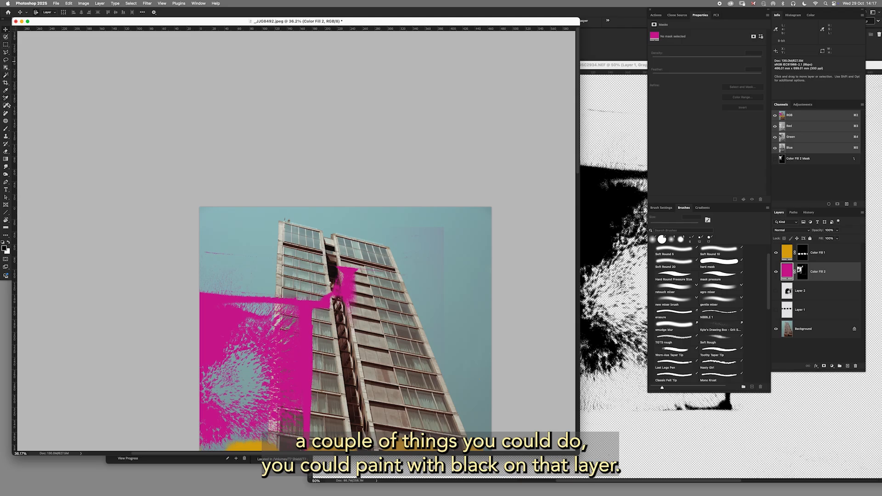
Paint black with a soft round brush on the magenta fill layer's mask over the faint pink film in the upper right sky.
click(6, 130)
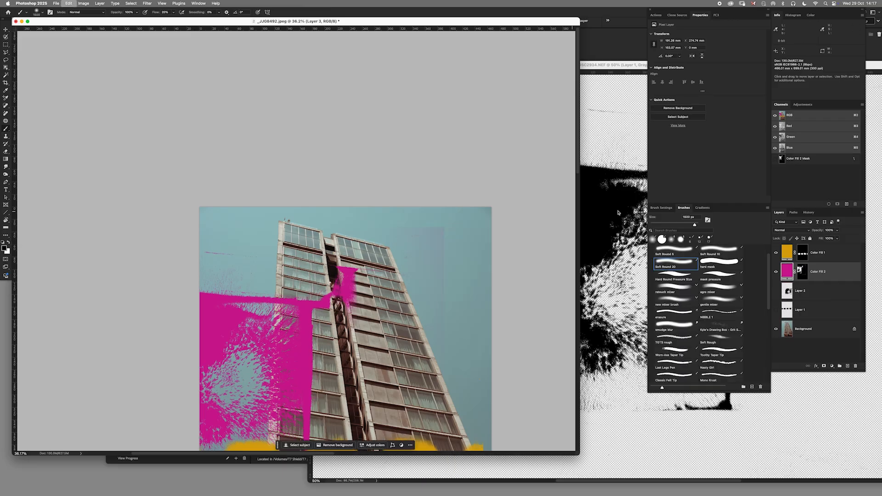
click(802, 272)
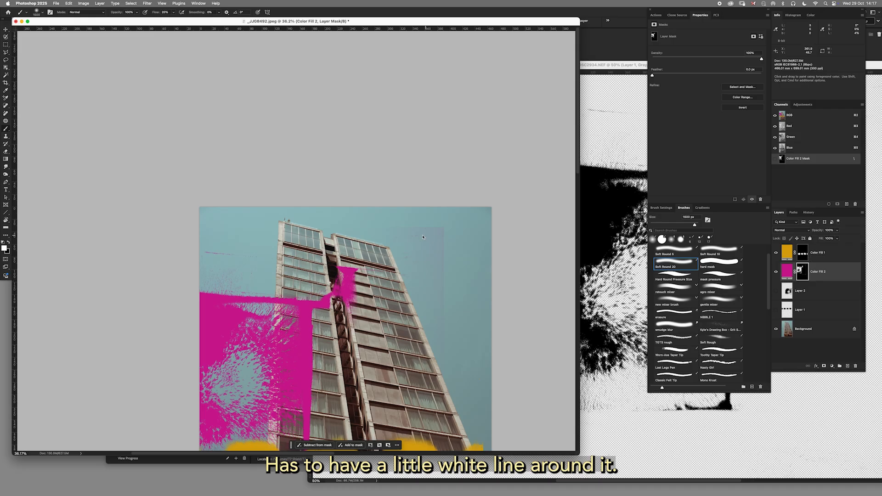
click(6, 247)
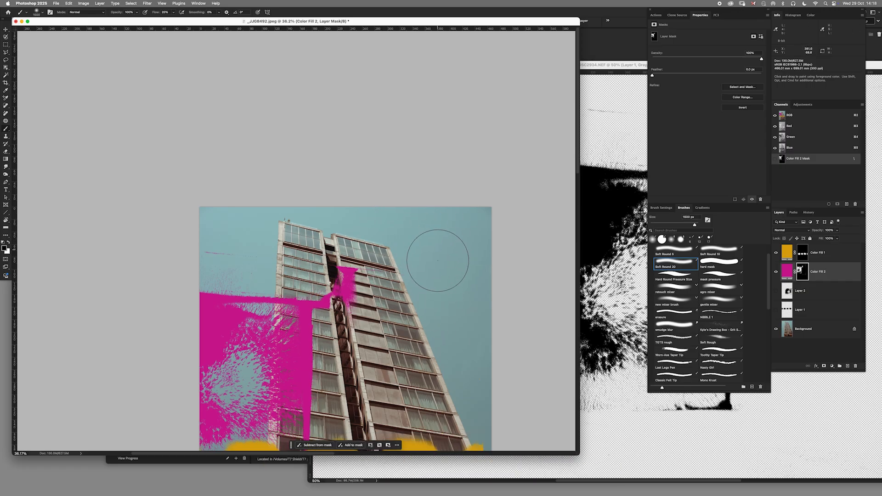
Move the magenta mark to the photo's right side and paint its mask black over the pink film along the left sky.
key(v)
drag(304, 342, 531, 347)
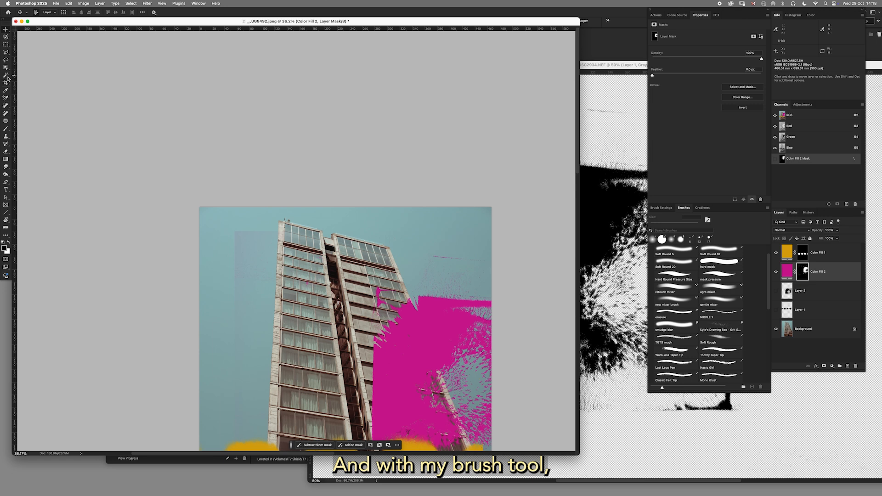
click(7, 130)
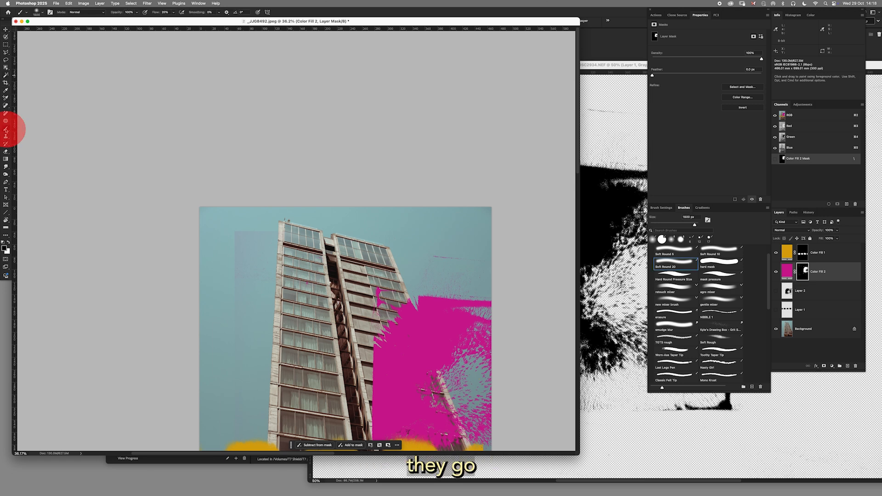
mouse_move(265, 231)
mouse_down()
mouse_move(248, 251)
mouse_move(255, 298)
mouse_move(271, 282)
mouse_up()
scroll(257, 356, down, 5)
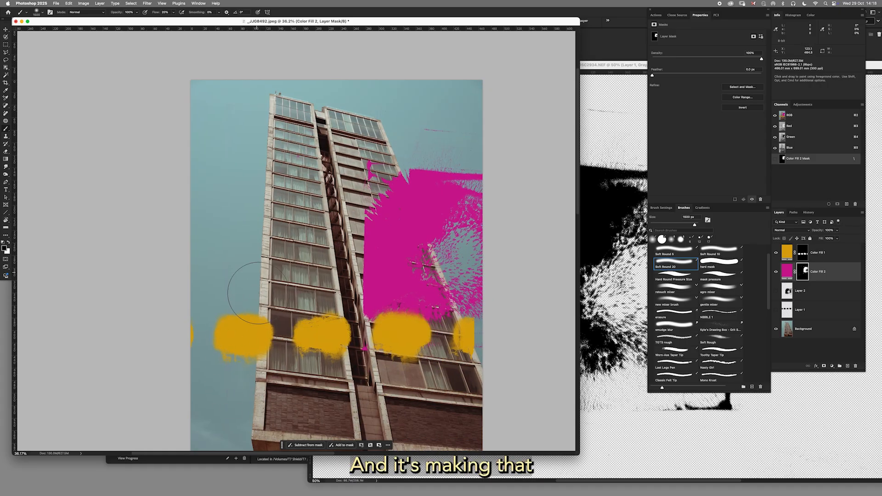
drag(307, 131, 187, 160)
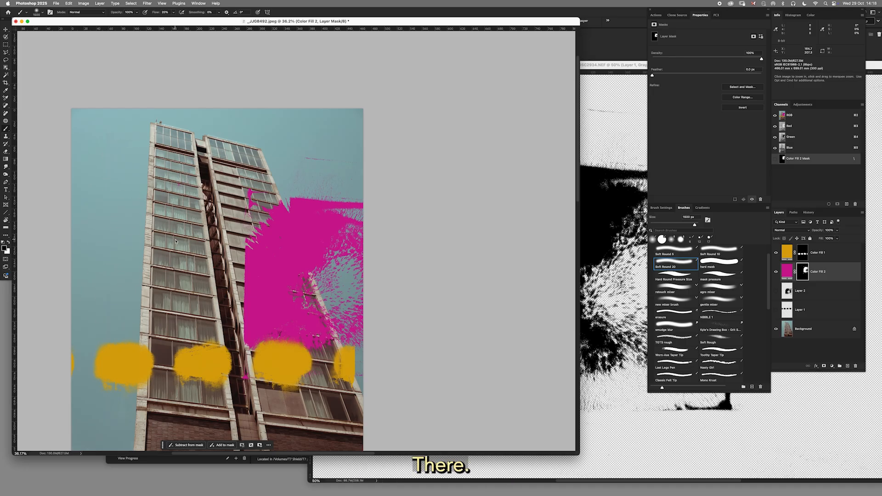
Move the magenta mark back left so that it sits across the middle of the tower above the yellow blots.
key(v)
drag(296, 239, 189, 247)
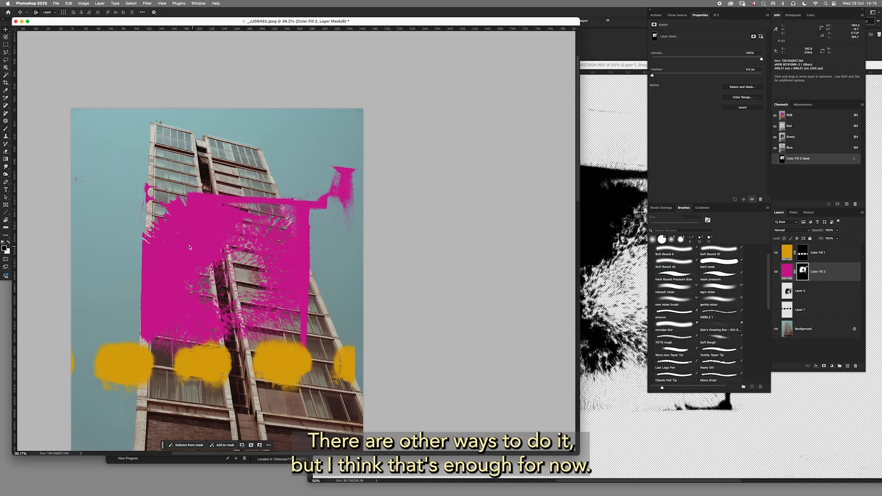
drag(283, 246, 295, 286)
drag(374, 22, 452, 22)
key(space)
drag(412, 252, 449, 203)
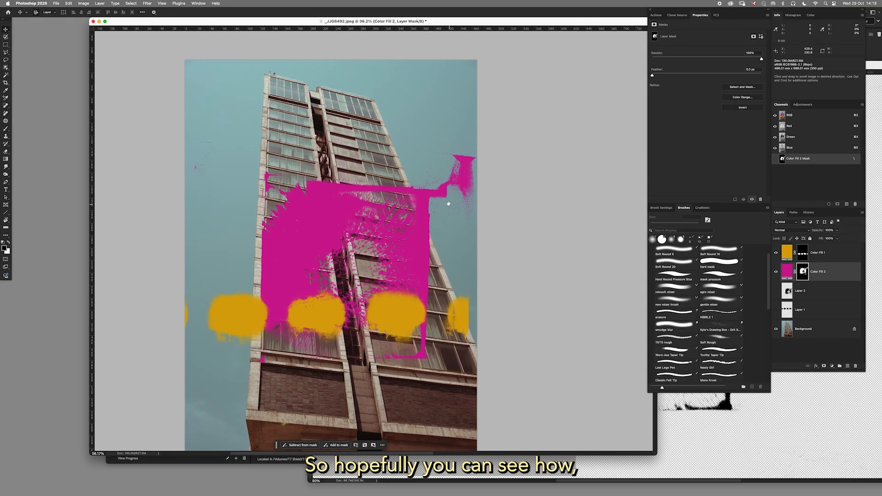
Lower the magenta fill layer's opacity slightly below 100% and move the yellow blots up to the magenta mark's top edge.
key(super+space)
drag(371, 209, 458, 210)
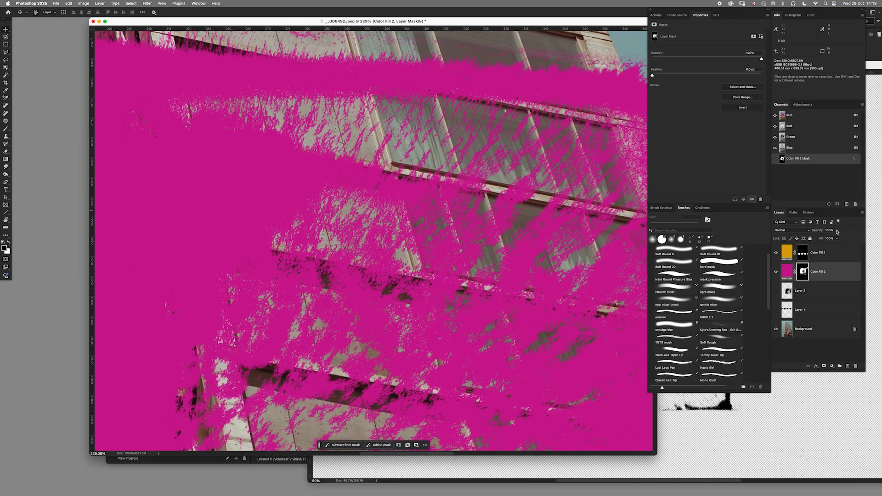
click(837, 231)
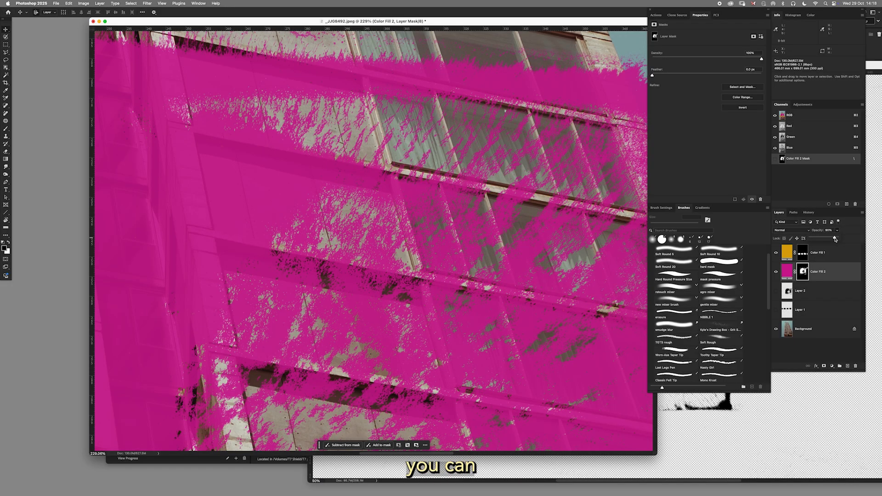
drag(836, 239, 837, 239)
drag(510, 318, 411, 261)
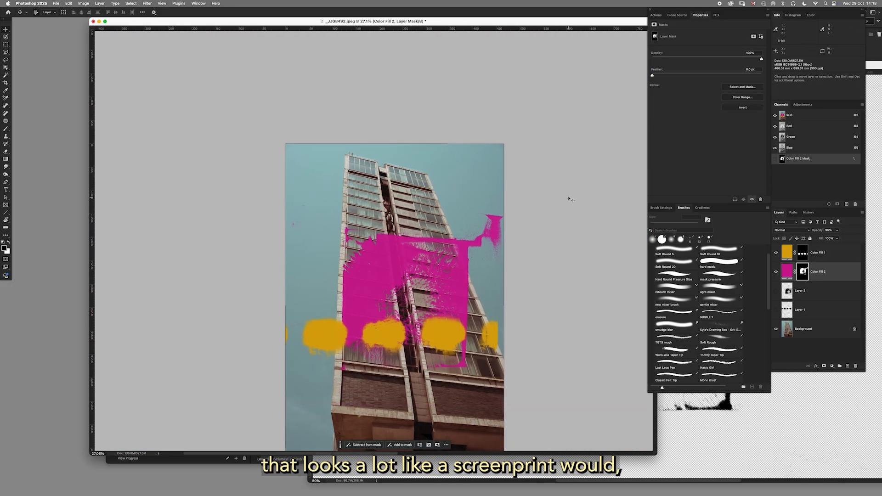
drag(446, 338, 464, 245)
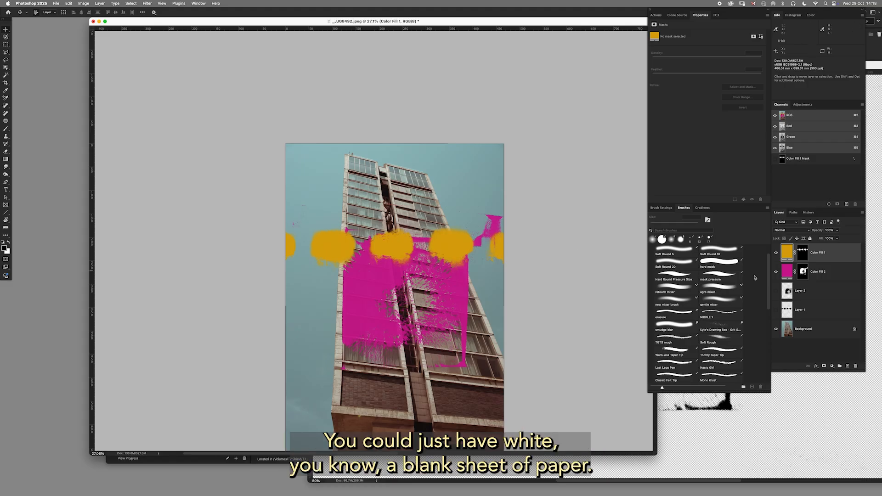
Add a new layer directly above Layer 1 and fill it with white to cover the photo like blank paper.
click(811, 317)
click(847, 366)
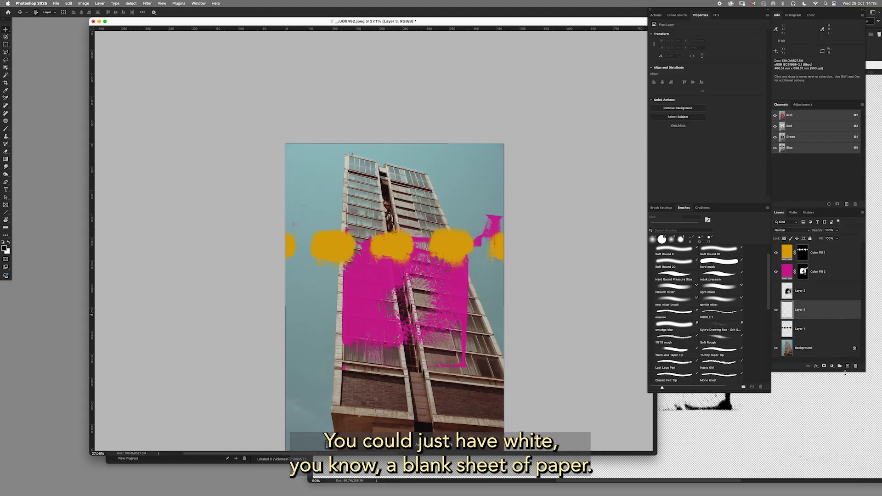
key(super+BackSpace)
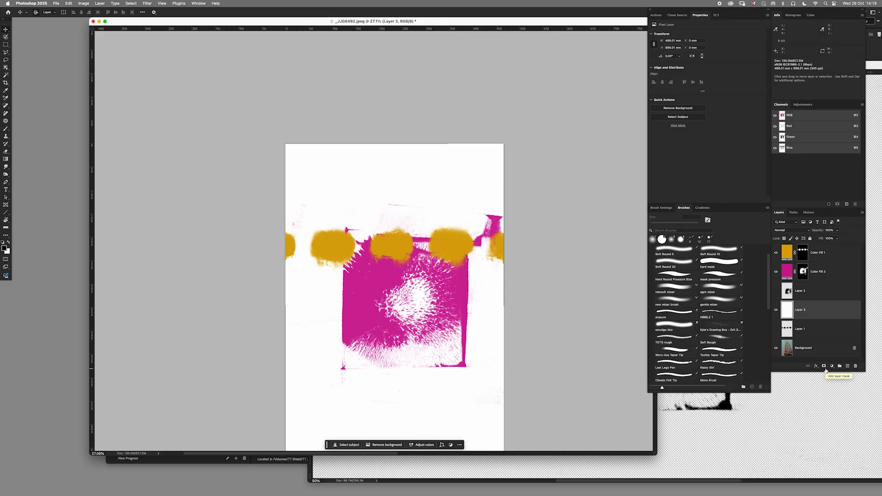
Shift the magenta mark up toward the page's right edge and place the yellow blots across the mark's lower half.
drag(457, 249, 420, 294)
mouse_move(473, 247)
mouse_down()
mouse_move(468, 214)
mouse_move(489, 207)
mouse_up()
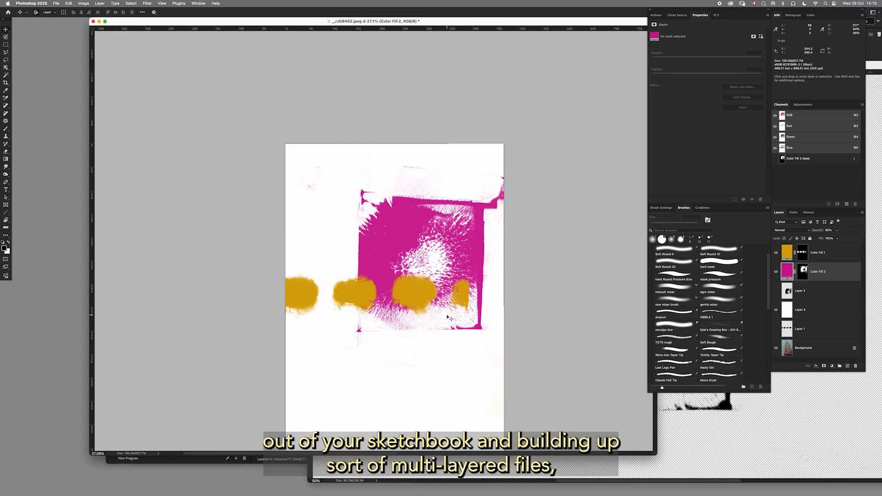
drag(441, 274, 471, 272)
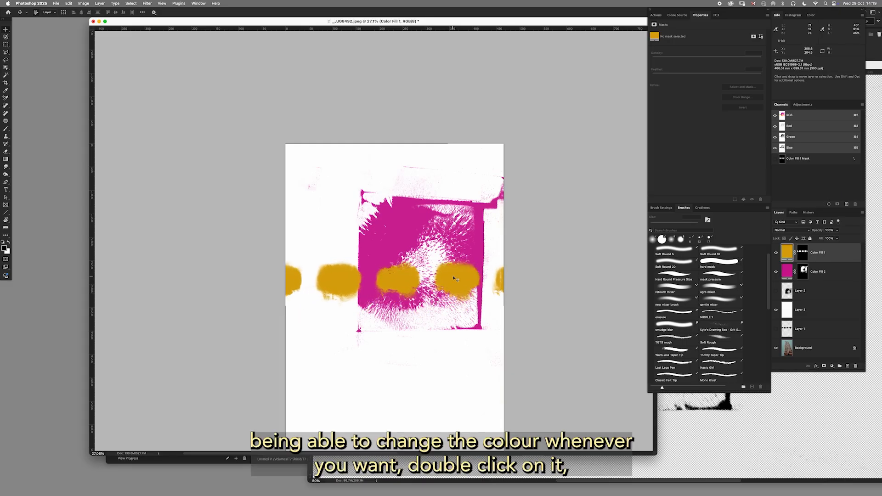
Recolor the yellow blots' Solid Color fill to dark green and move the row up across the middle of the magenta mark.
double_click(787, 253)
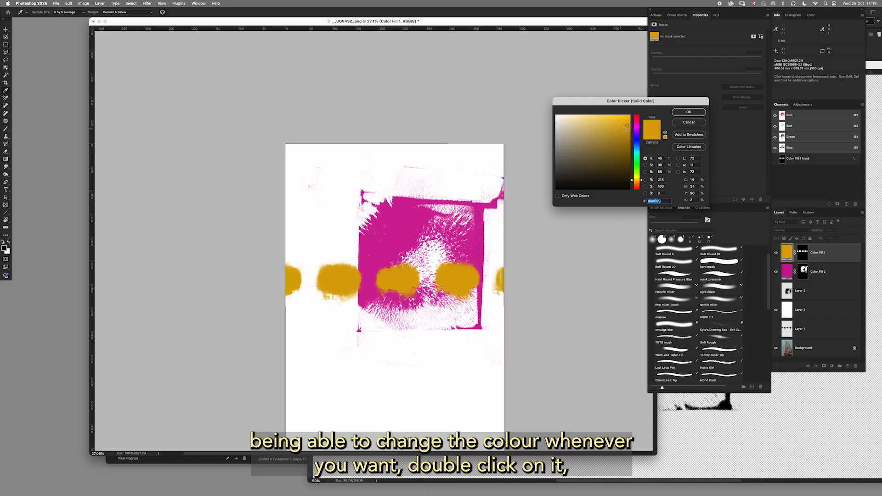
drag(642, 182, 641, 170)
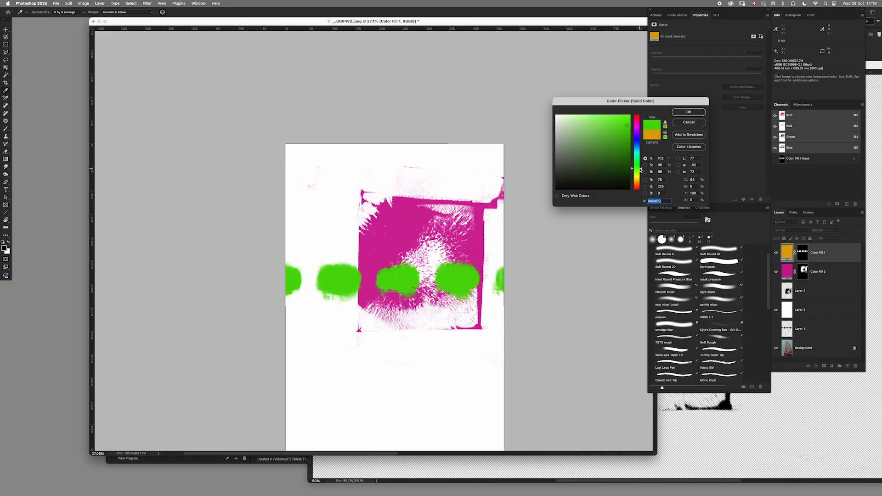
drag(624, 133, 619, 144)
key(Return)
scroll(455, 338, down, 2)
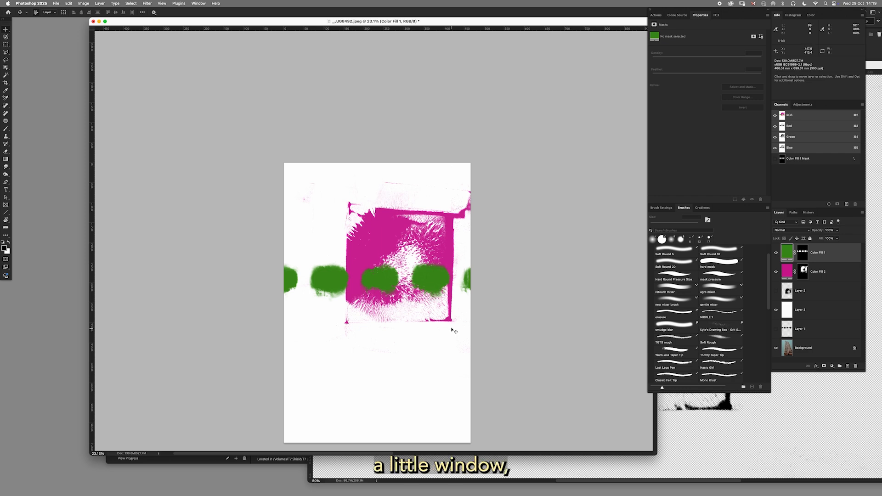
drag(436, 274, 445, 256)
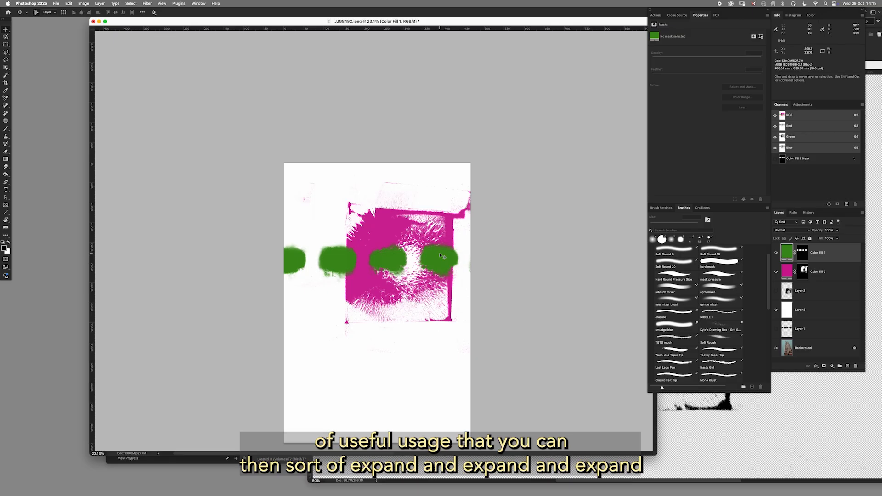